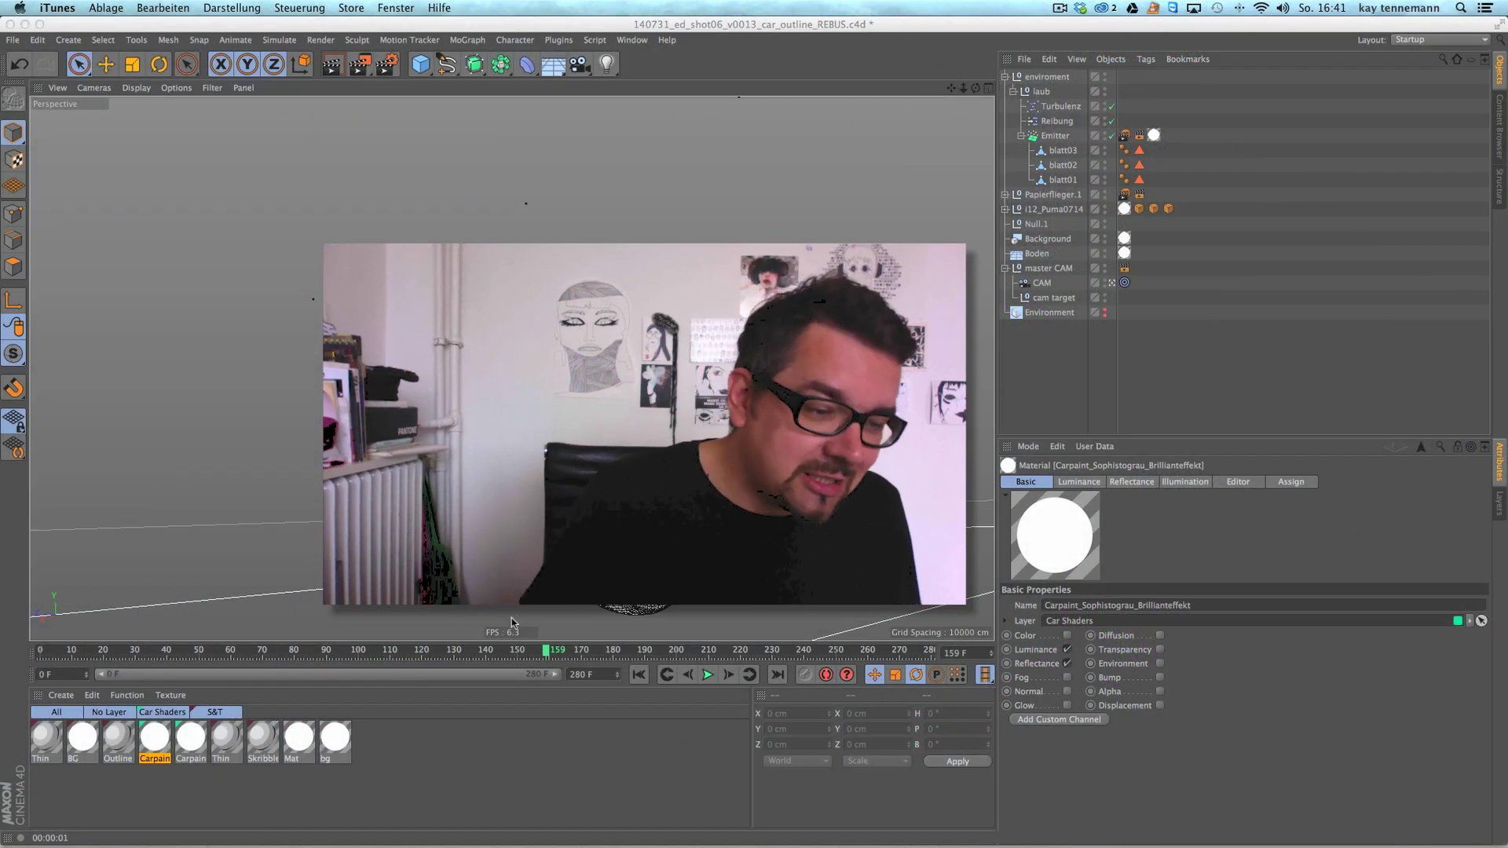
left_click(668, 41)
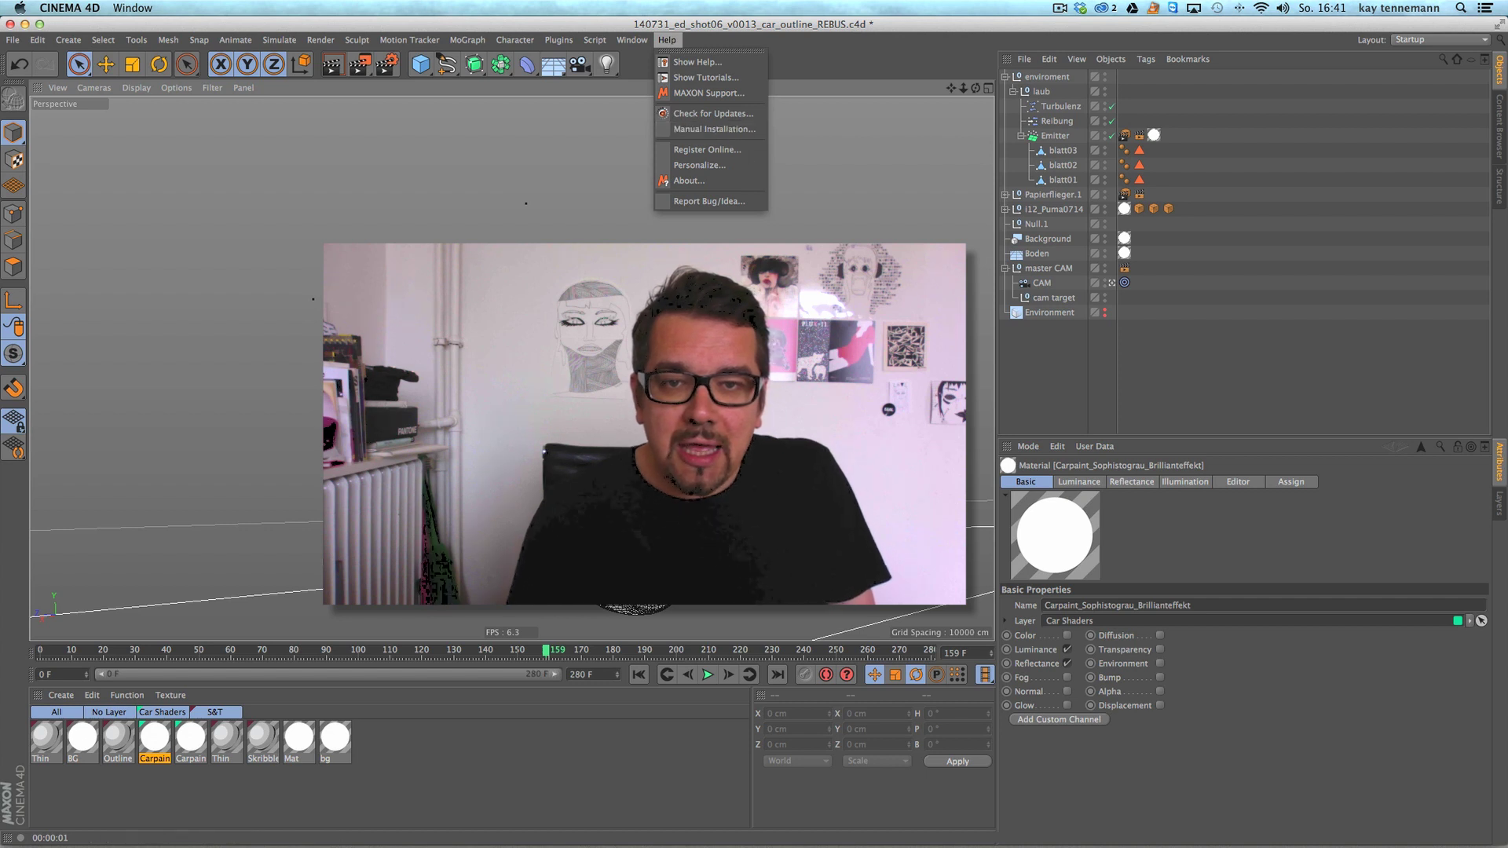
left_click(1288, 515)
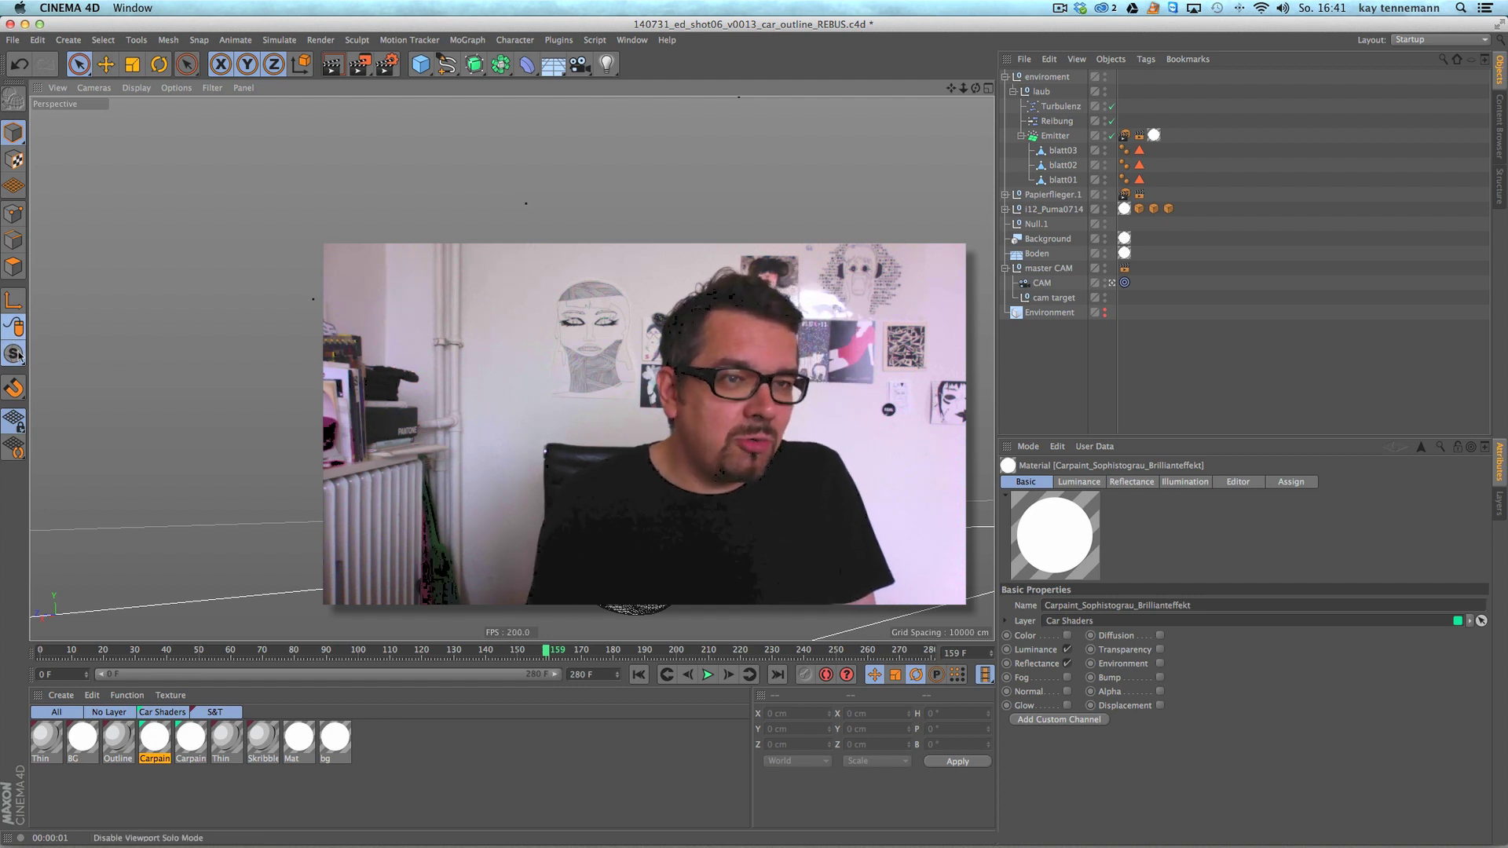
left_click(409, 40)
left_click(293, 178)
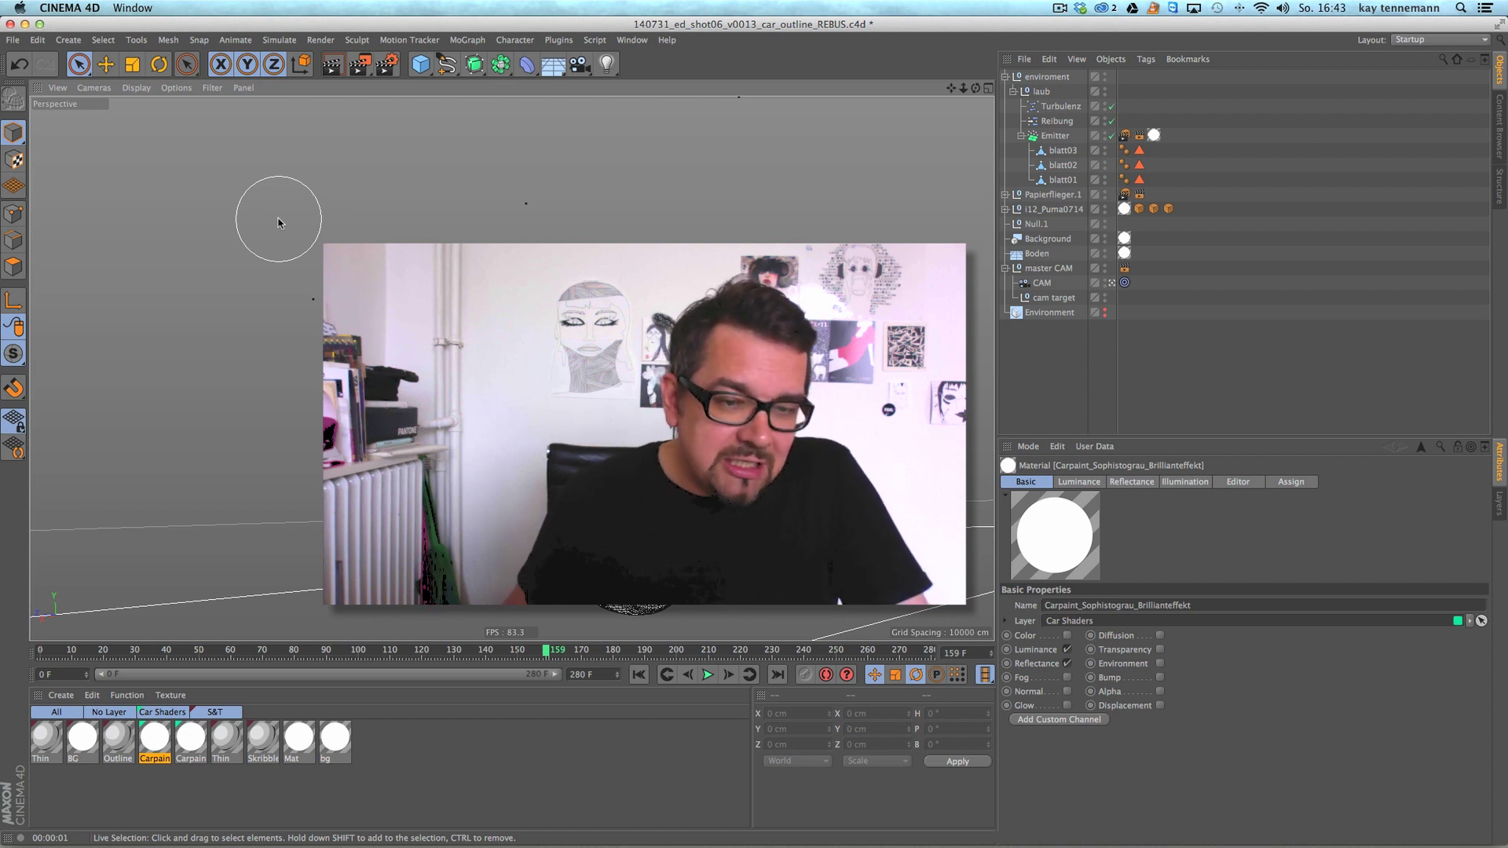
Create a new material, Mat.1, and open it in an enlarged Material Editor.
left_click(61, 696)
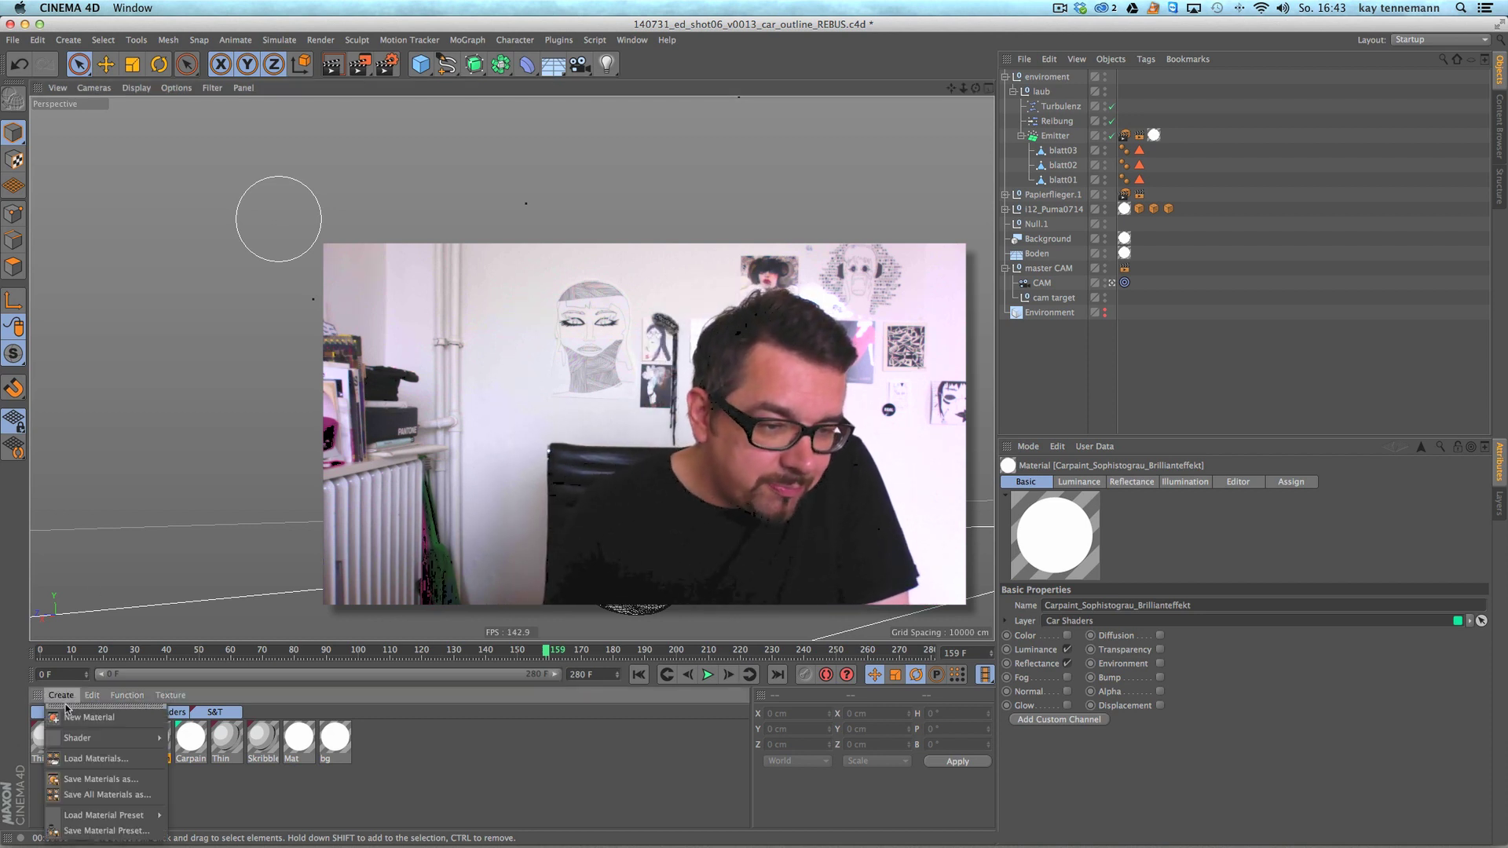
left_click(71, 716)
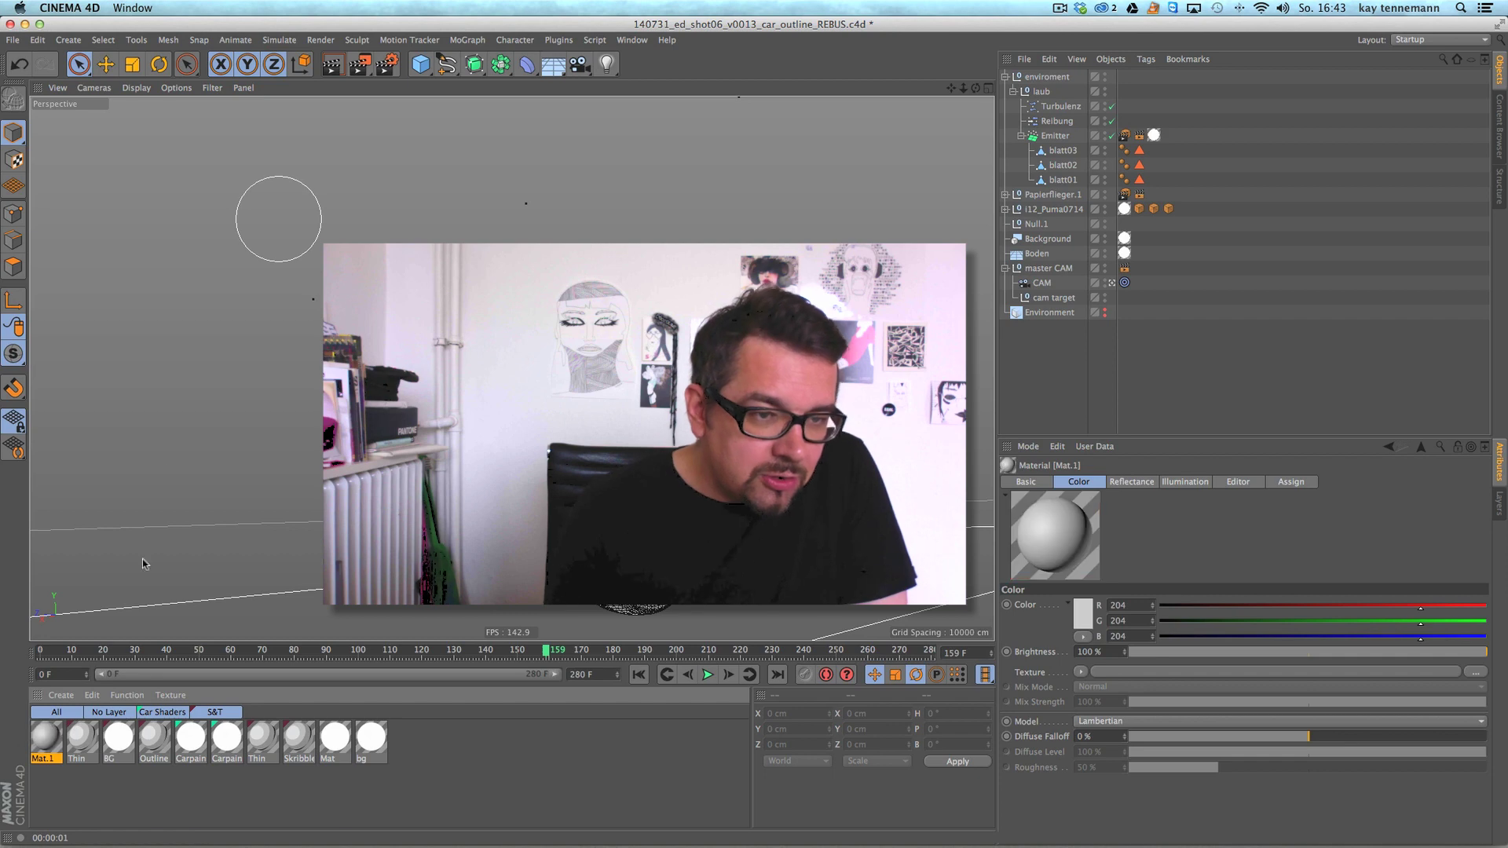
double_click(46, 738)
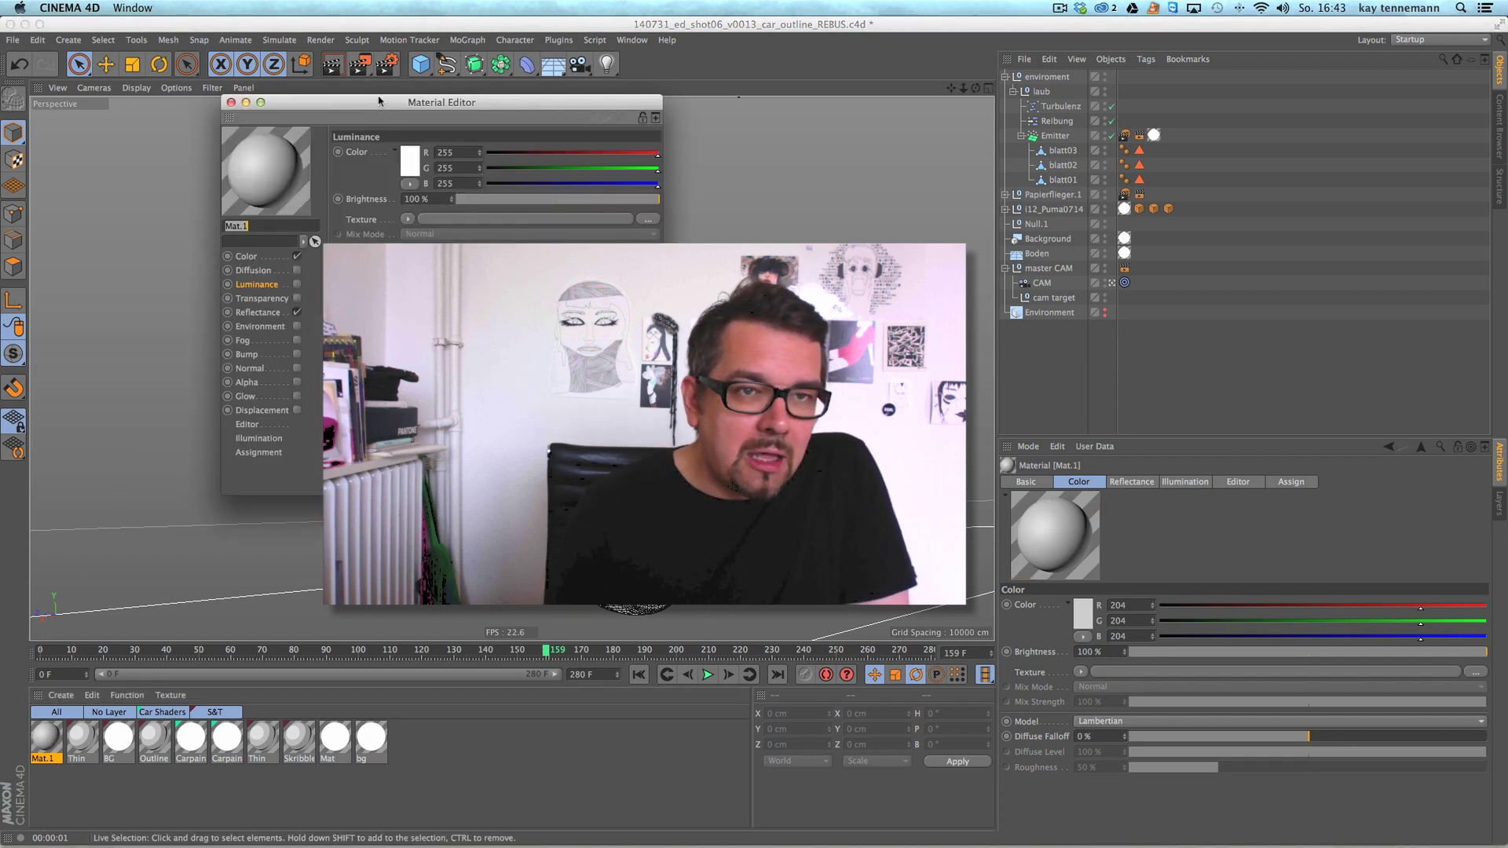
left_click_drag(378, 101, 503, 119)
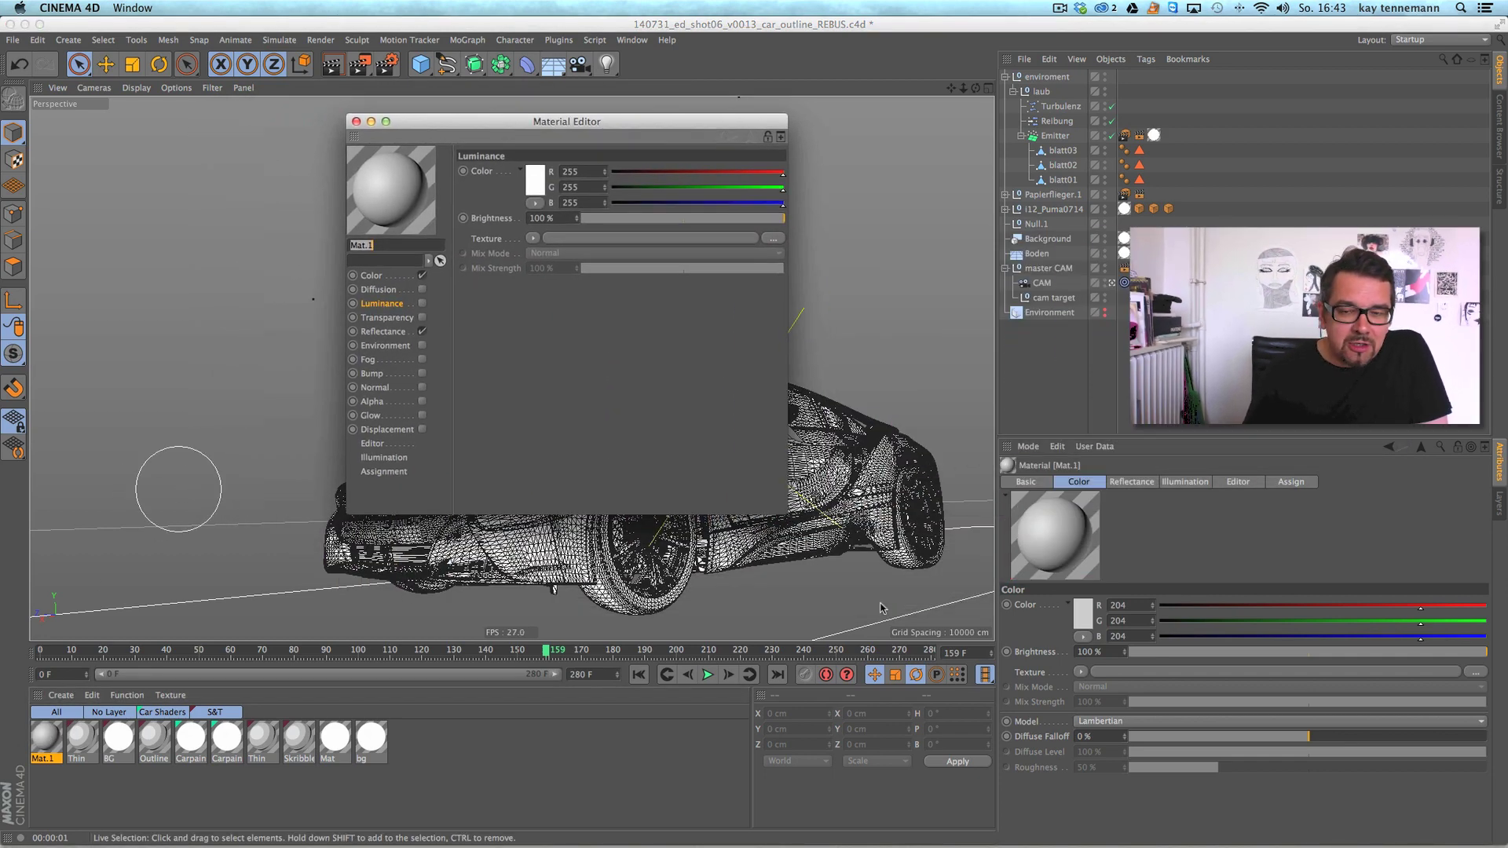
left_click_drag(859, 581, 976, 697)
left_click_drag(549, 121, 404, 111)
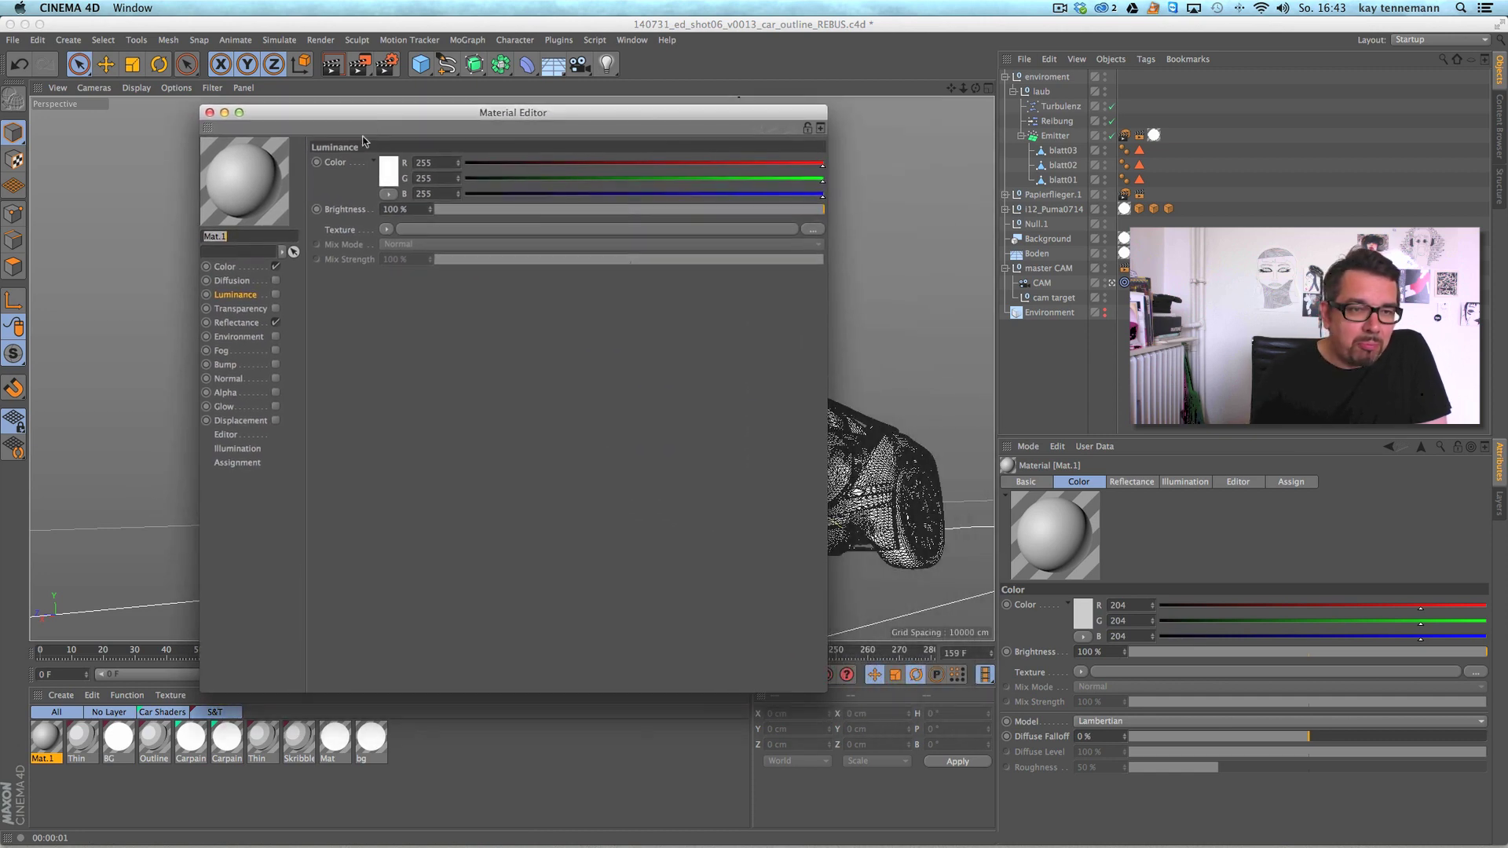
Show Mat.1's Reflectance settings on the Default Specular layer.
left_click(236, 323)
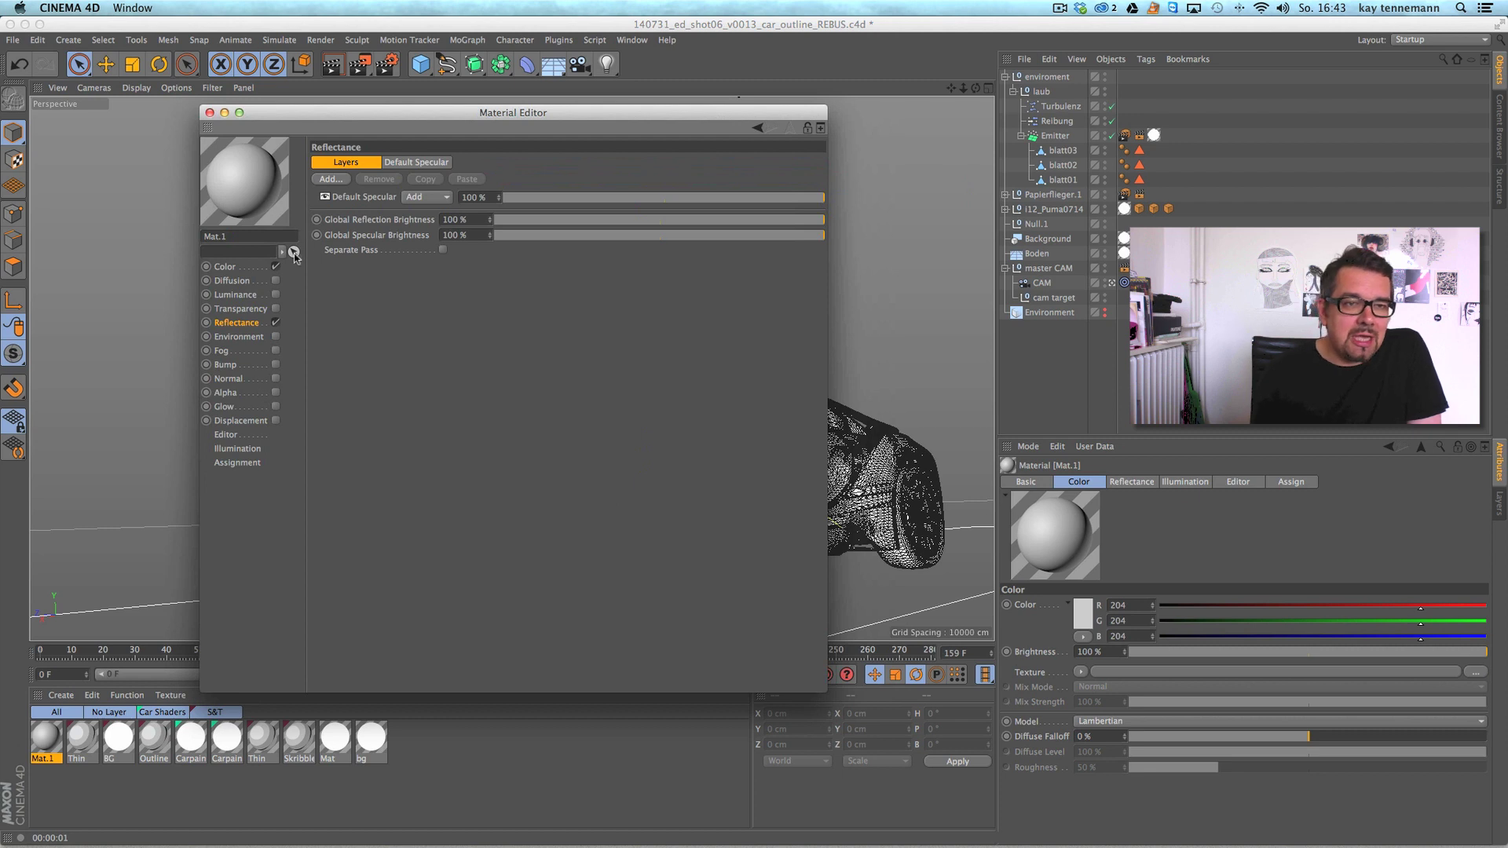
left_click(417, 163)
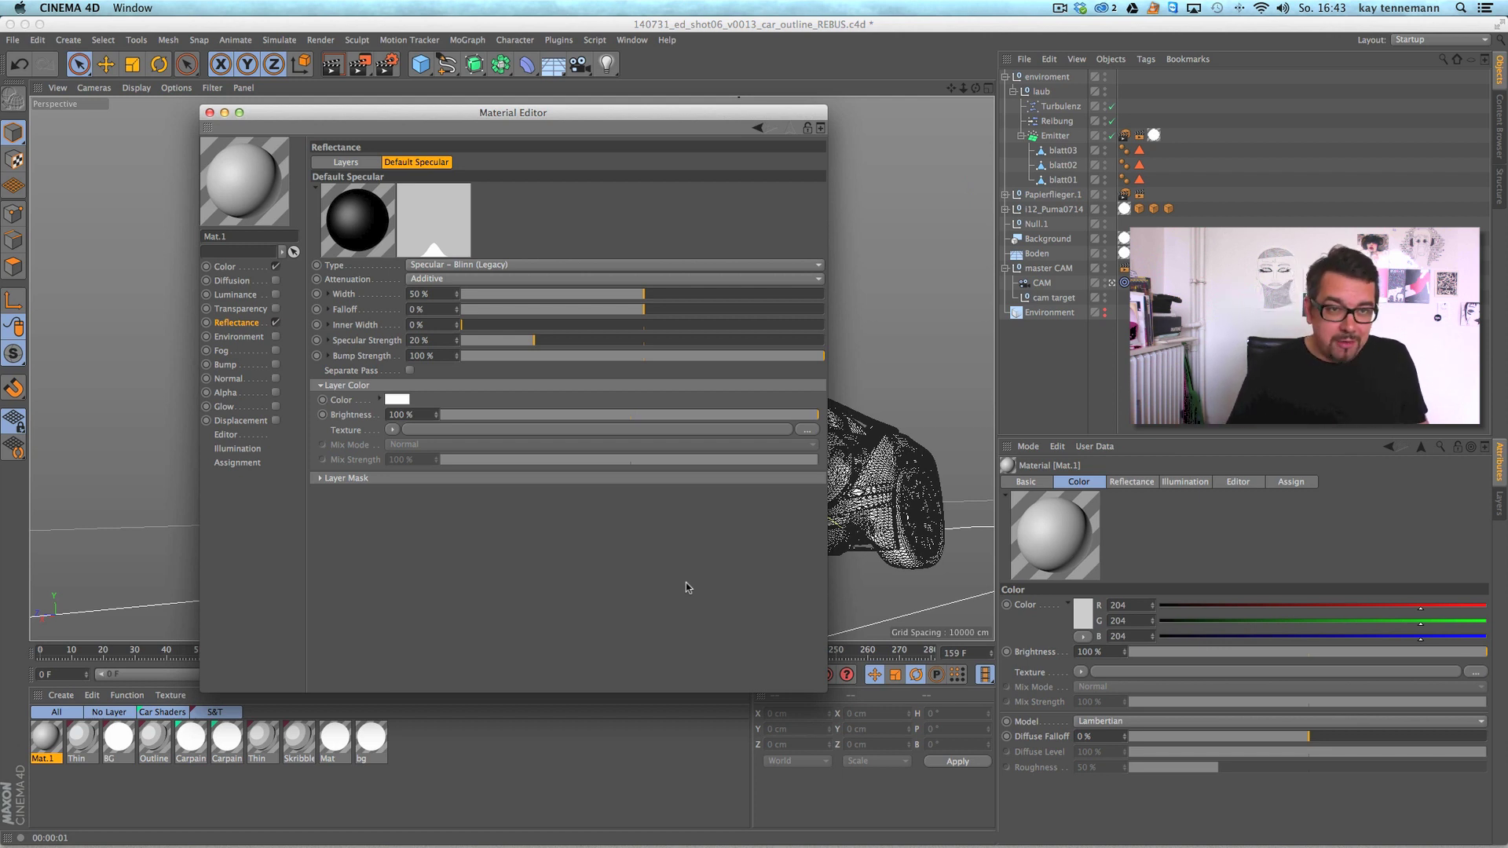
left_click(361, 162)
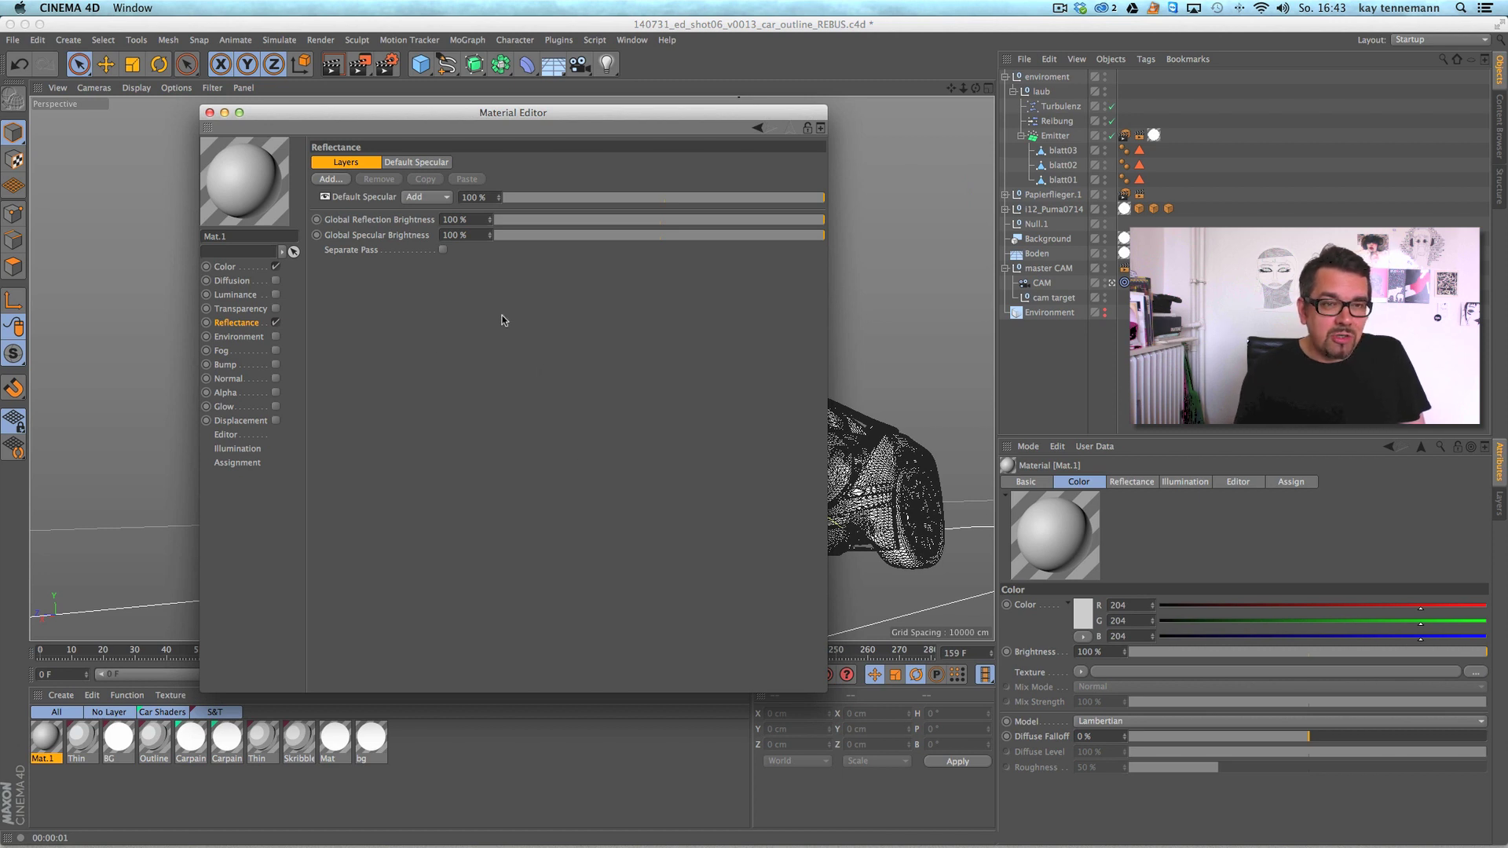
left_click(428, 162)
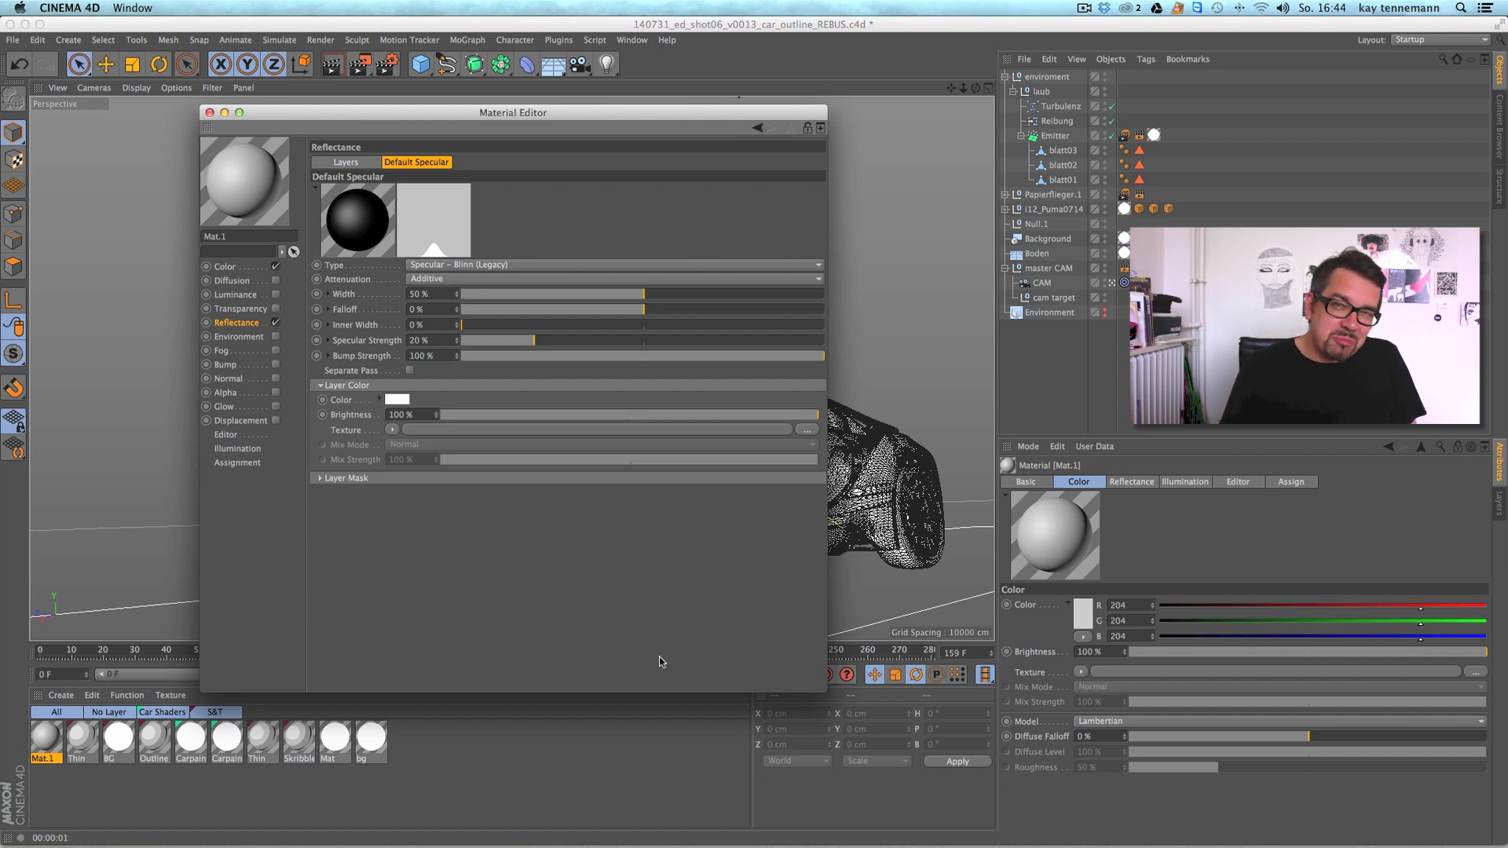
Start a new scene with a cube converted to an editable polygon object.
left_click(209, 112)
left_click(14, 40)
left_click(35, 52)
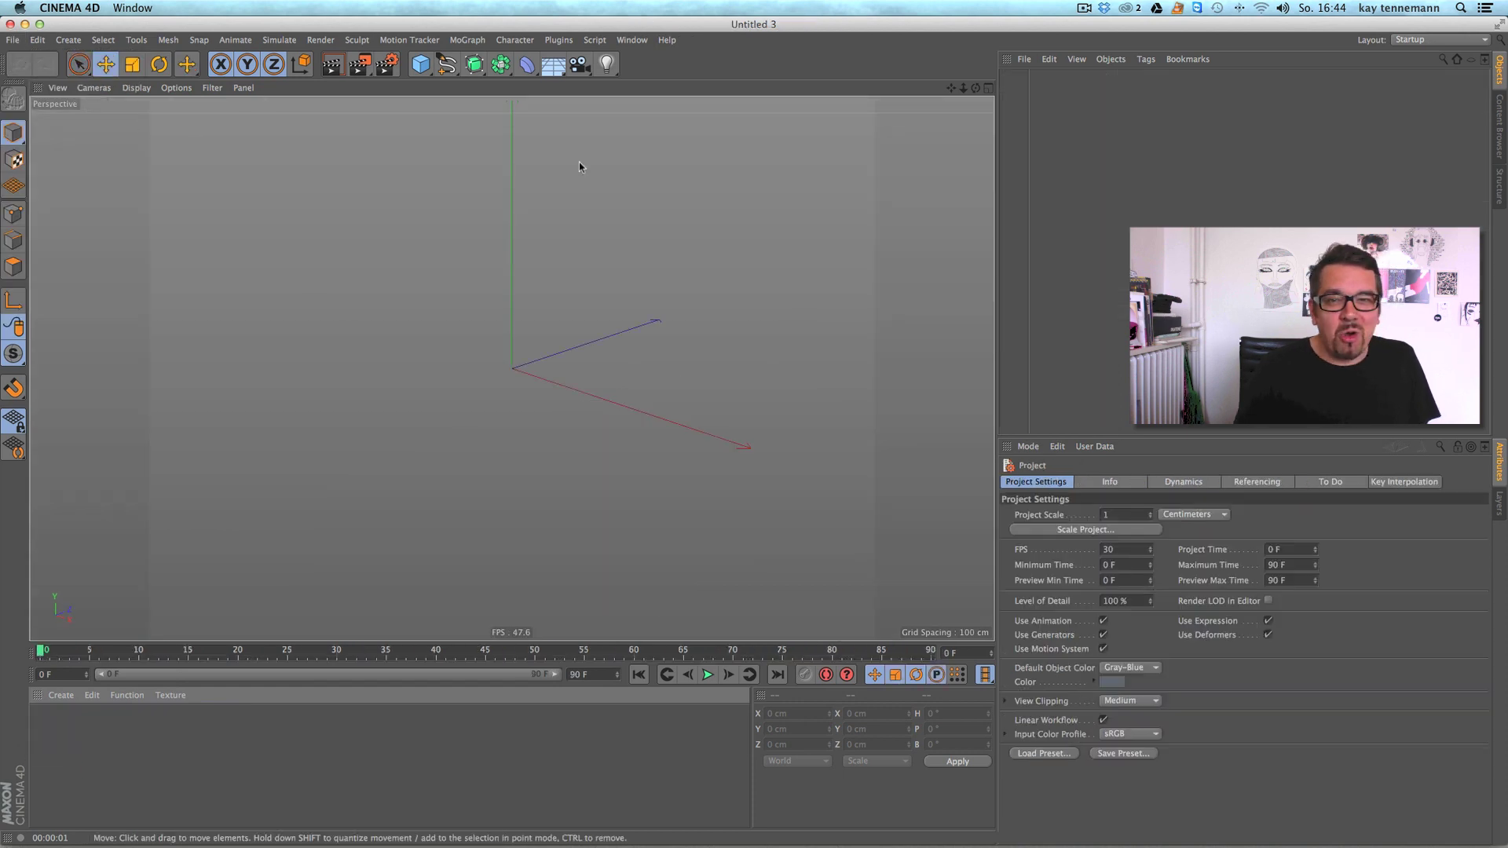
left_click(423, 69)
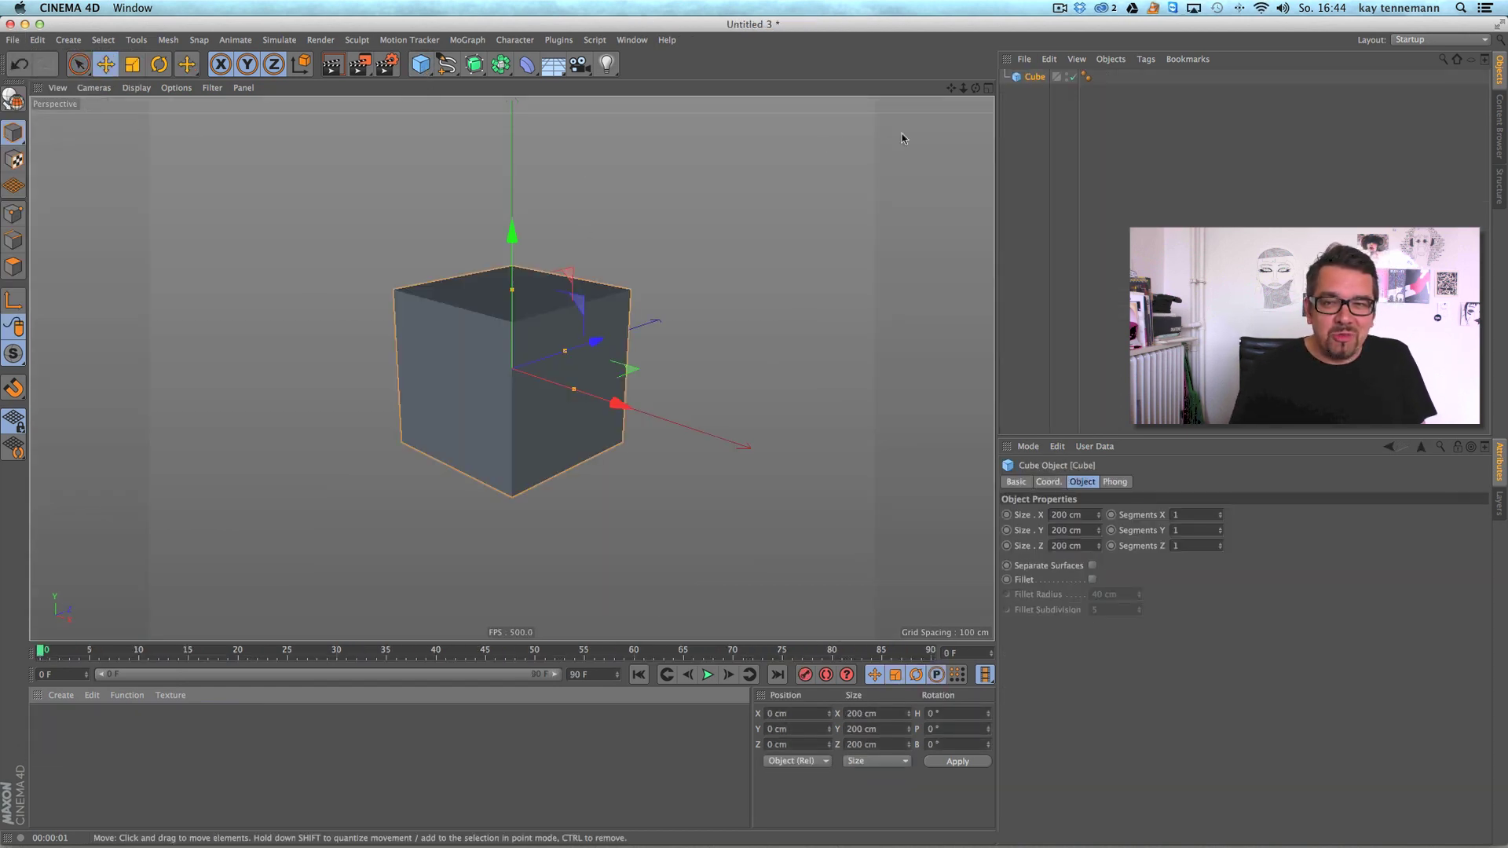
left_click(24, 100)
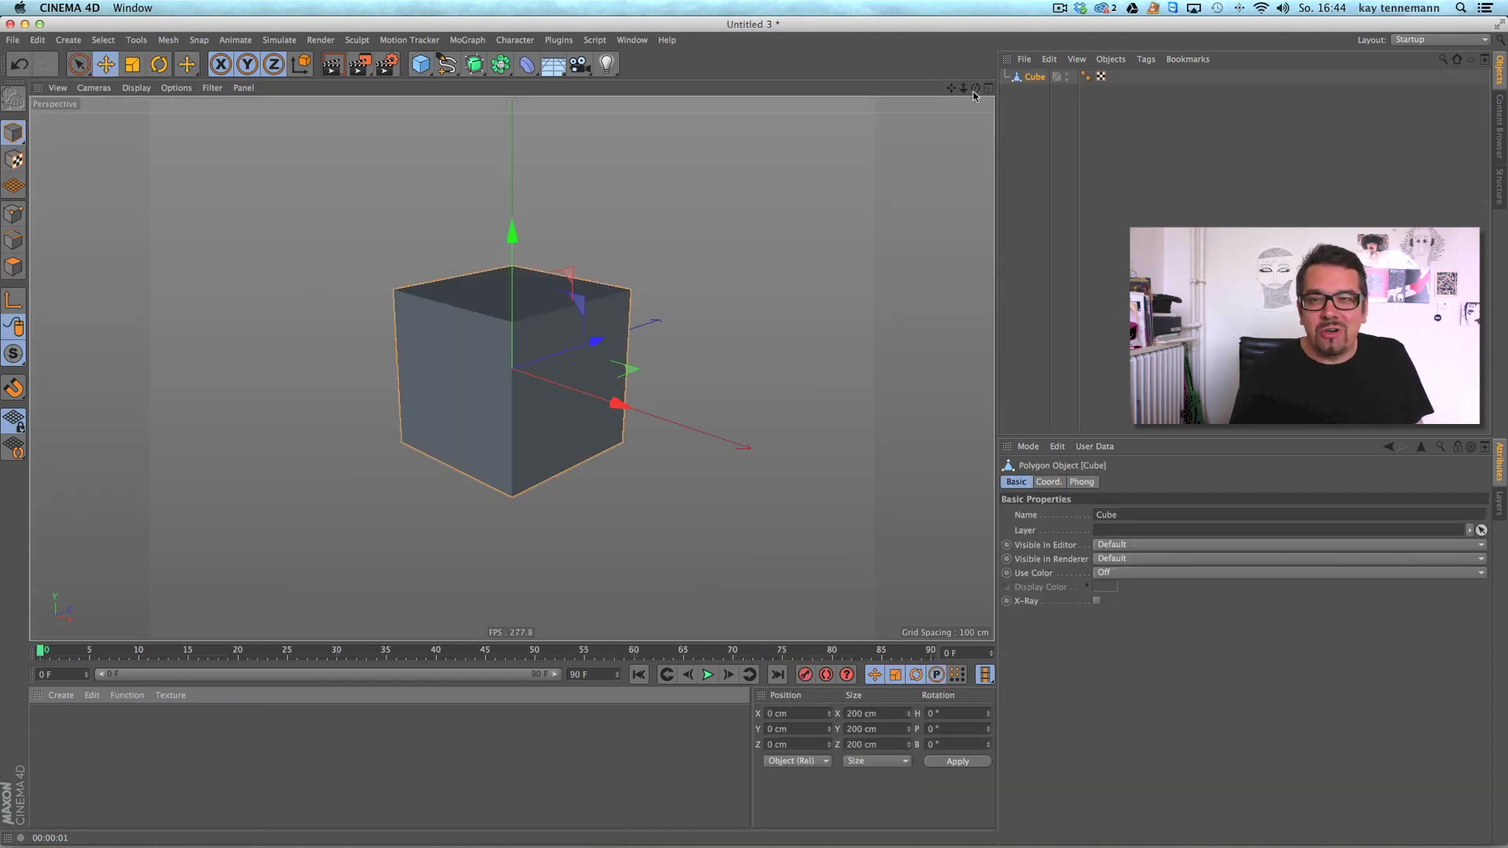
left_click_drag(950, 90, 326, 101)
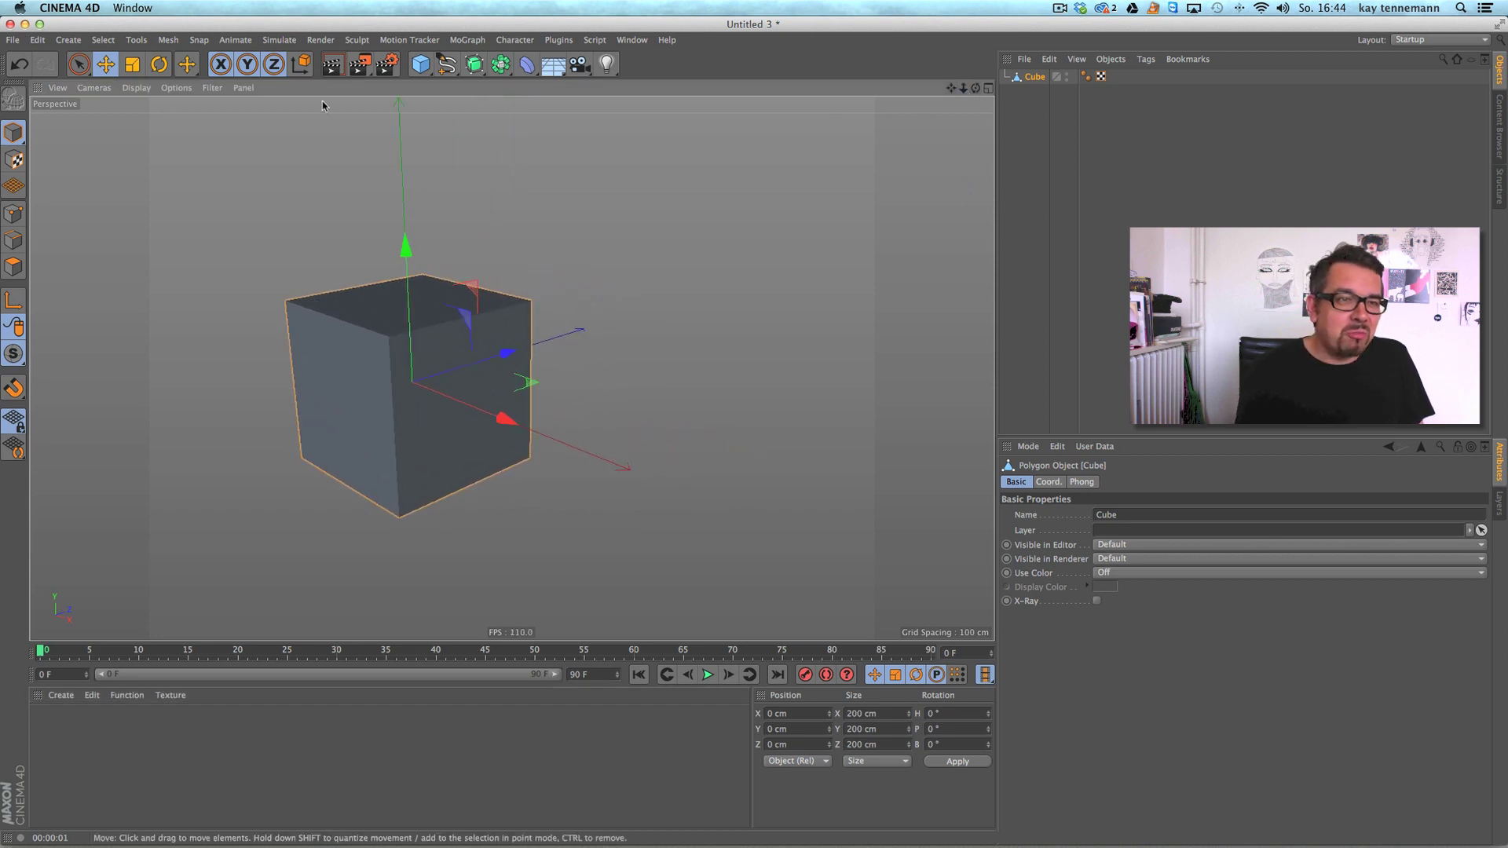
left_click(279, 40)
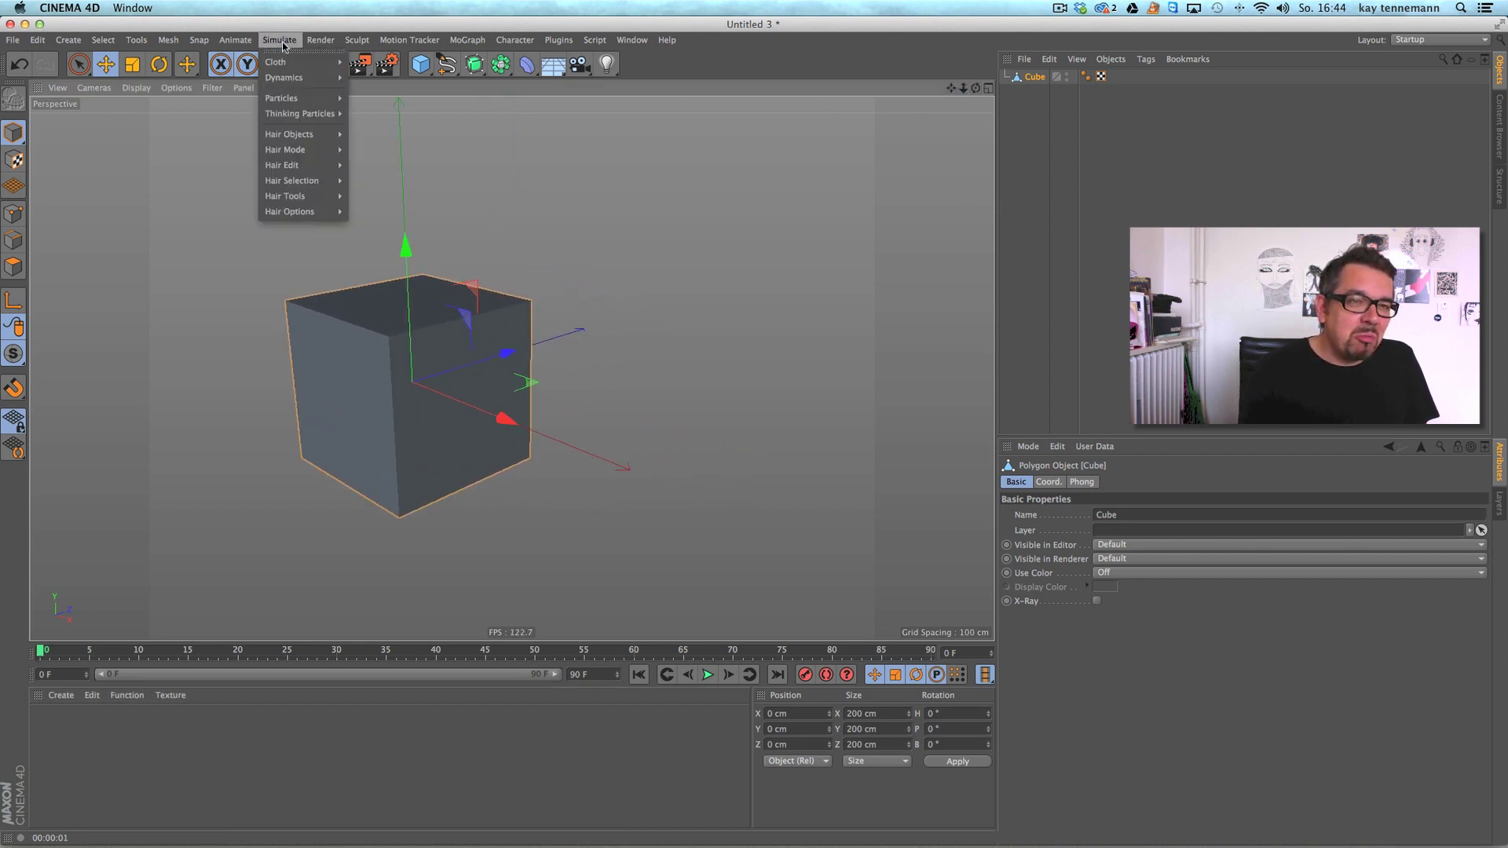
left_click(498, 130)
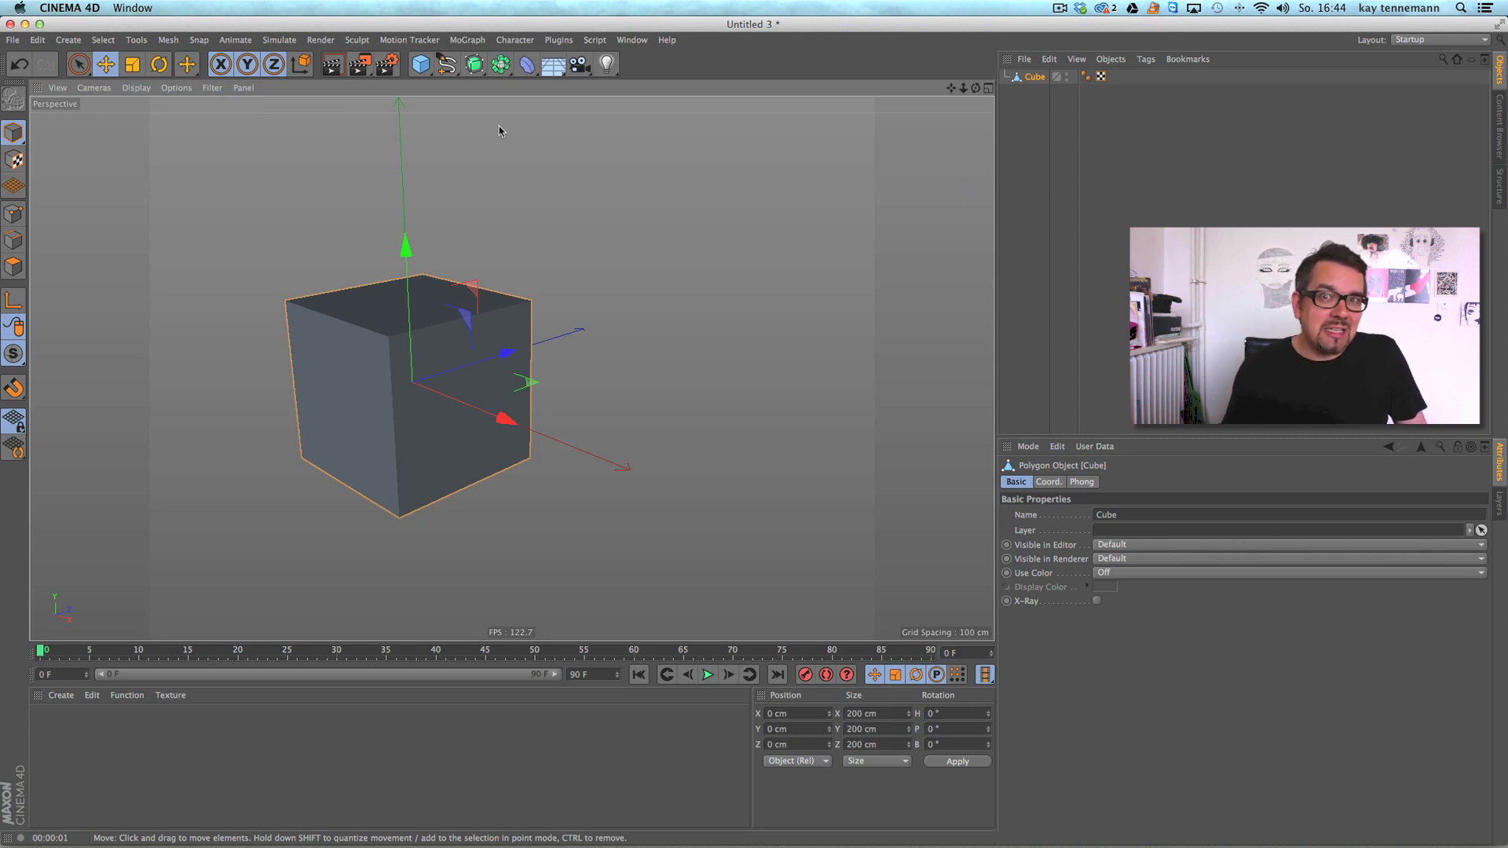
Draw a five-sided polygon onto the cube's side with the Polygon Pen in Points mode.
left_click(13, 214)
right_click(533, 224)
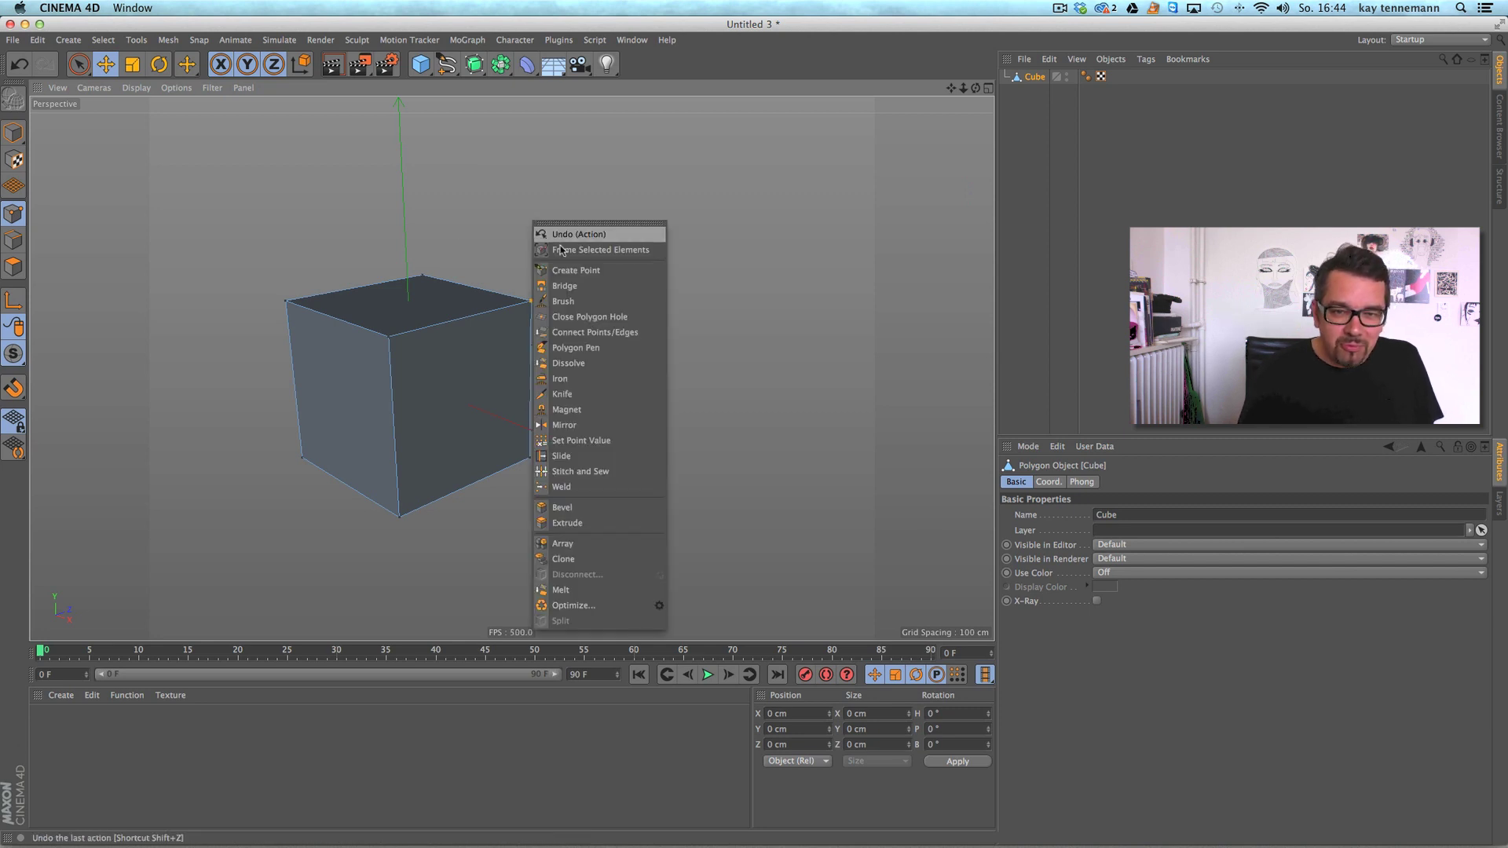
left_click(640, 348)
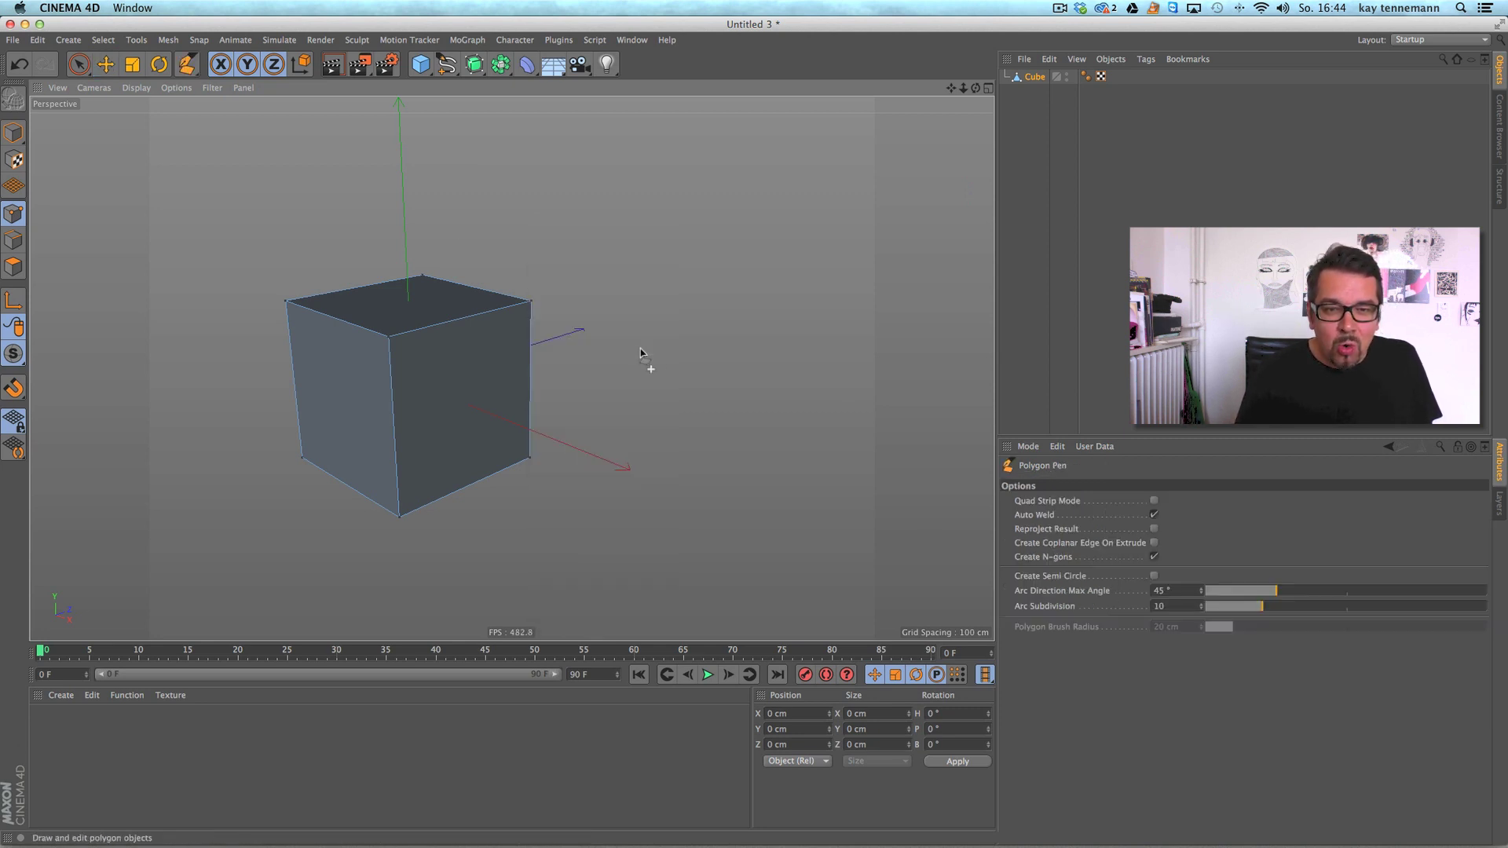
left_click(531, 301)
left_click(695, 191)
left_click(811, 342)
left_click(729, 492)
left_click(530, 457)
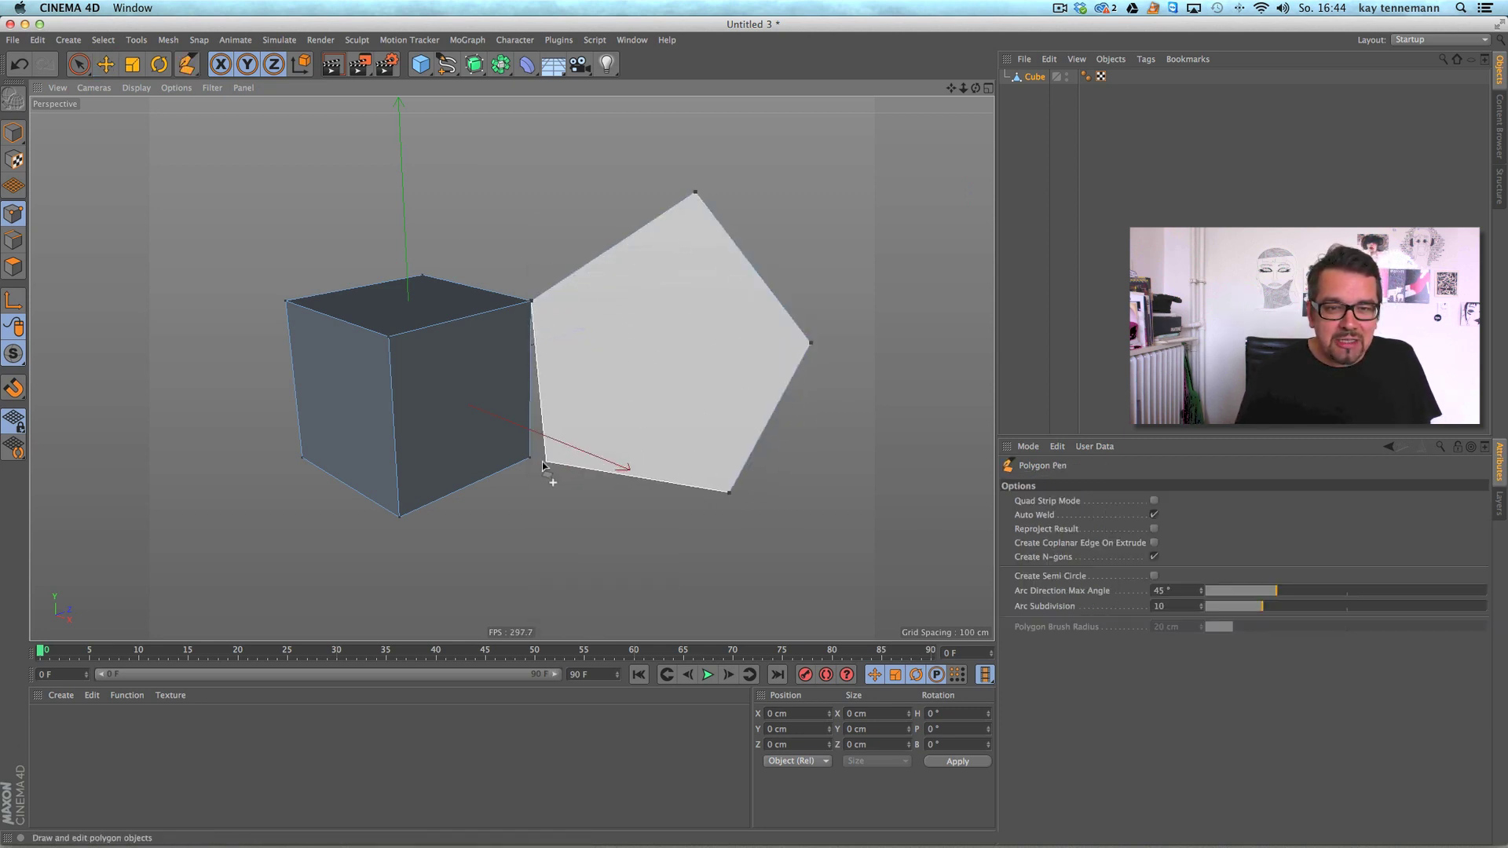
left_click(531, 301)
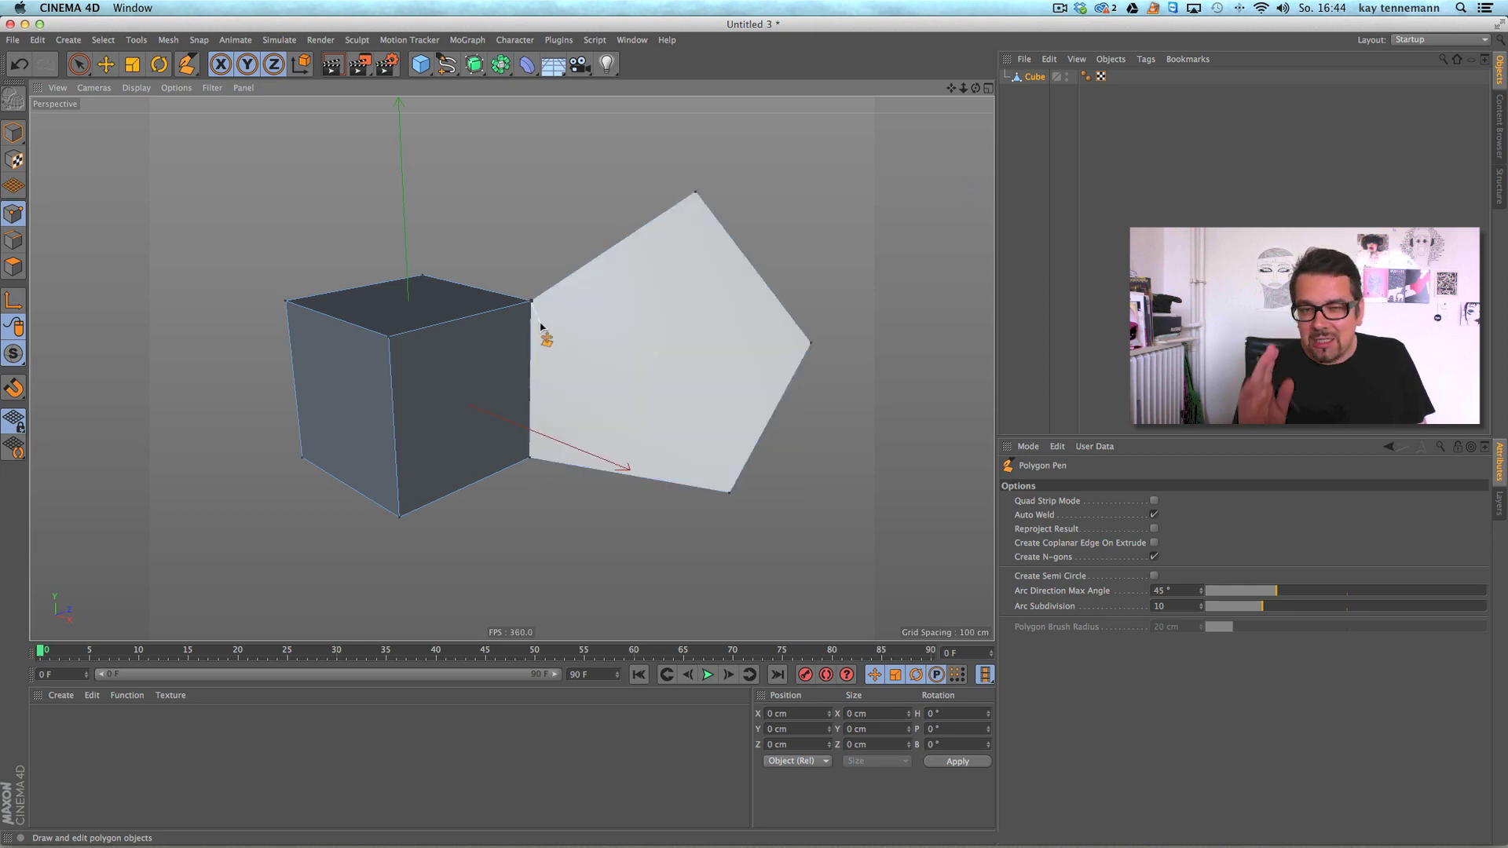
Add bridging triangles joining the cube's top corners to the pentagon's top vertex.
left_click(423, 276)
left_click(533, 160)
left_click(695, 192)
left_click(531, 302)
left_click(423, 275)
left_click(695, 192)
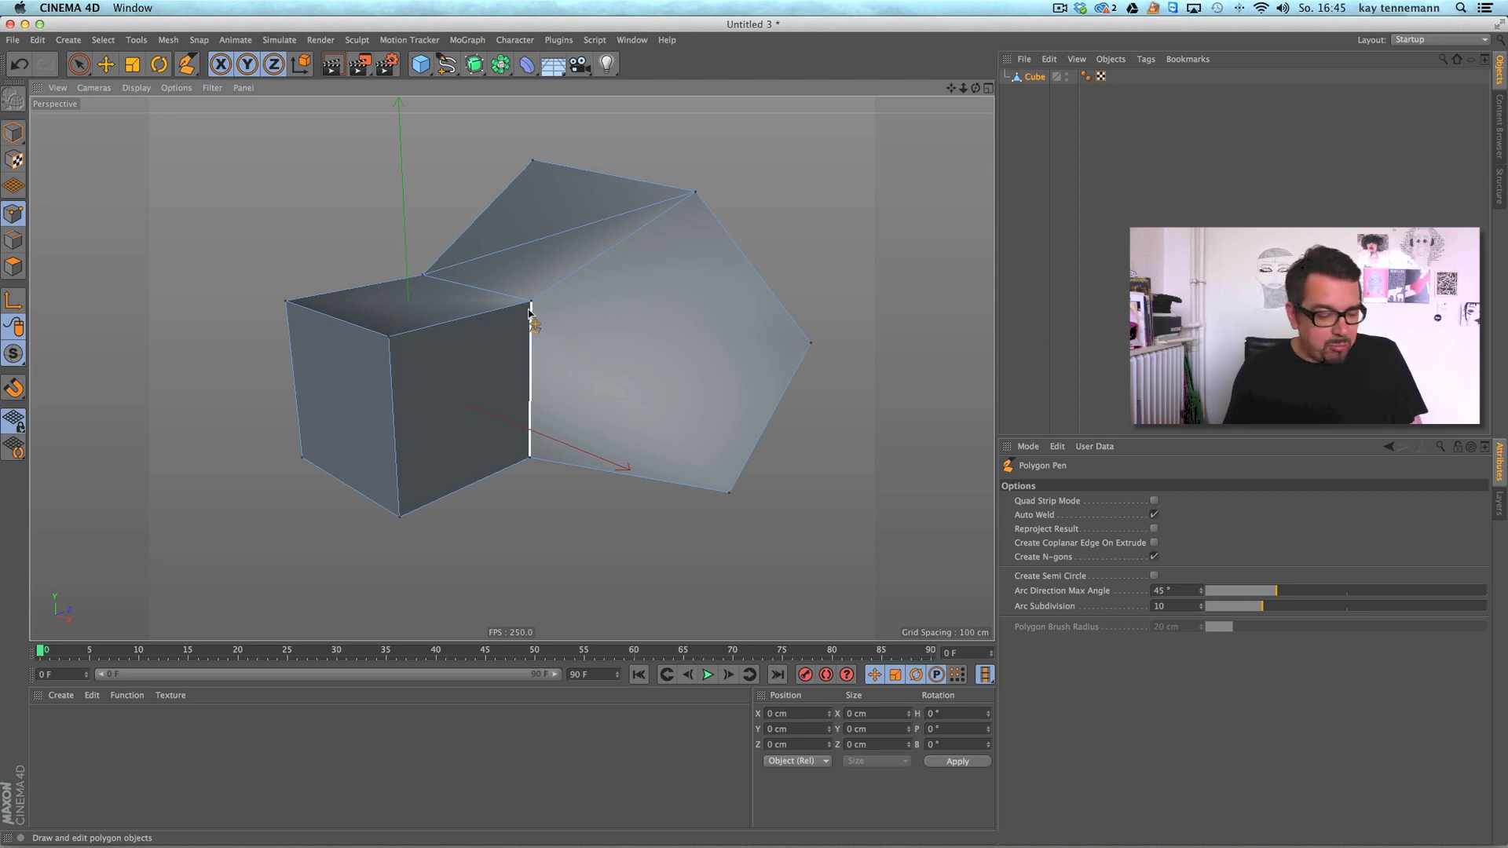
left_click_drag(873, 420, 684, 364, "alt")
scroll(683, 364, "up", 3)
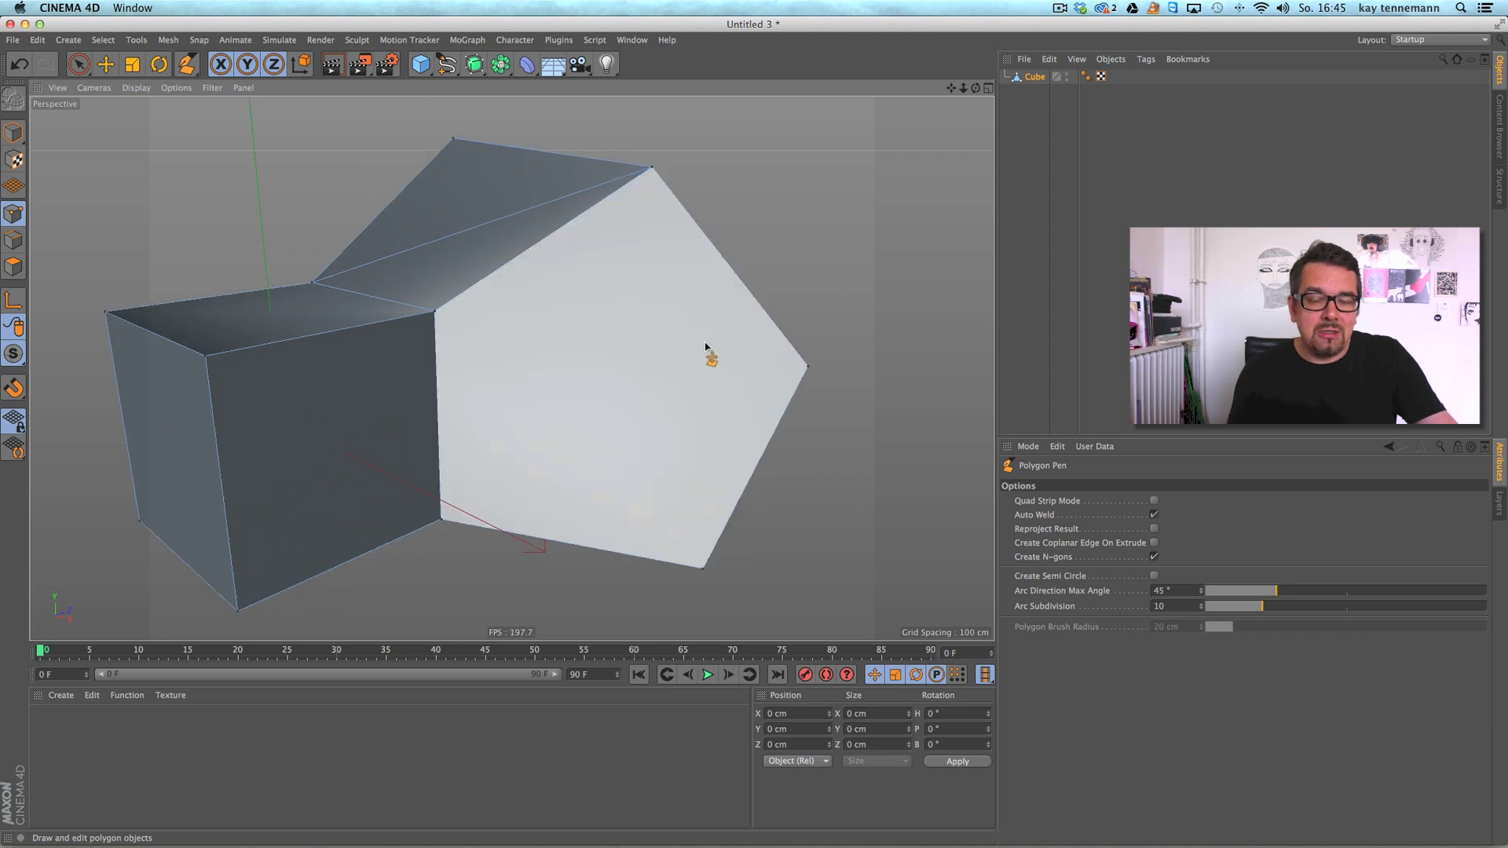
scroll(697, 344, "down", 3)
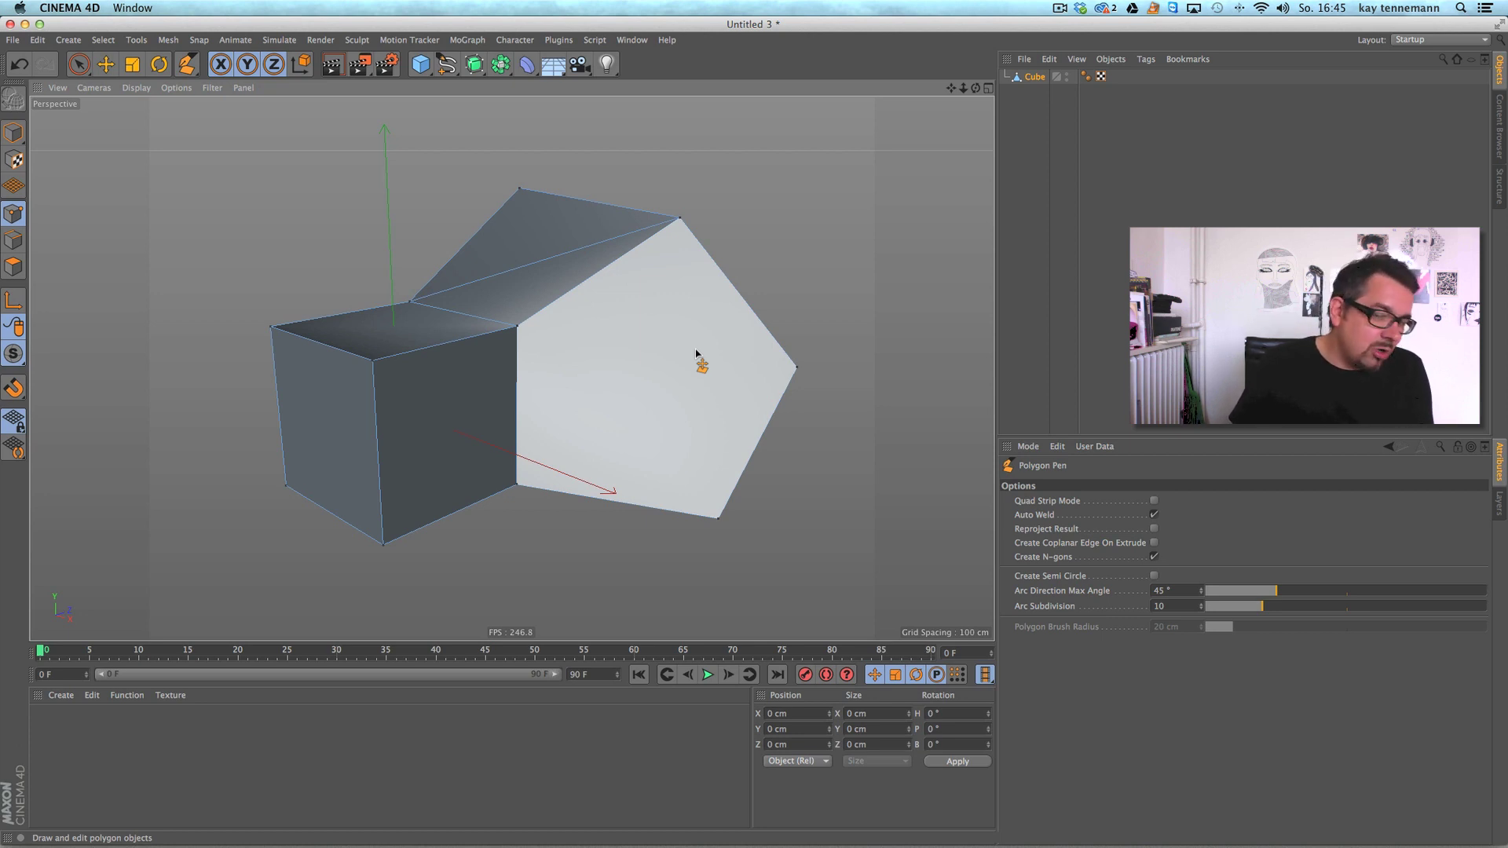
Revert to the plain cube and add a Bevel deformer to the scene.
left_click(1064, 79)
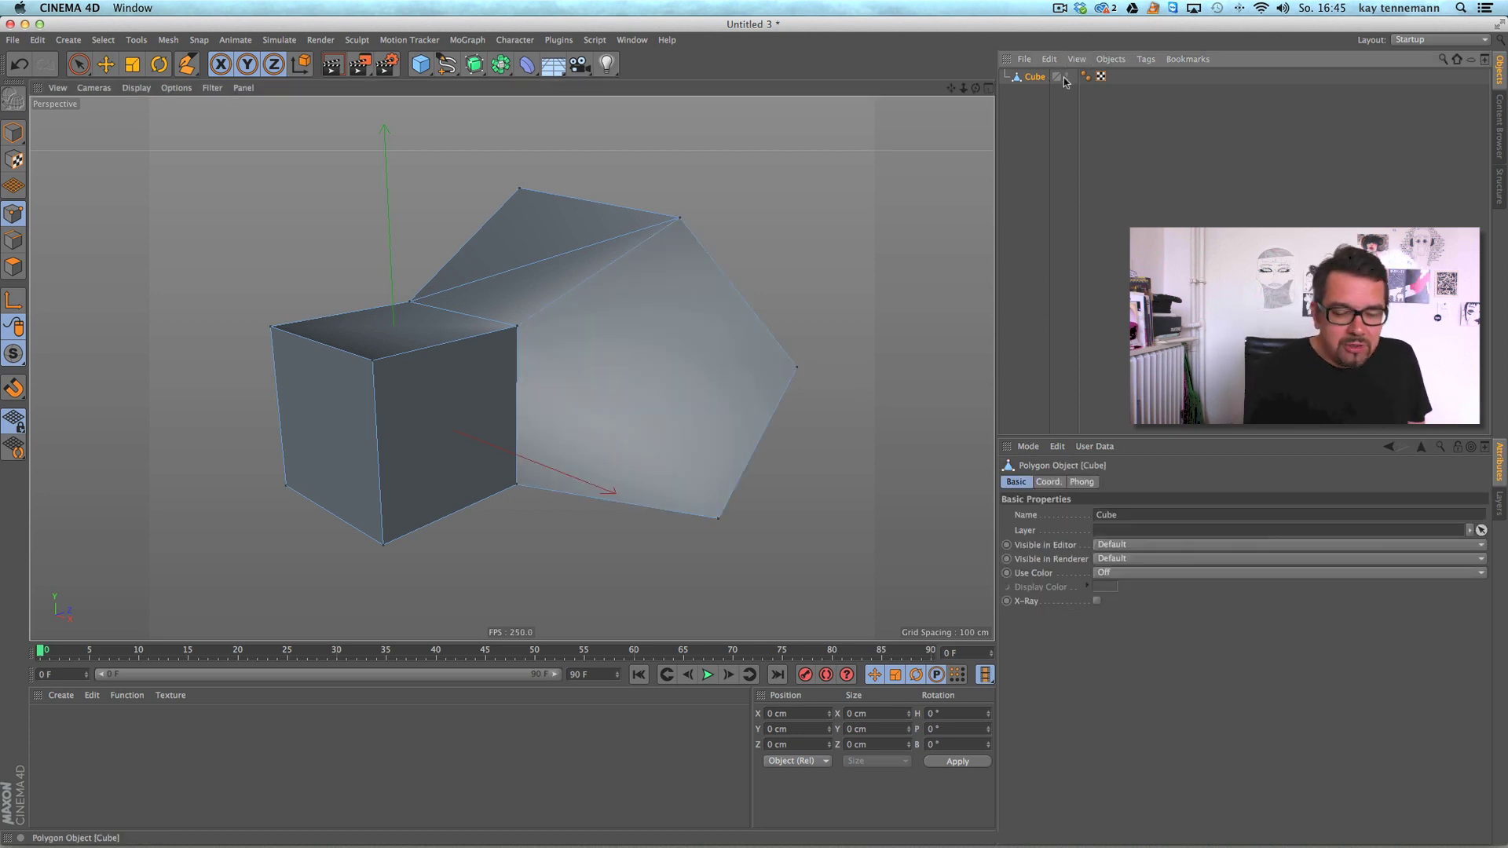
key("super+z")
key("super+z")
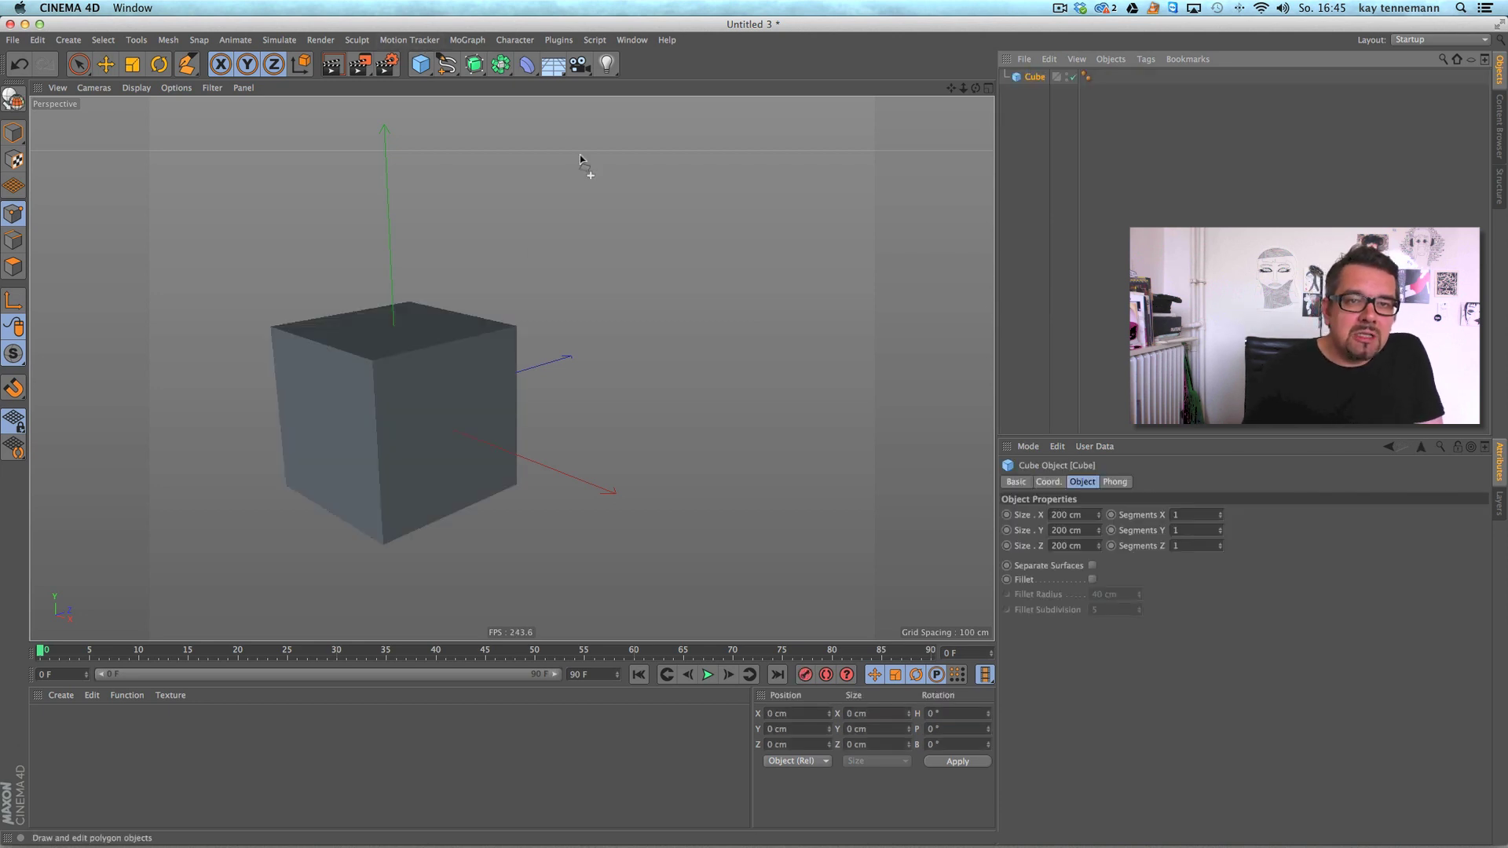
left_click(526, 65)
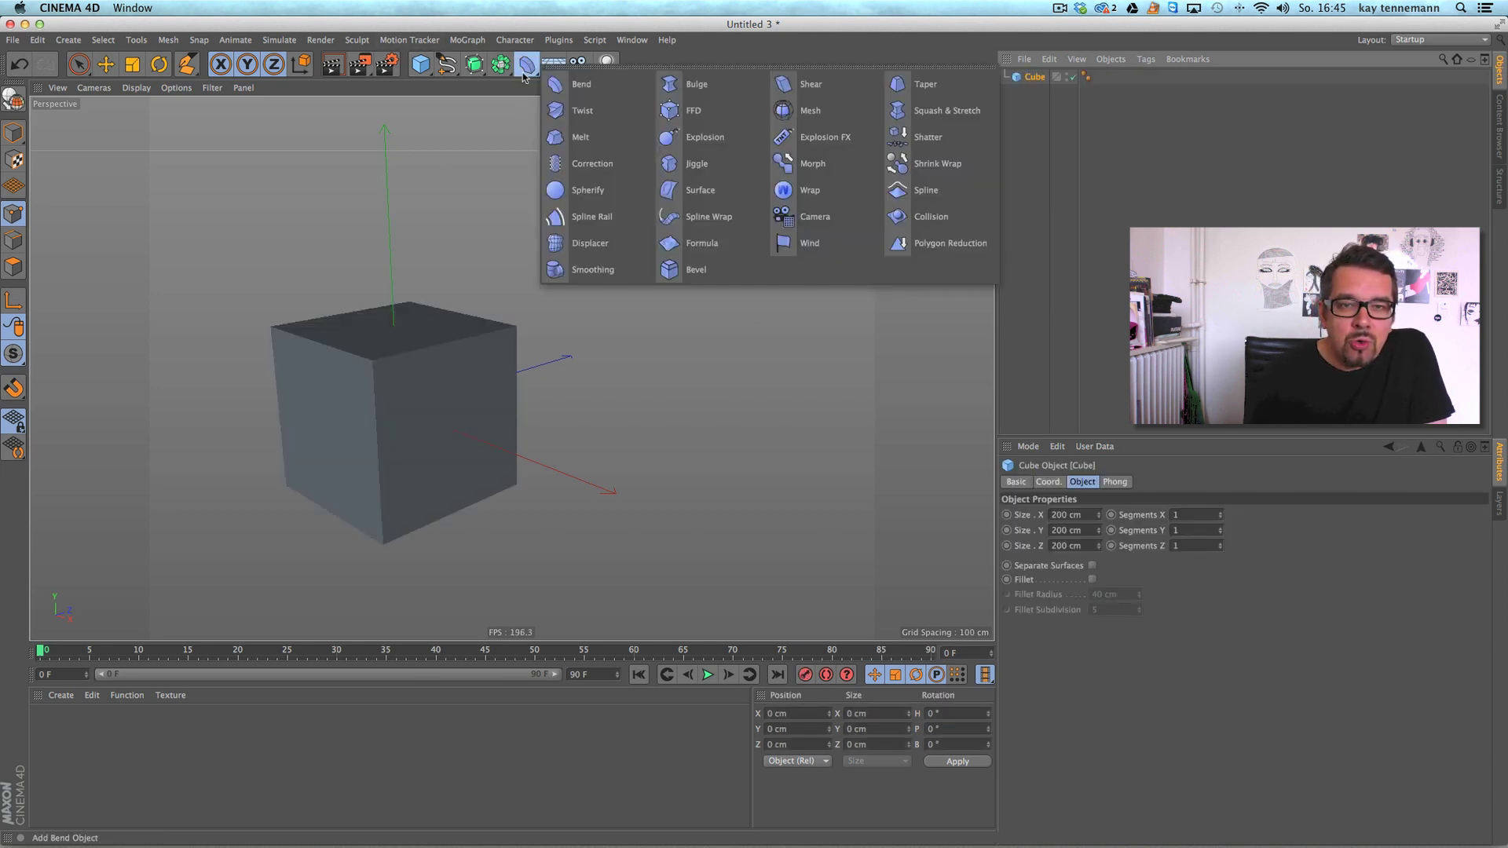
left_click(682, 271)
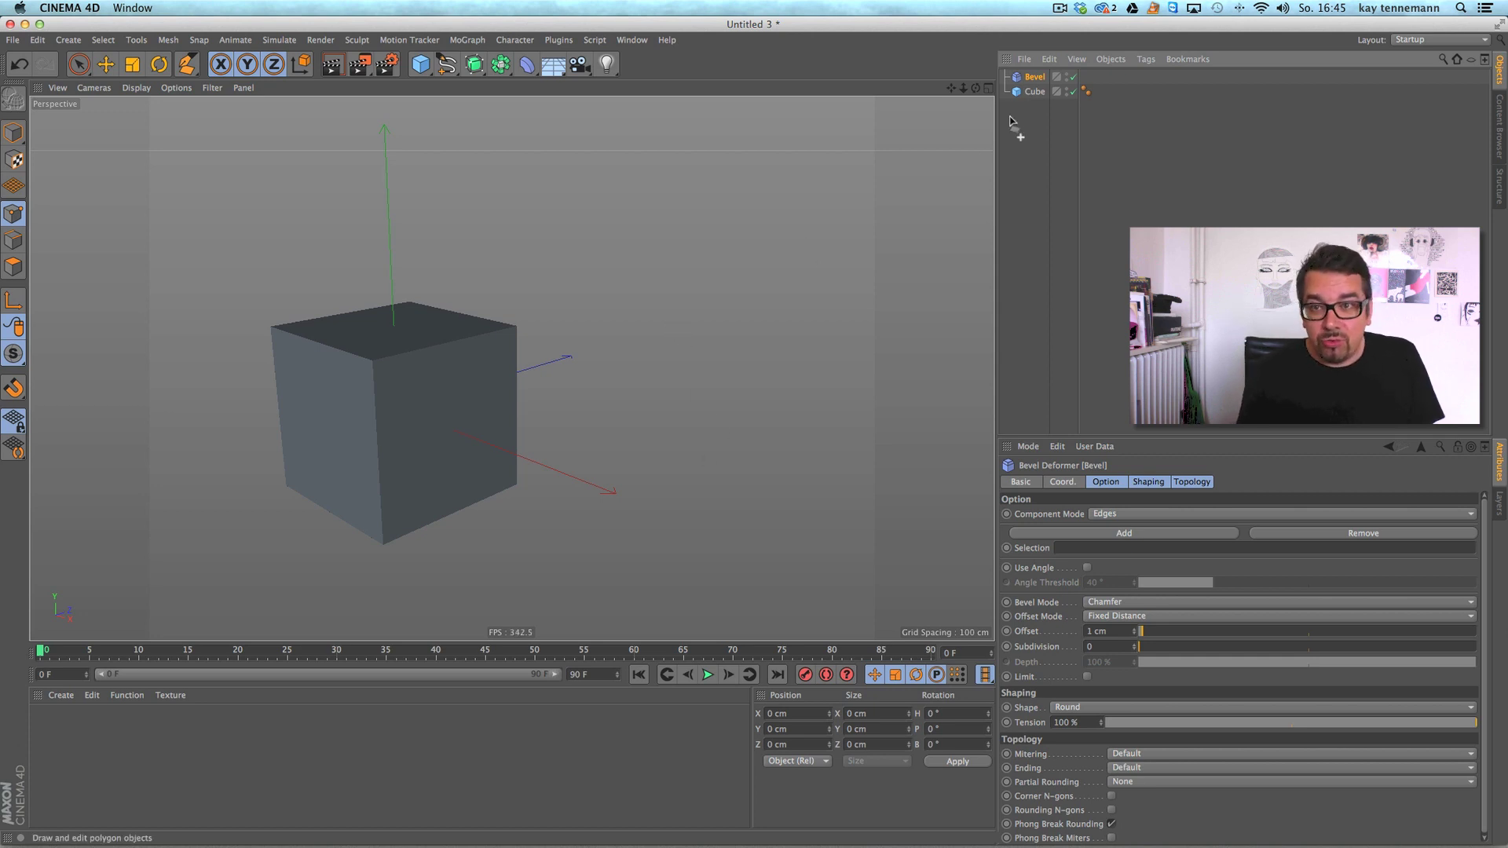
Make the cube editable, test-bevel its front-top edges with the Bevel tool, then undo it.
left_click(393, 408)
left_click(13, 98)
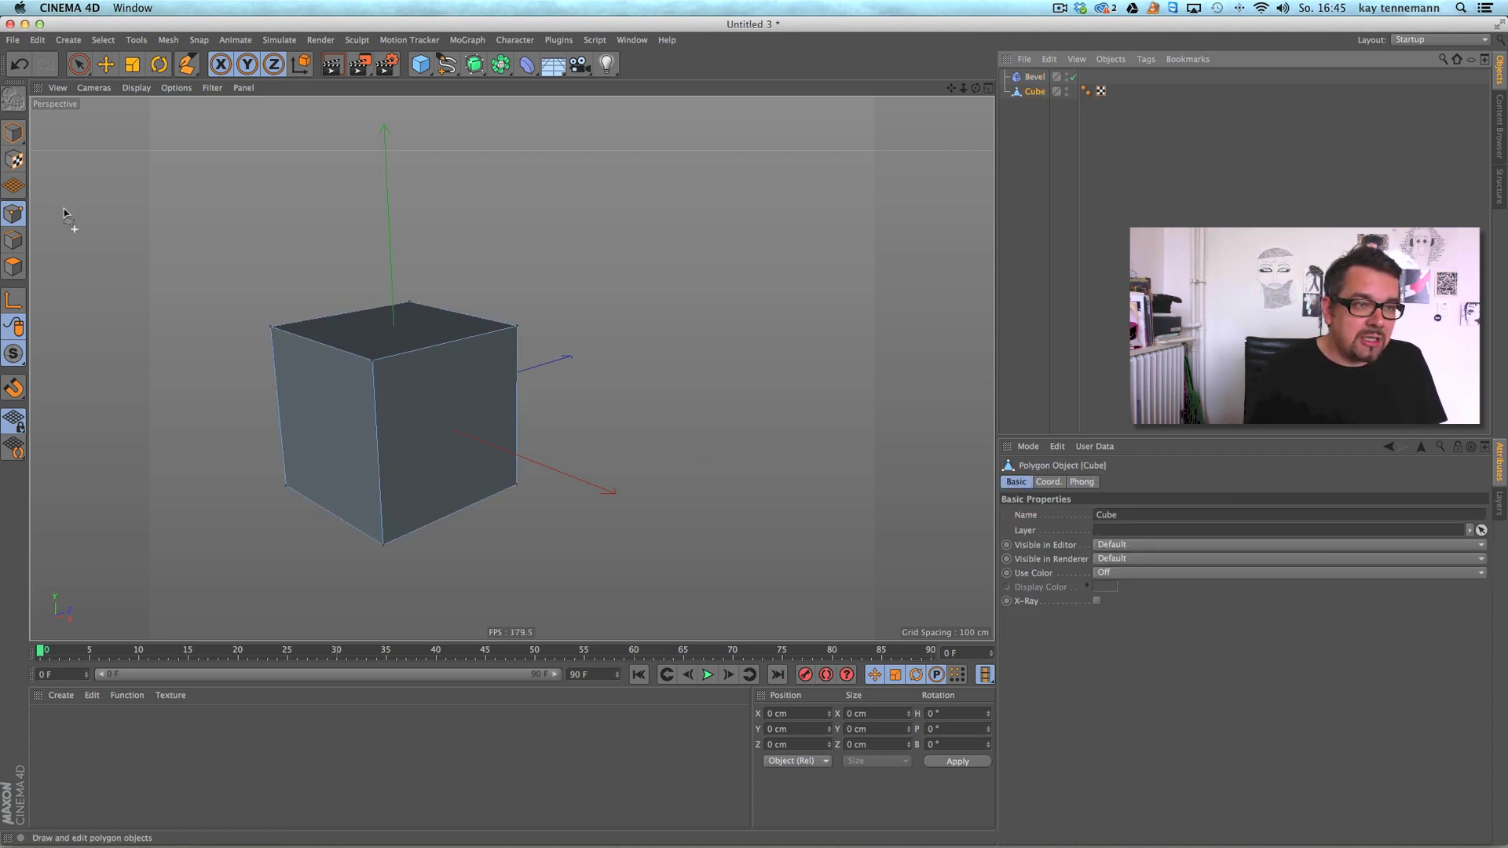
left_click(379, 363)
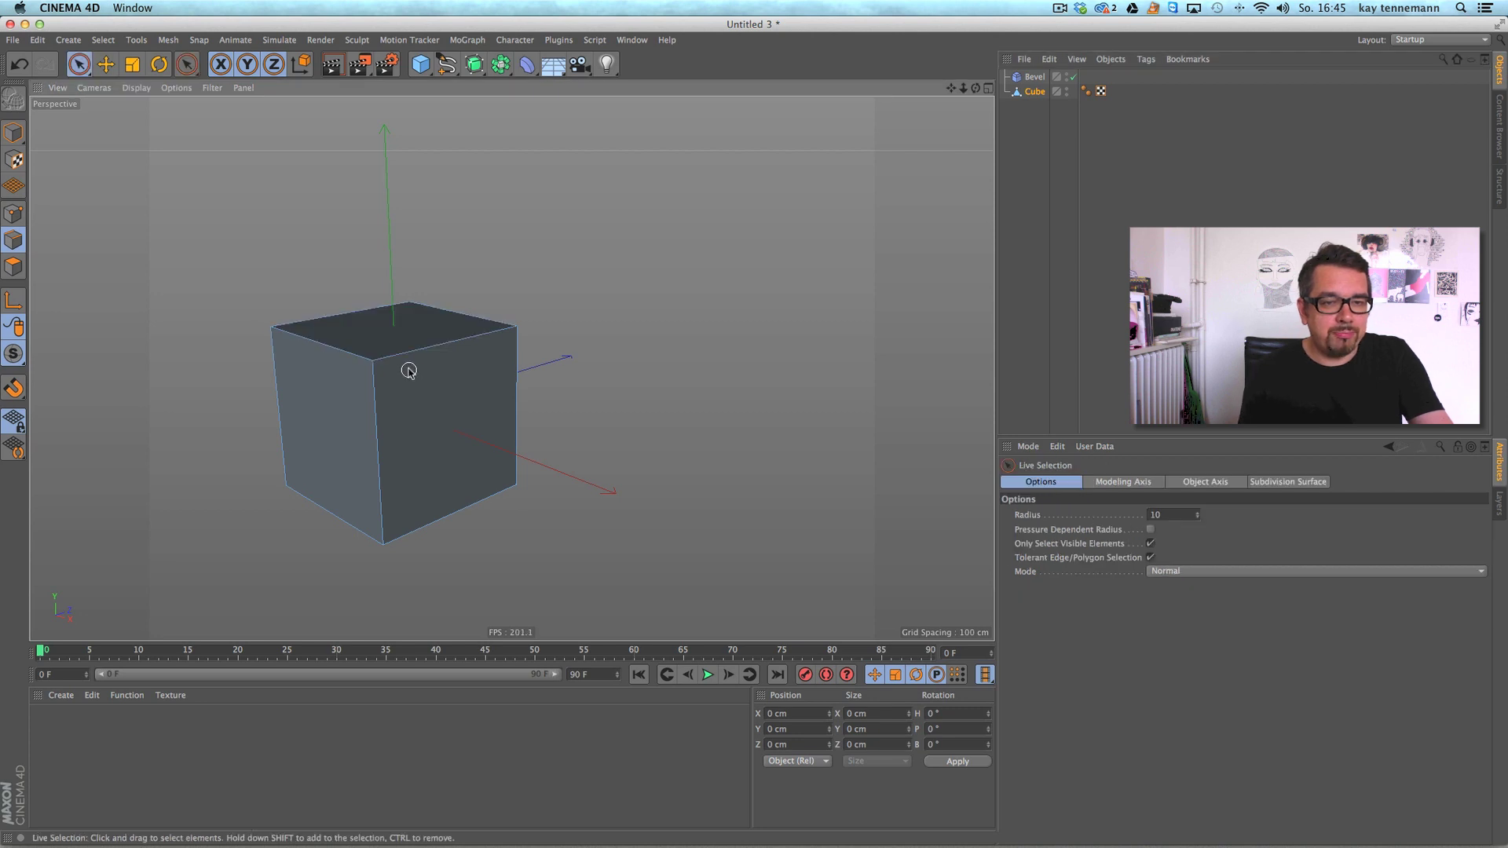
left_click_drag(465, 395, 585, 357, "alt")
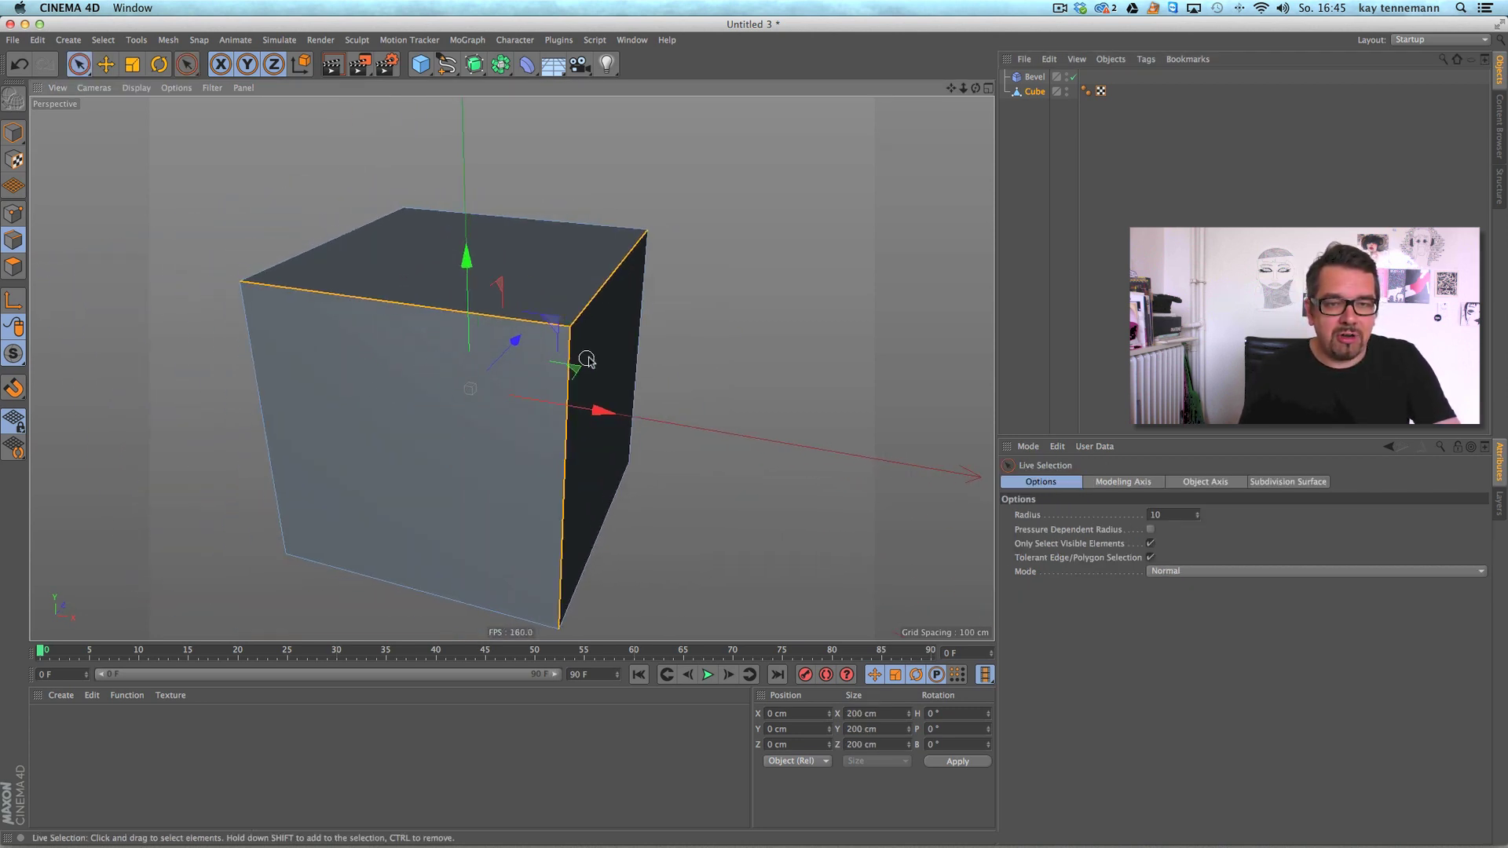
right_click(689, 308)
left_click(803, 611)
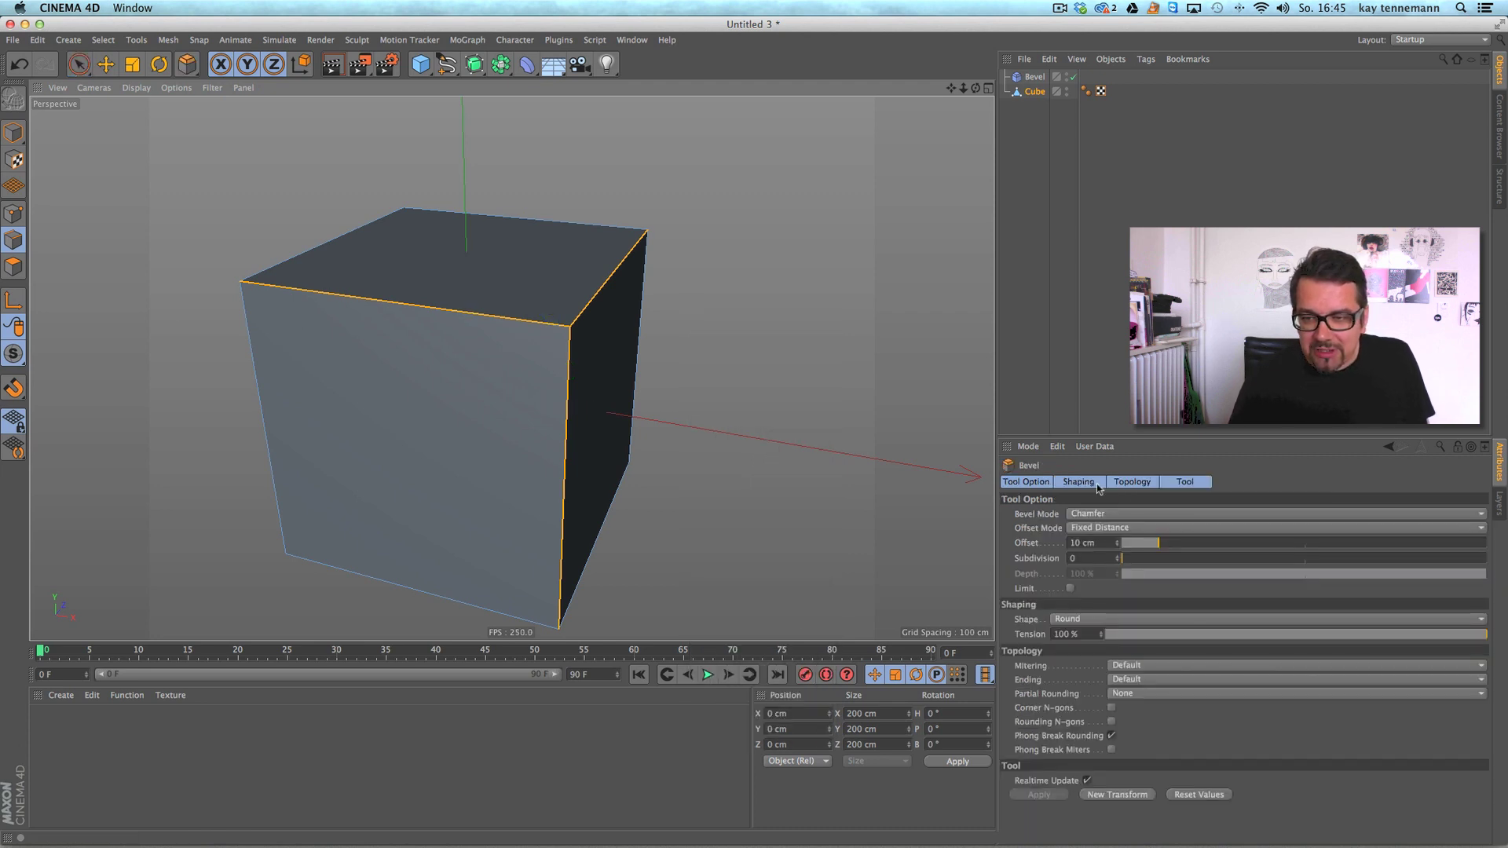
mouse_move(1139, 543)
left_mouse_down()
mouse_move(1180, 542)
mouse_move(1148, 558)
left_mouse_up()
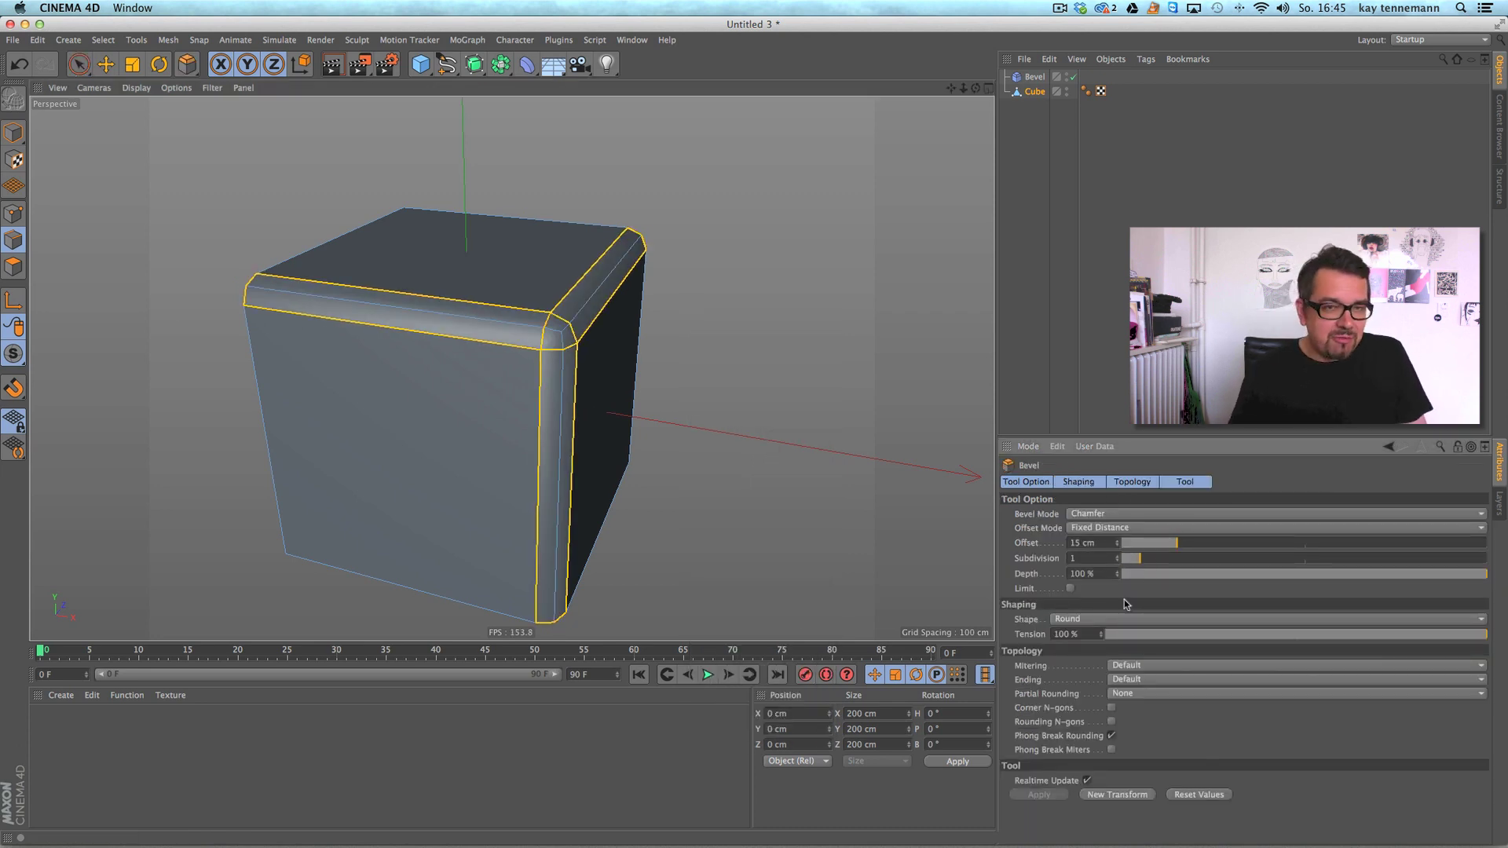
left_click(19, 63)
left_click(1036, 118)
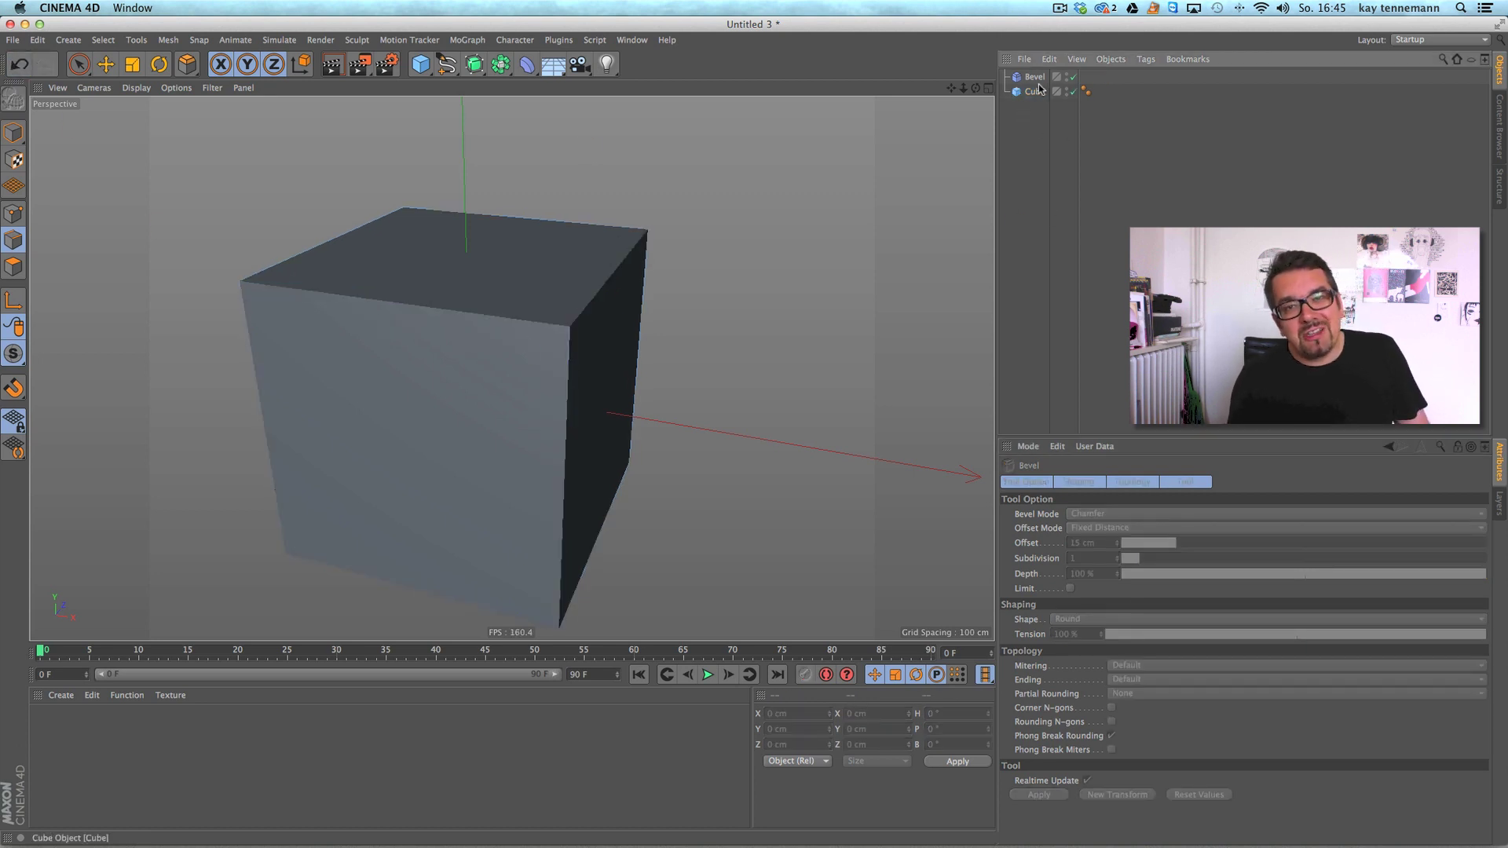
Parent the Bevel deformer to Cube, working on edges in Chamfer mode with Subdivision 2.
left_click_drag(1035, 78, 1039, 94)
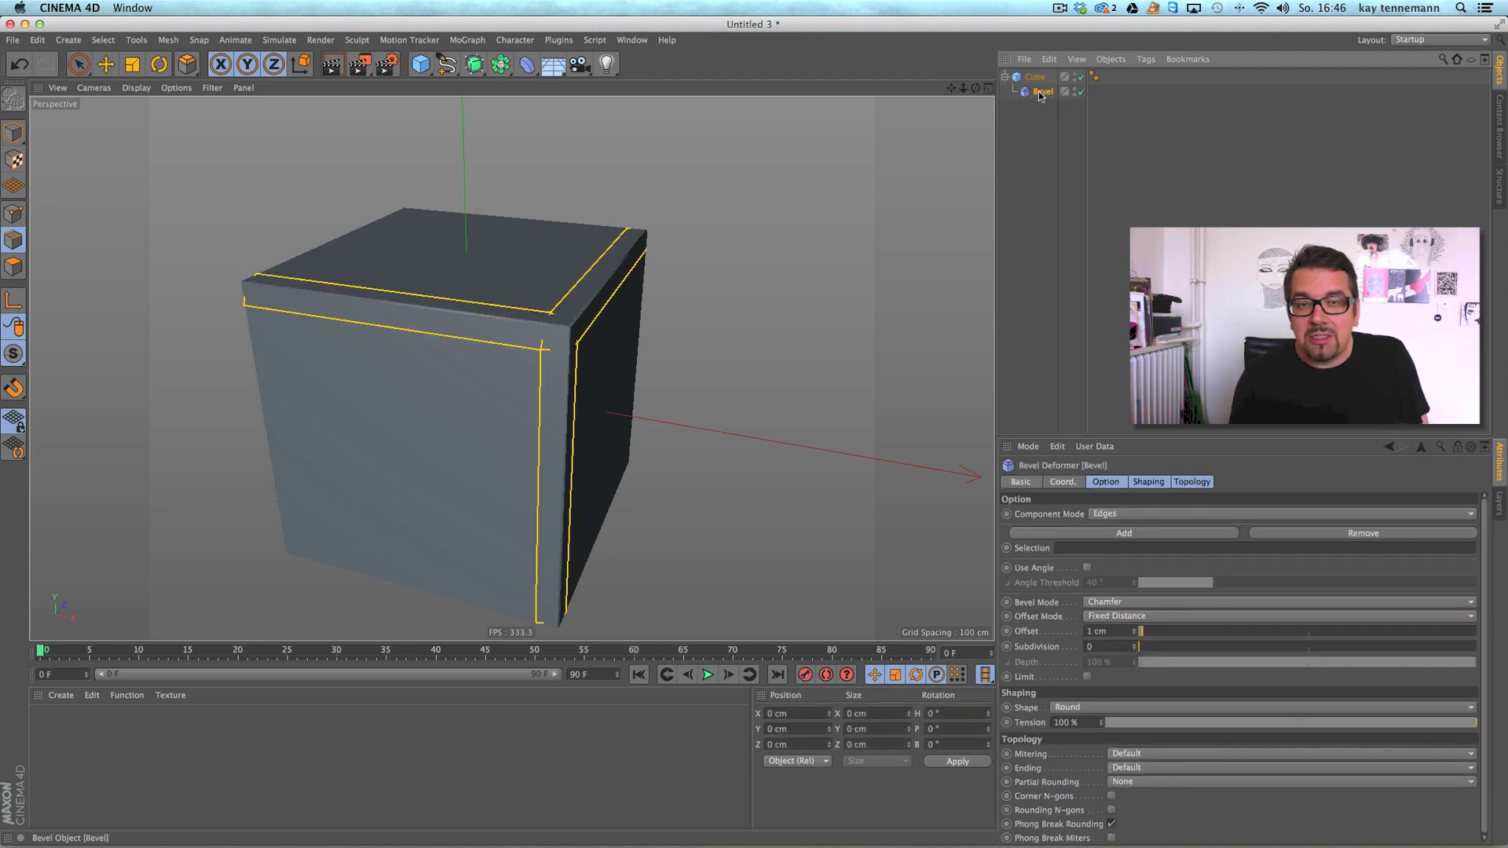
left_click(1121, 603)
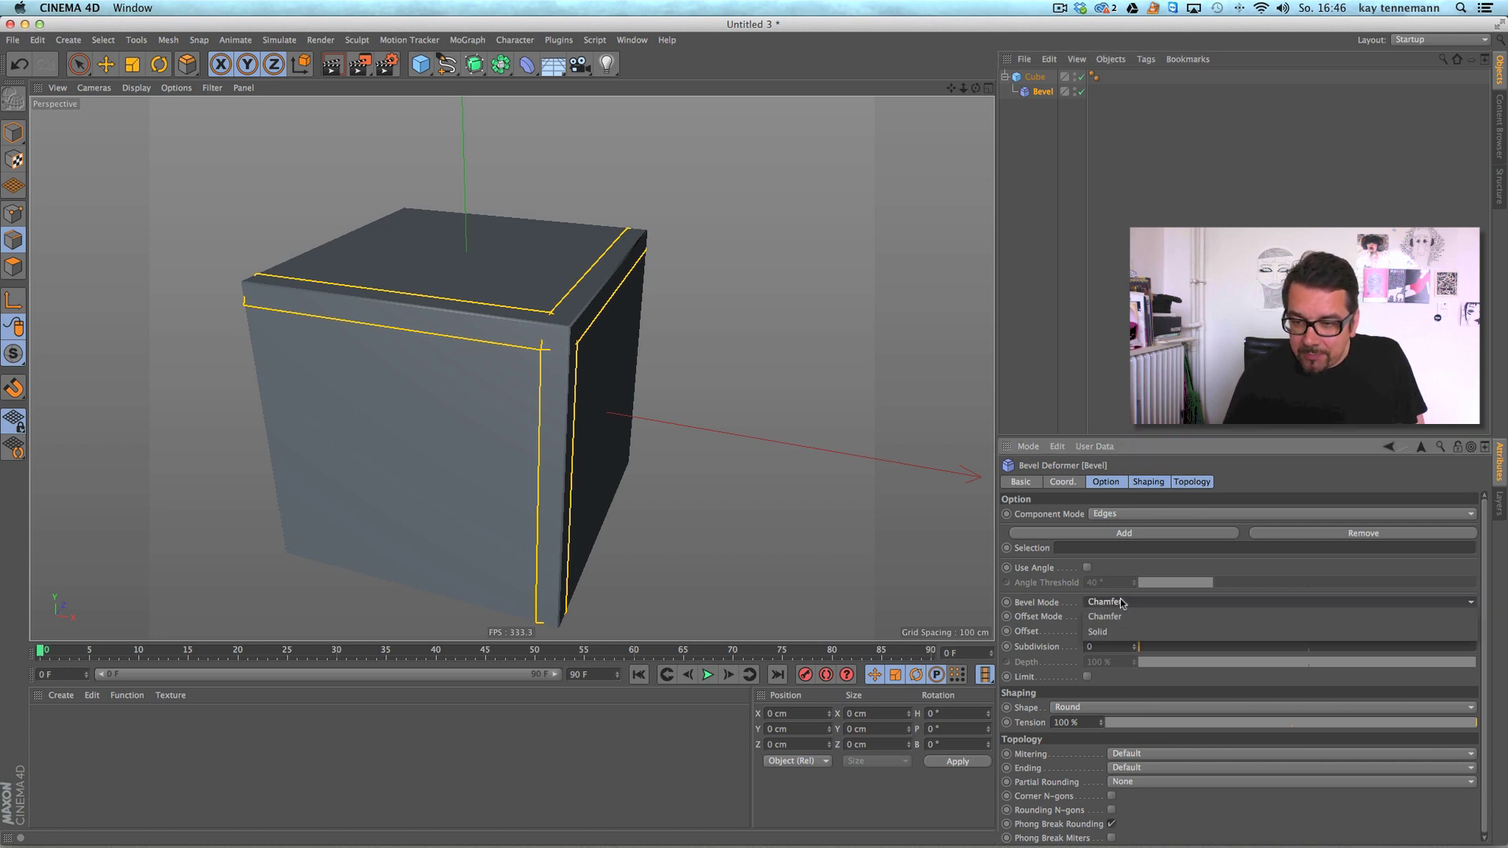
left_click(1098, 631)
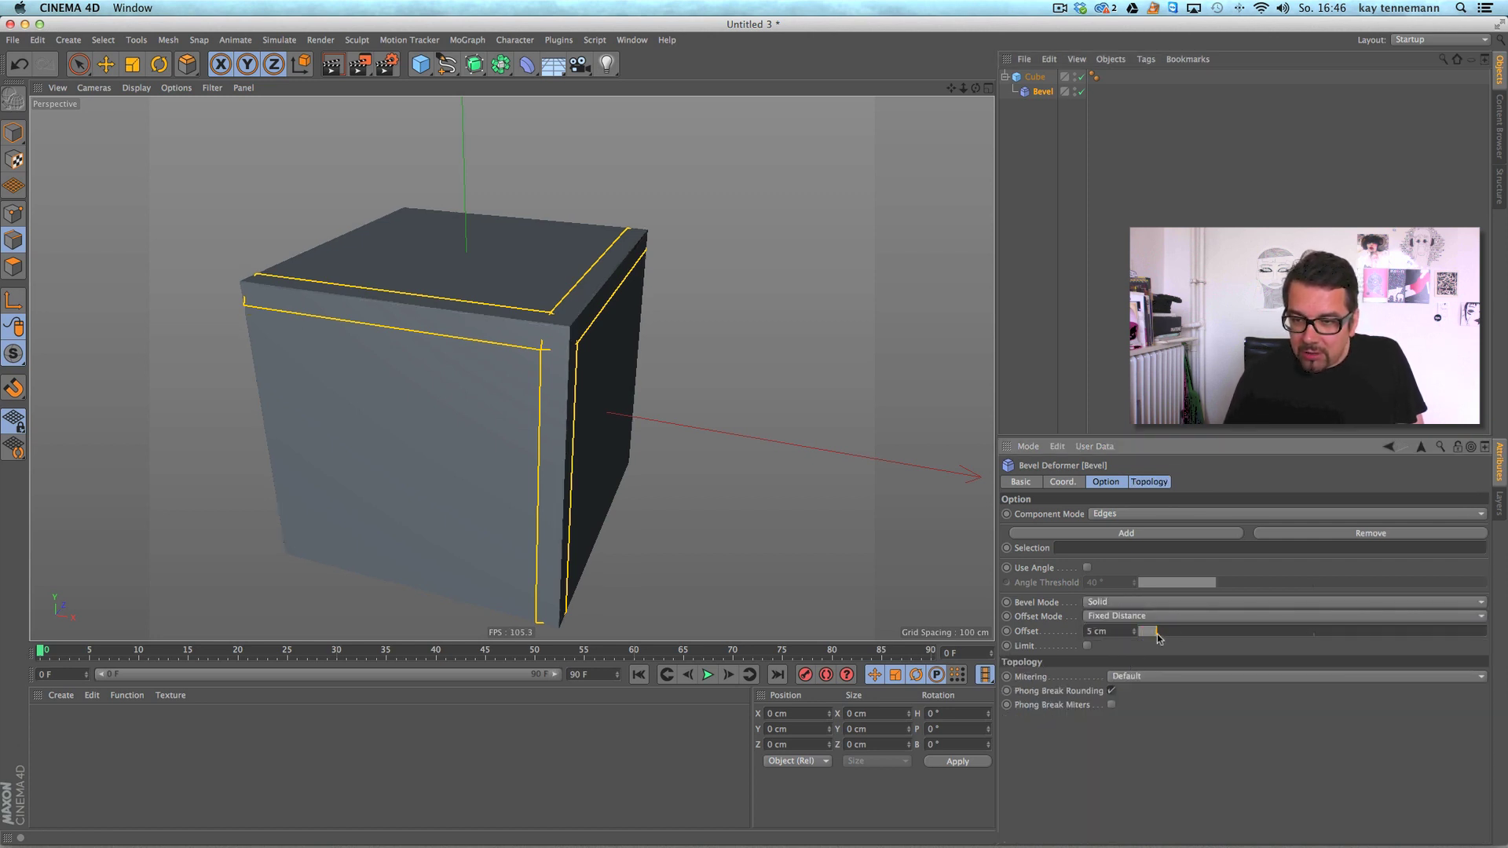
left_click(1125, 516)
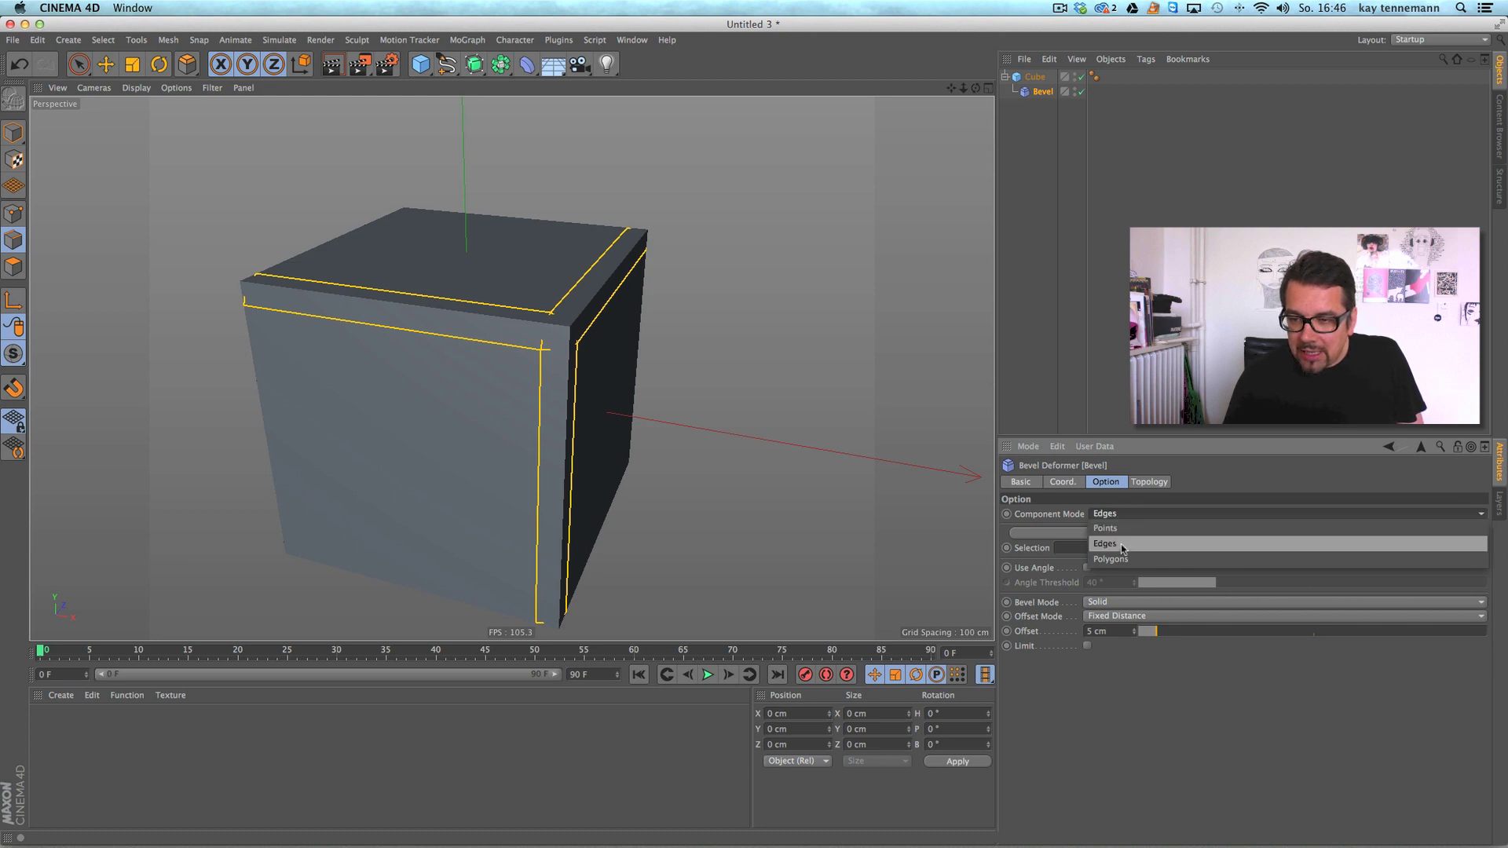
left_click(1123, 544)
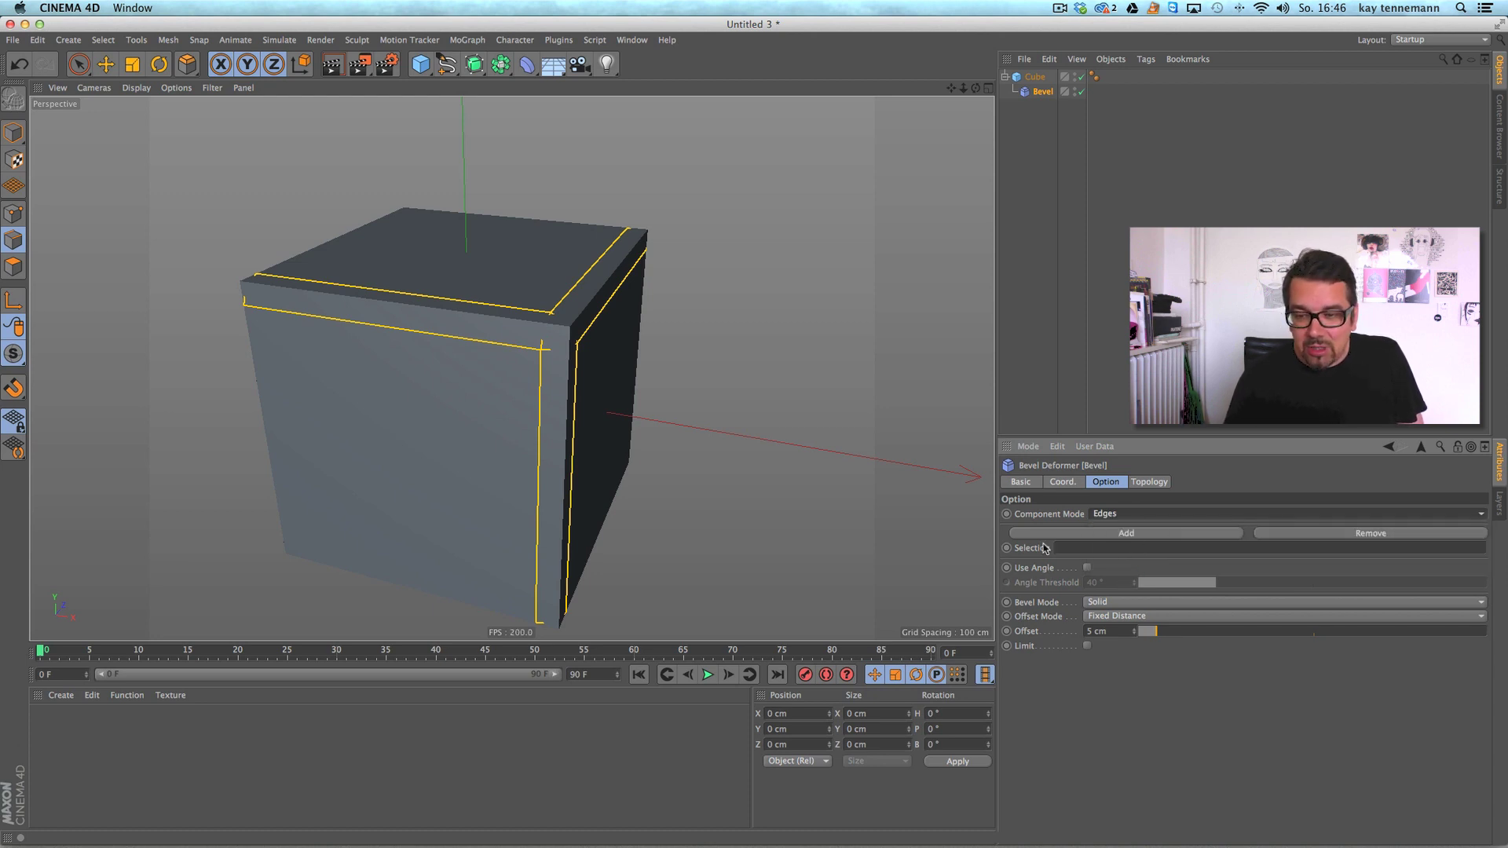
left_click(1115, 602)
left_click(1118, 615)
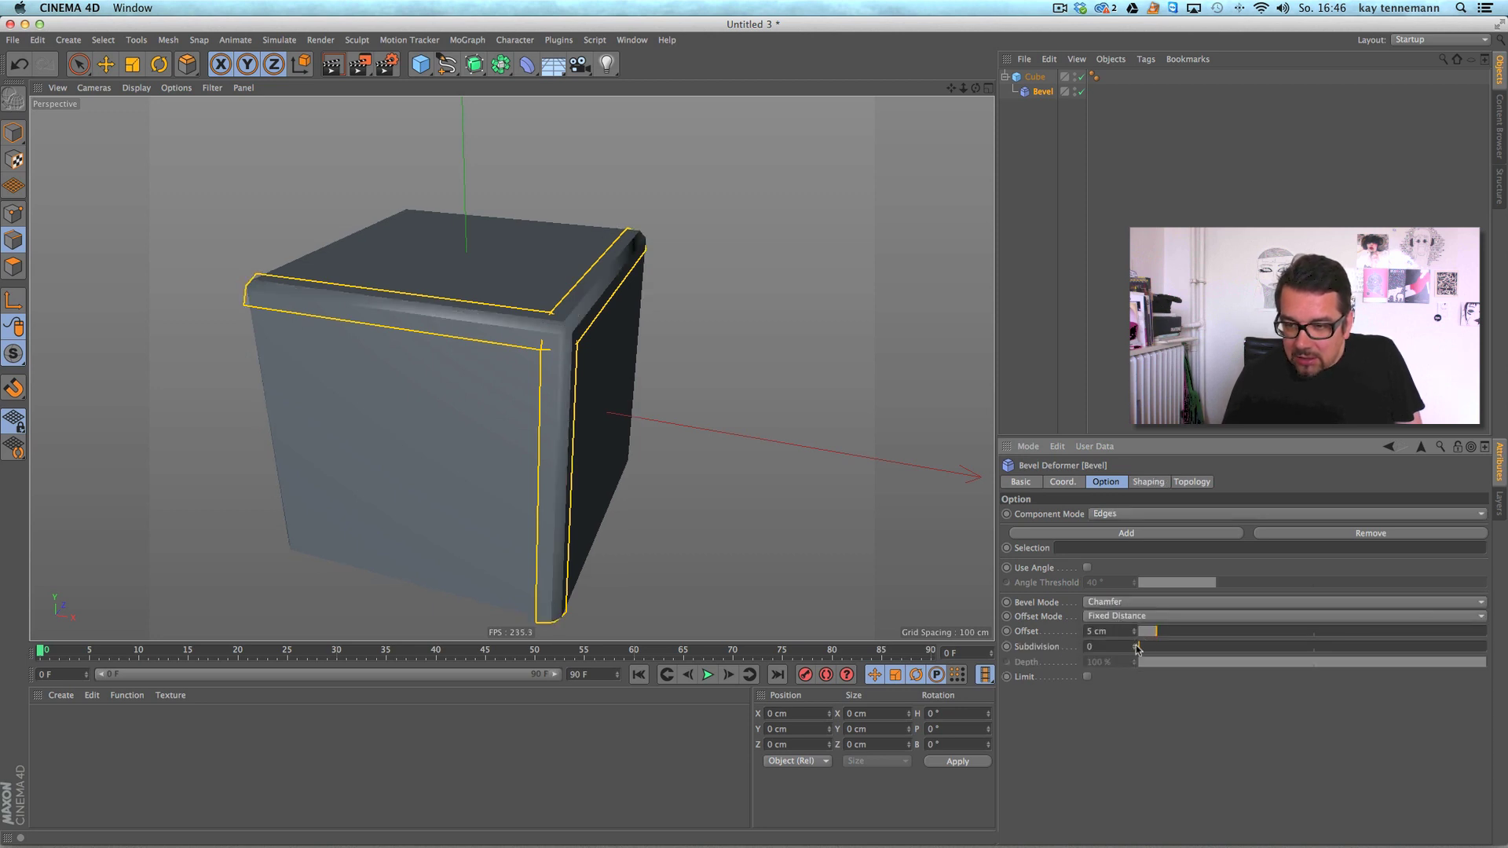
left_click_drag(1159, 648, 1183, 648)
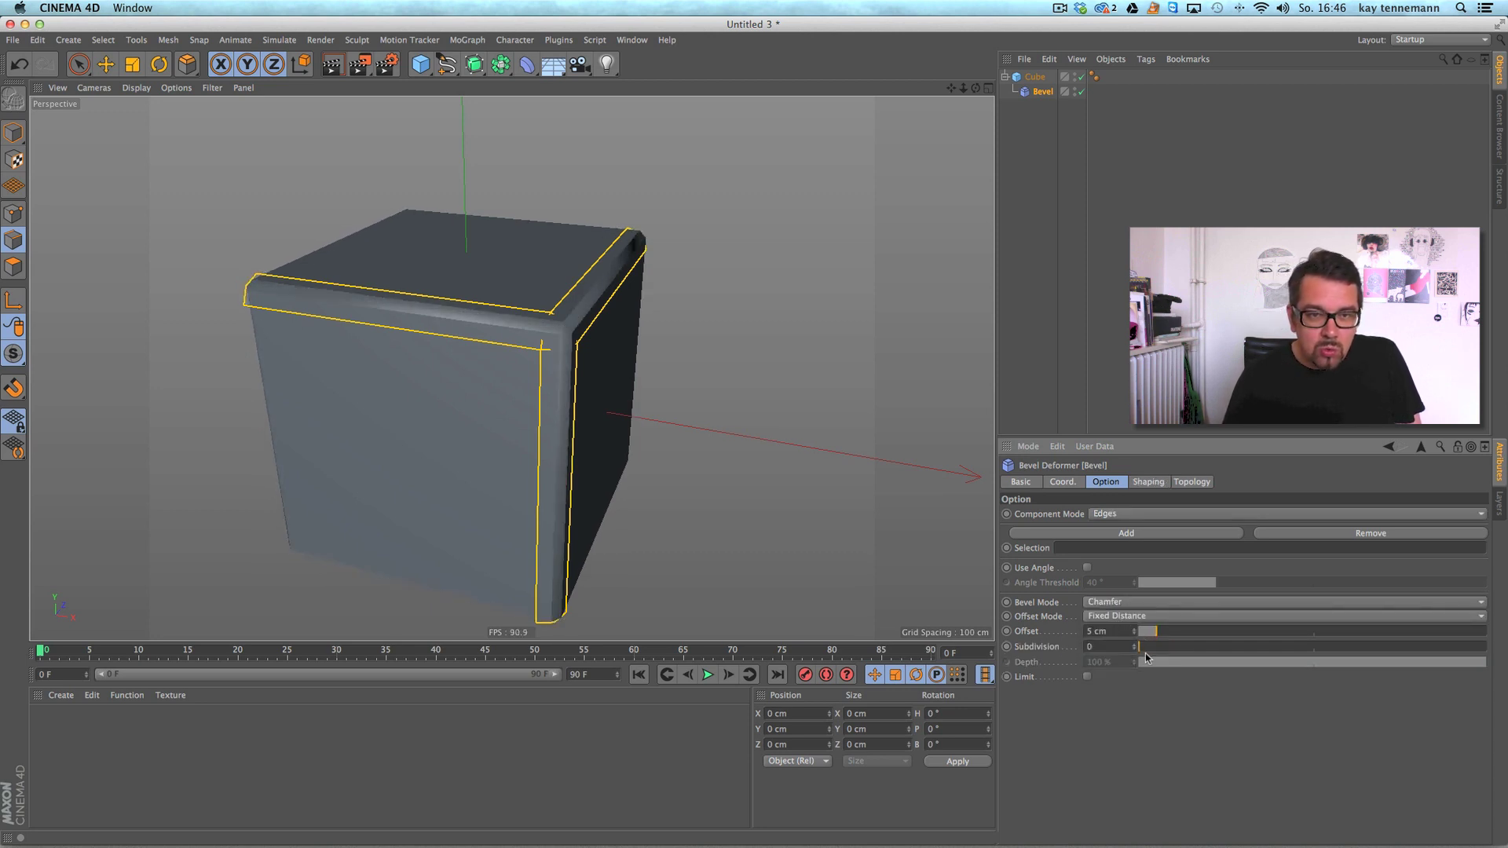
Toggle the Bevel deformer off and on to compare the rounded edges.
left_click_drag(595, 253, 542, 240, "alt")
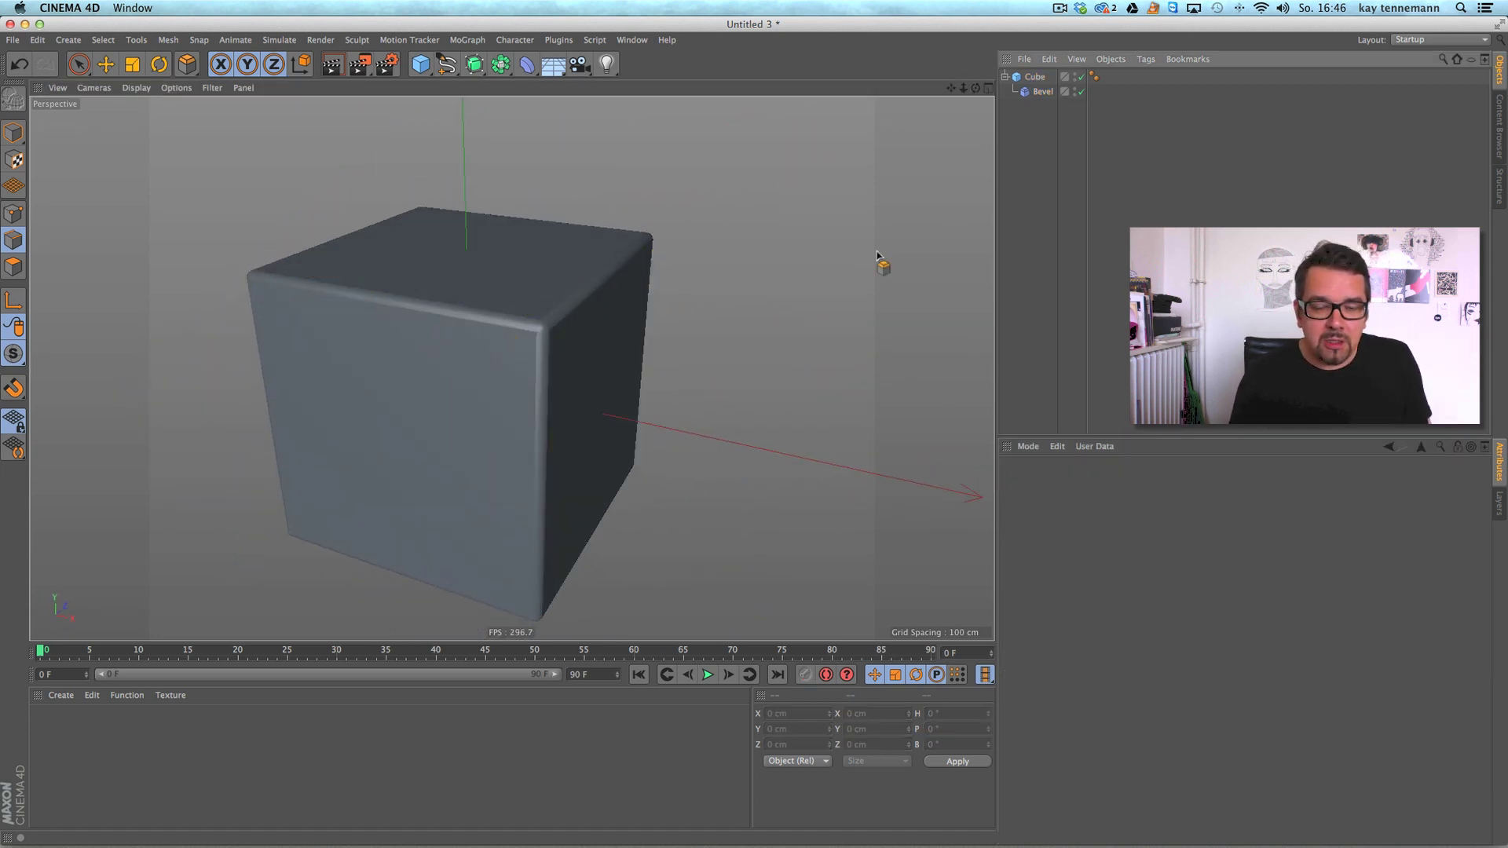
left_click_drag(964, 88, 988, 92)
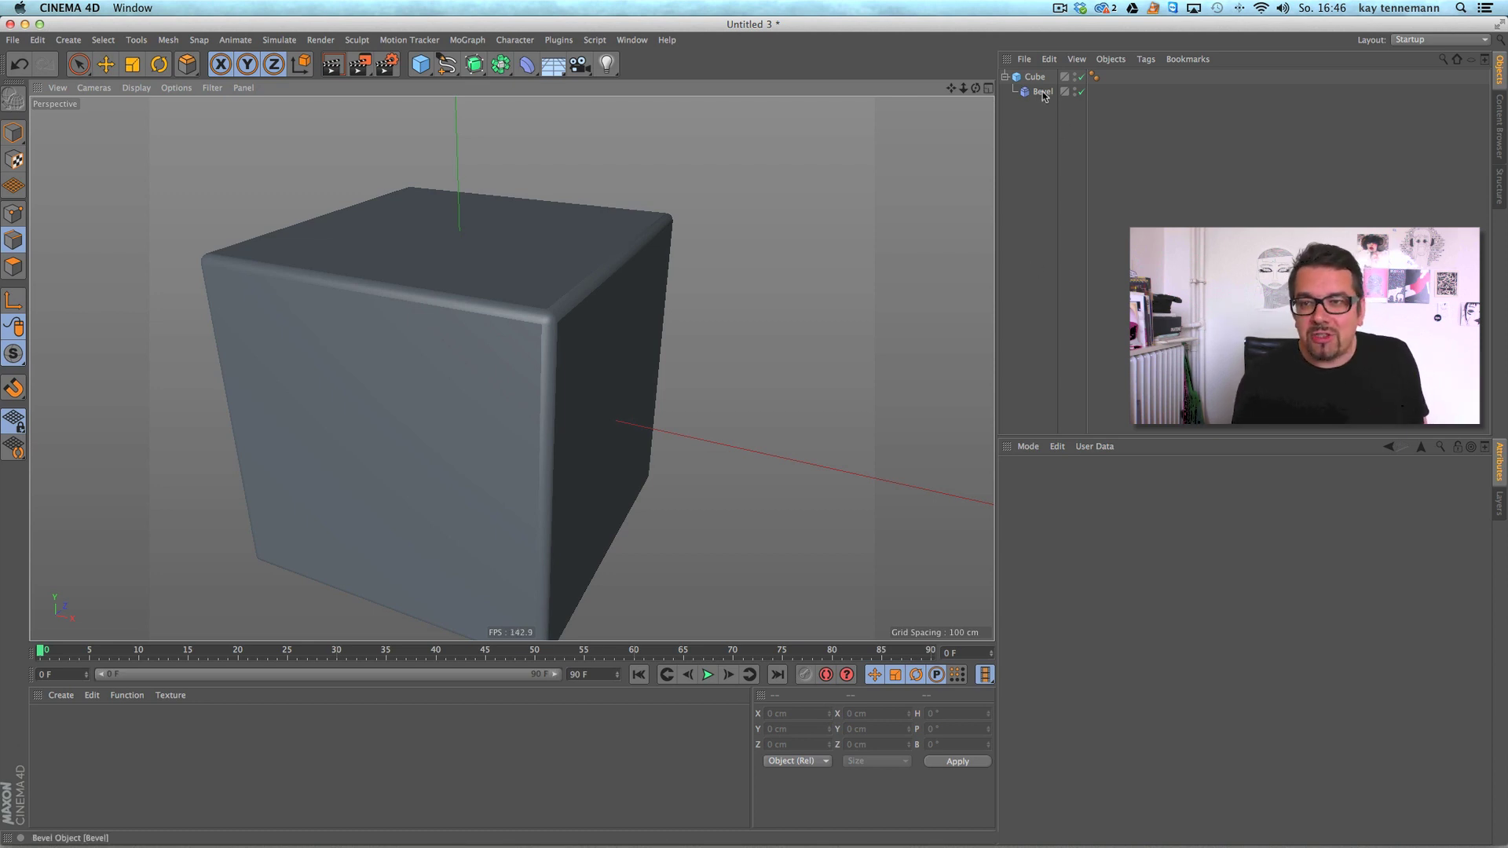
left_click(1082, 91)
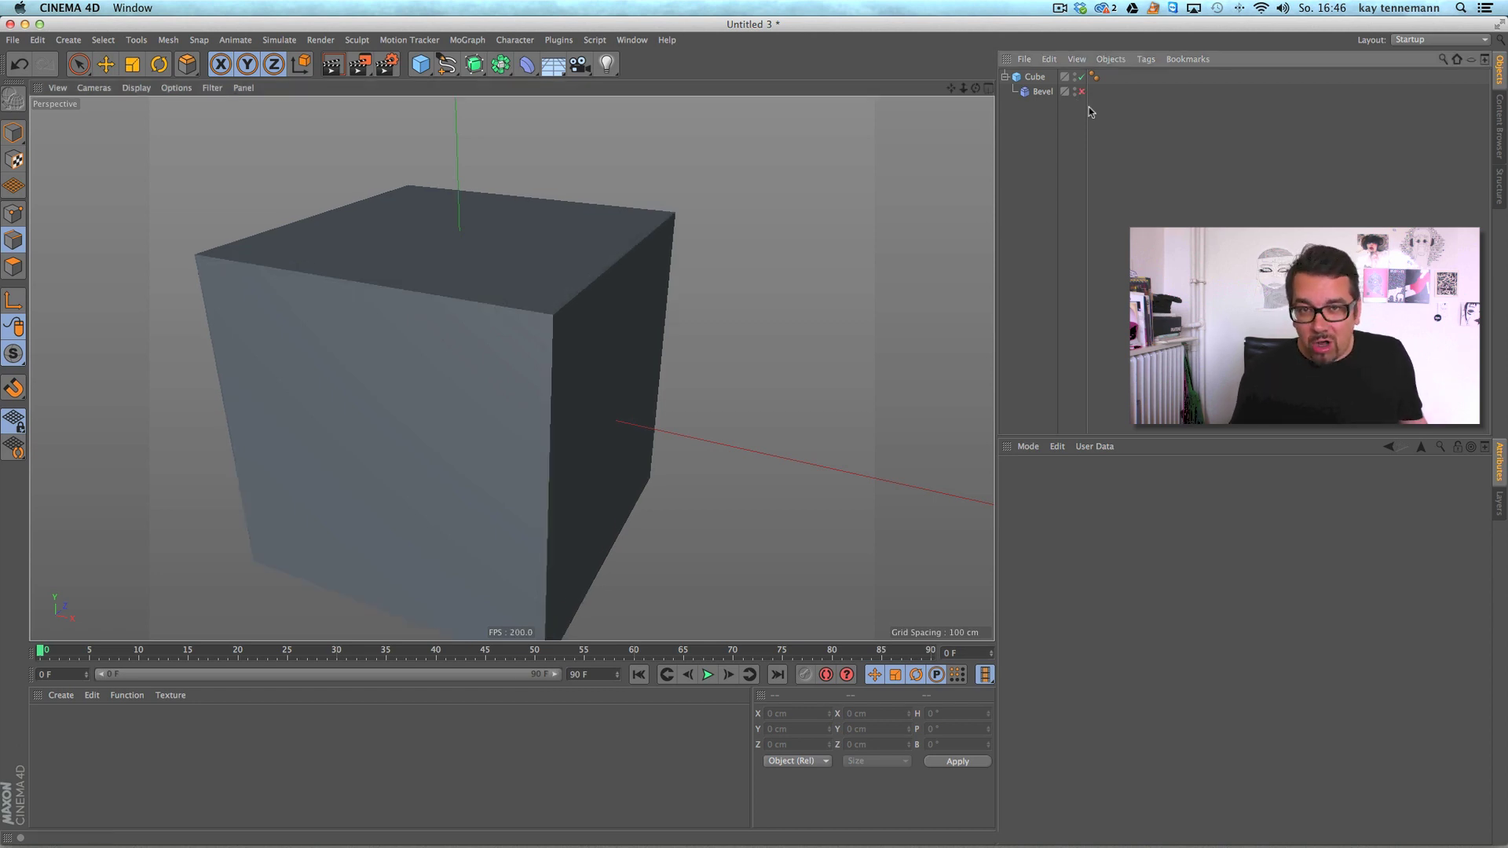
left_click(1081, 91)
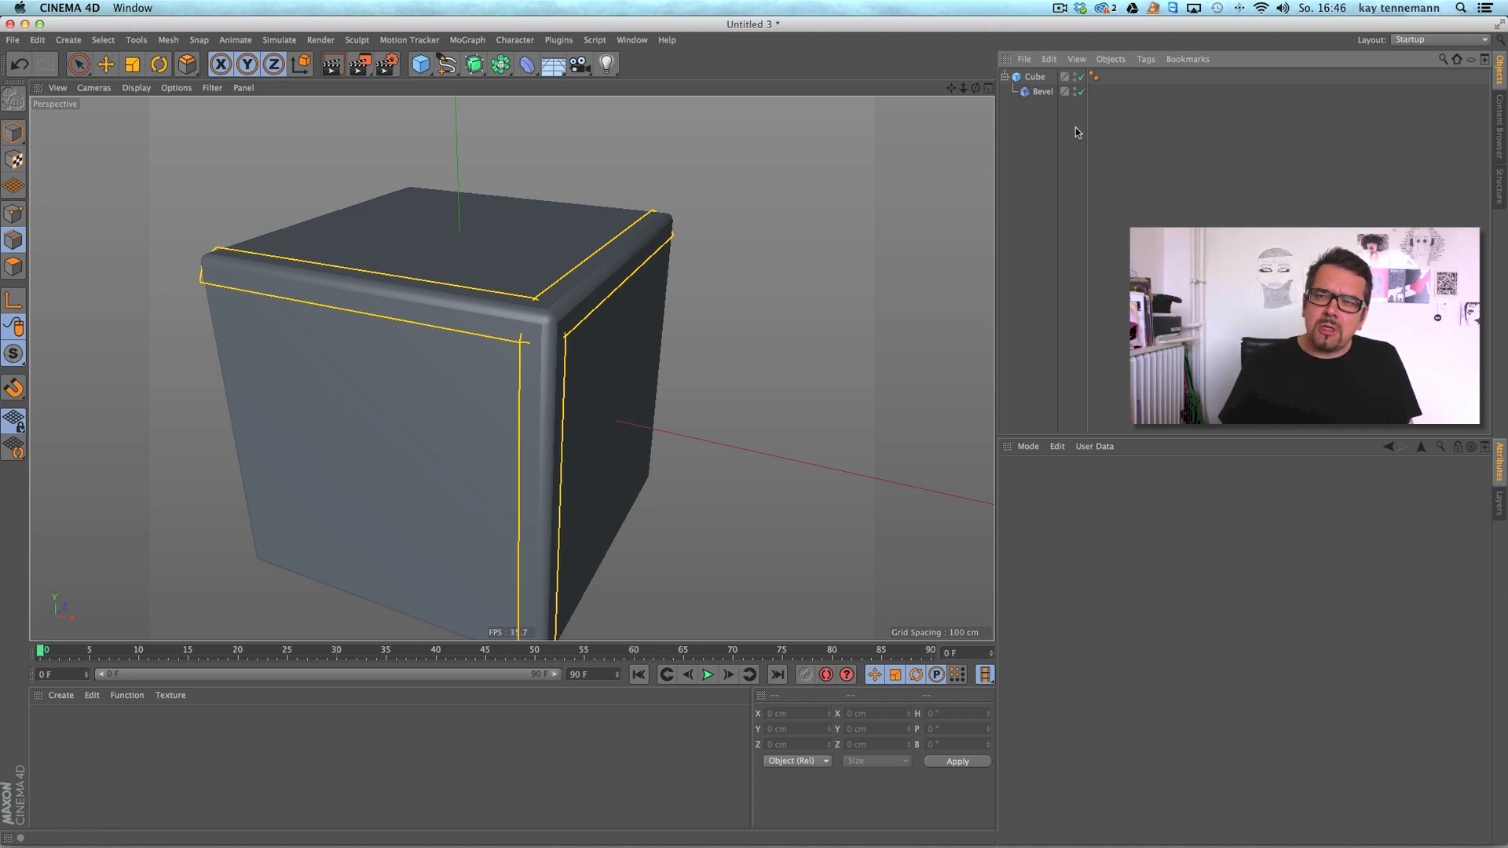
left_click(1107, 12)
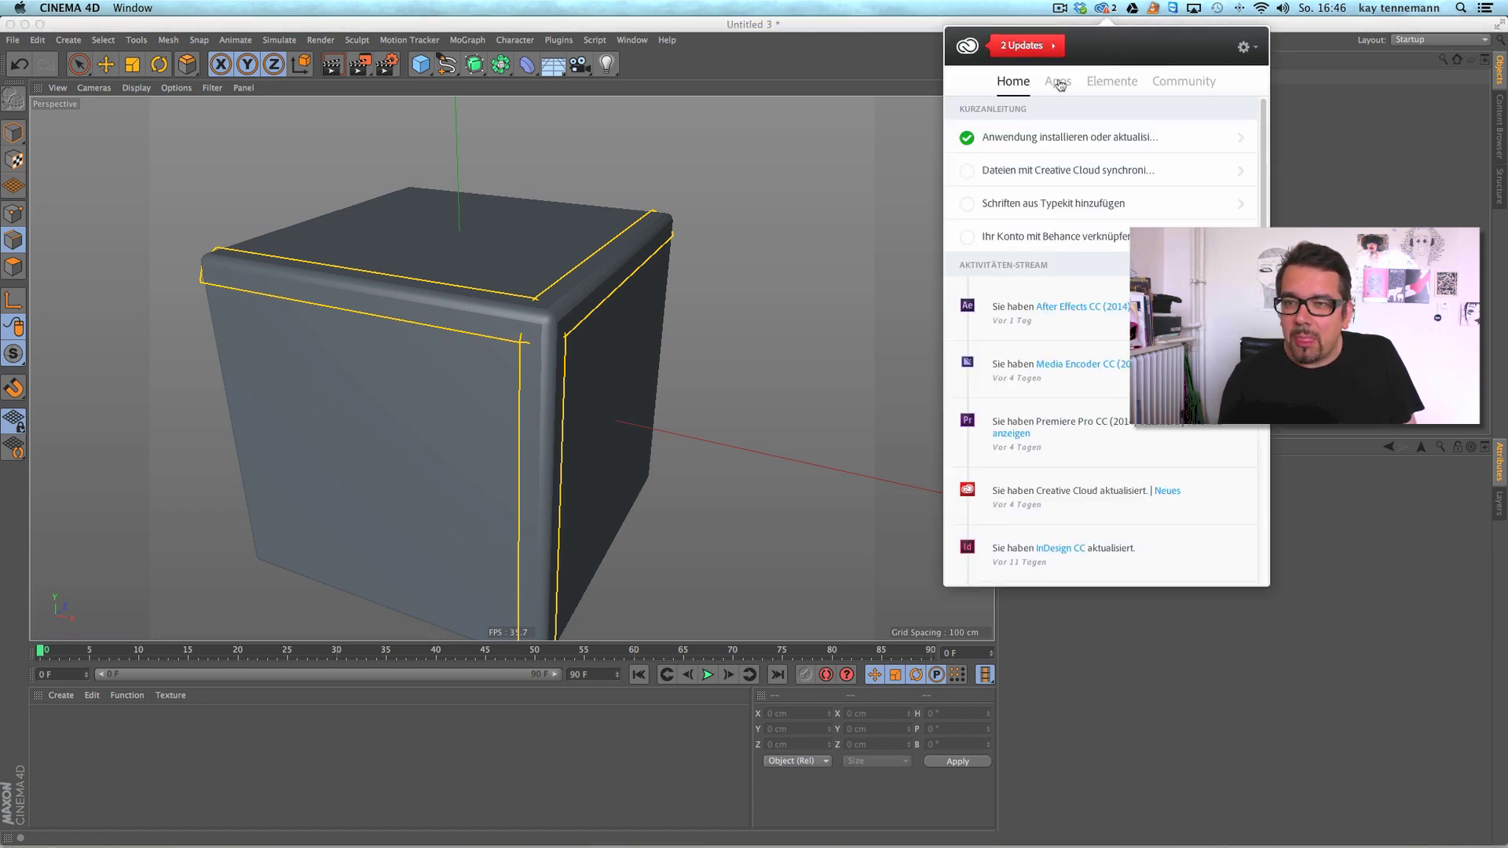
left_click(1058, 83)
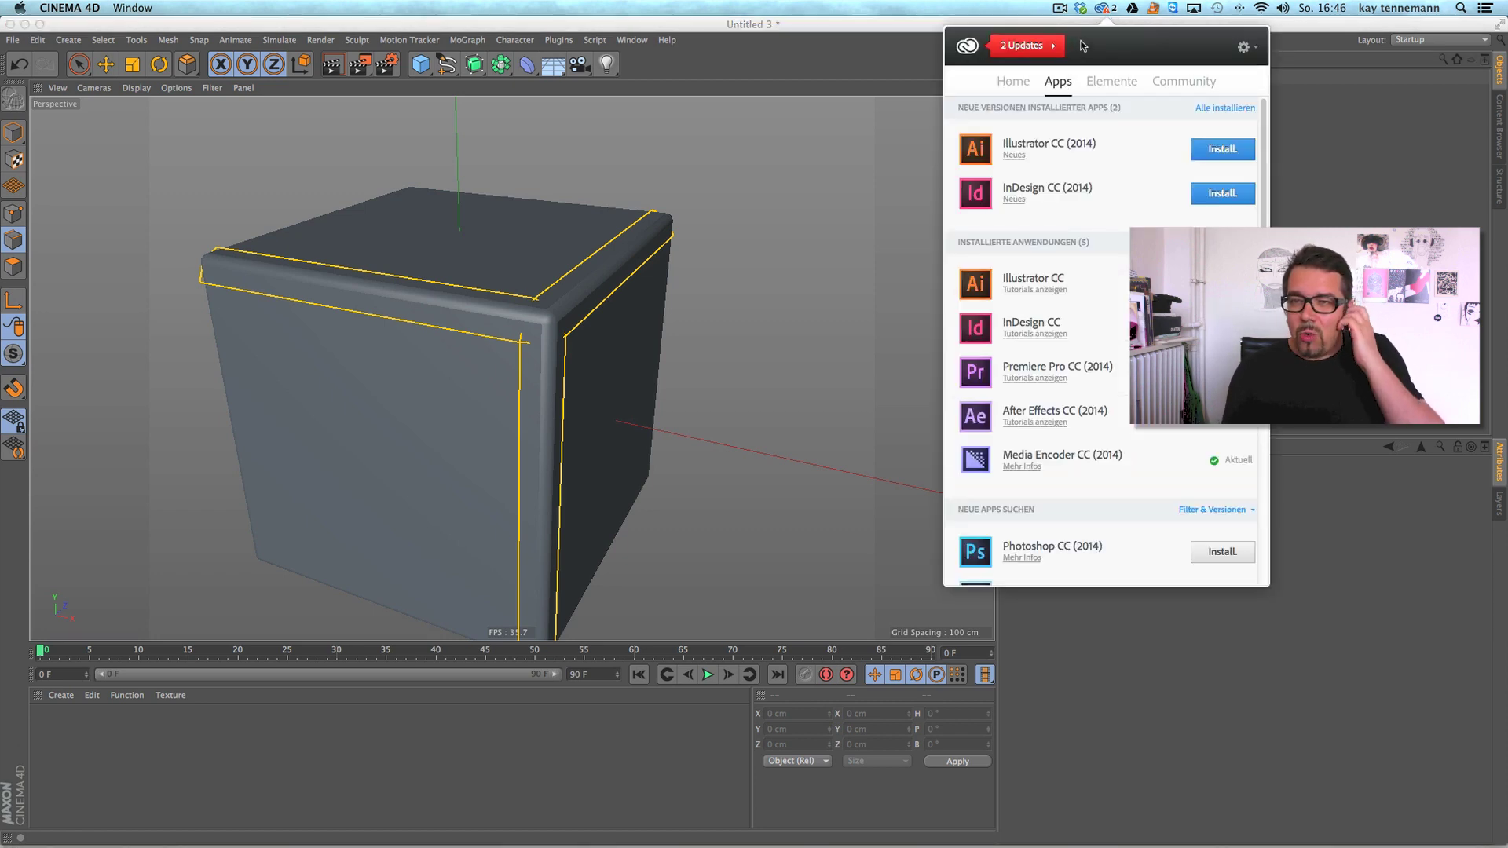
left_click(1104, 9)
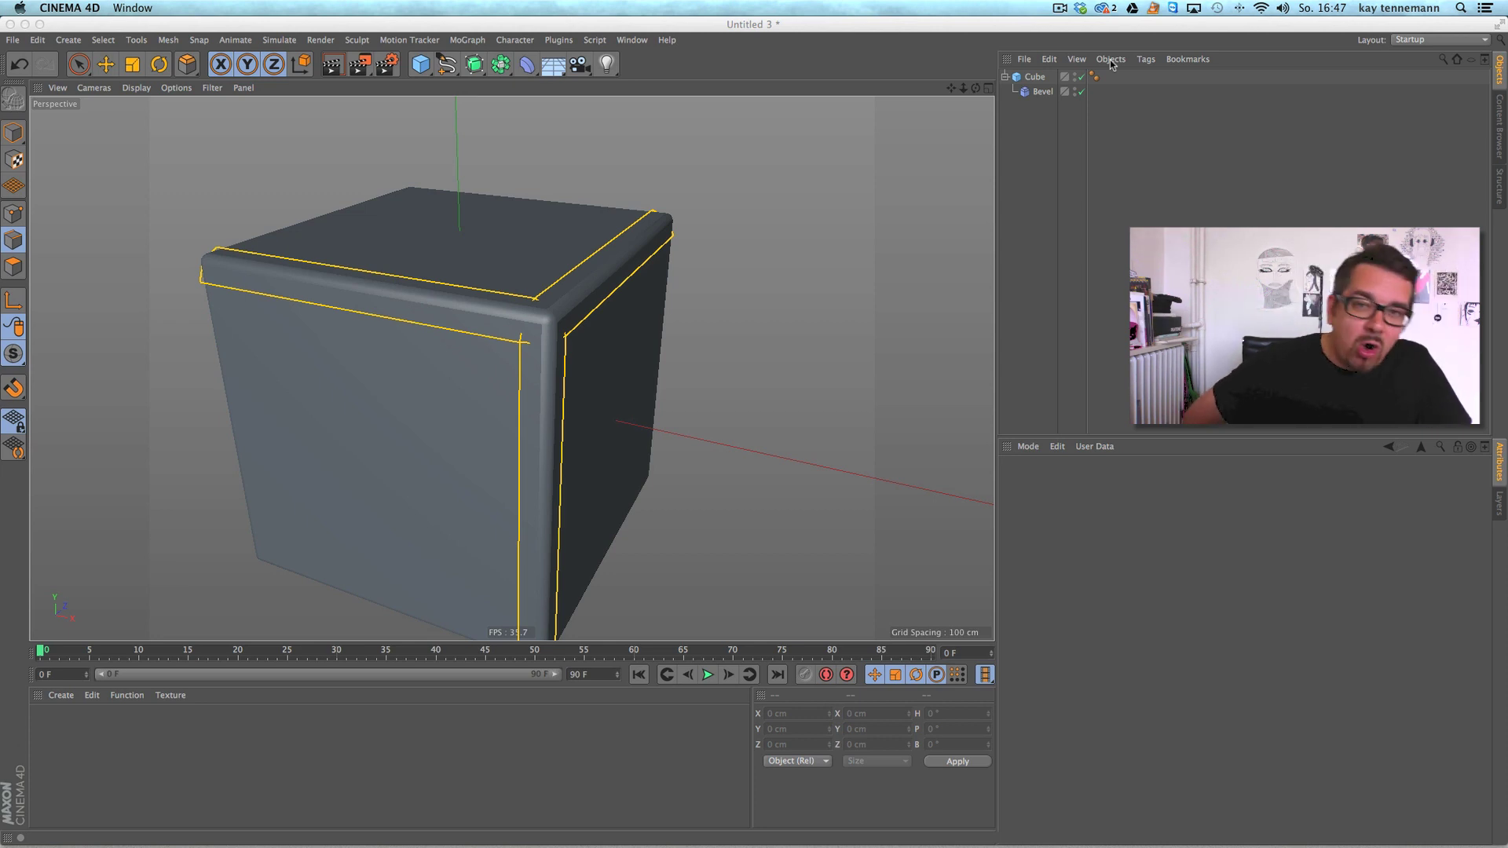
Delete the Bevel deformer and set the Cube's segments to 10.
left_click(1043, 92)
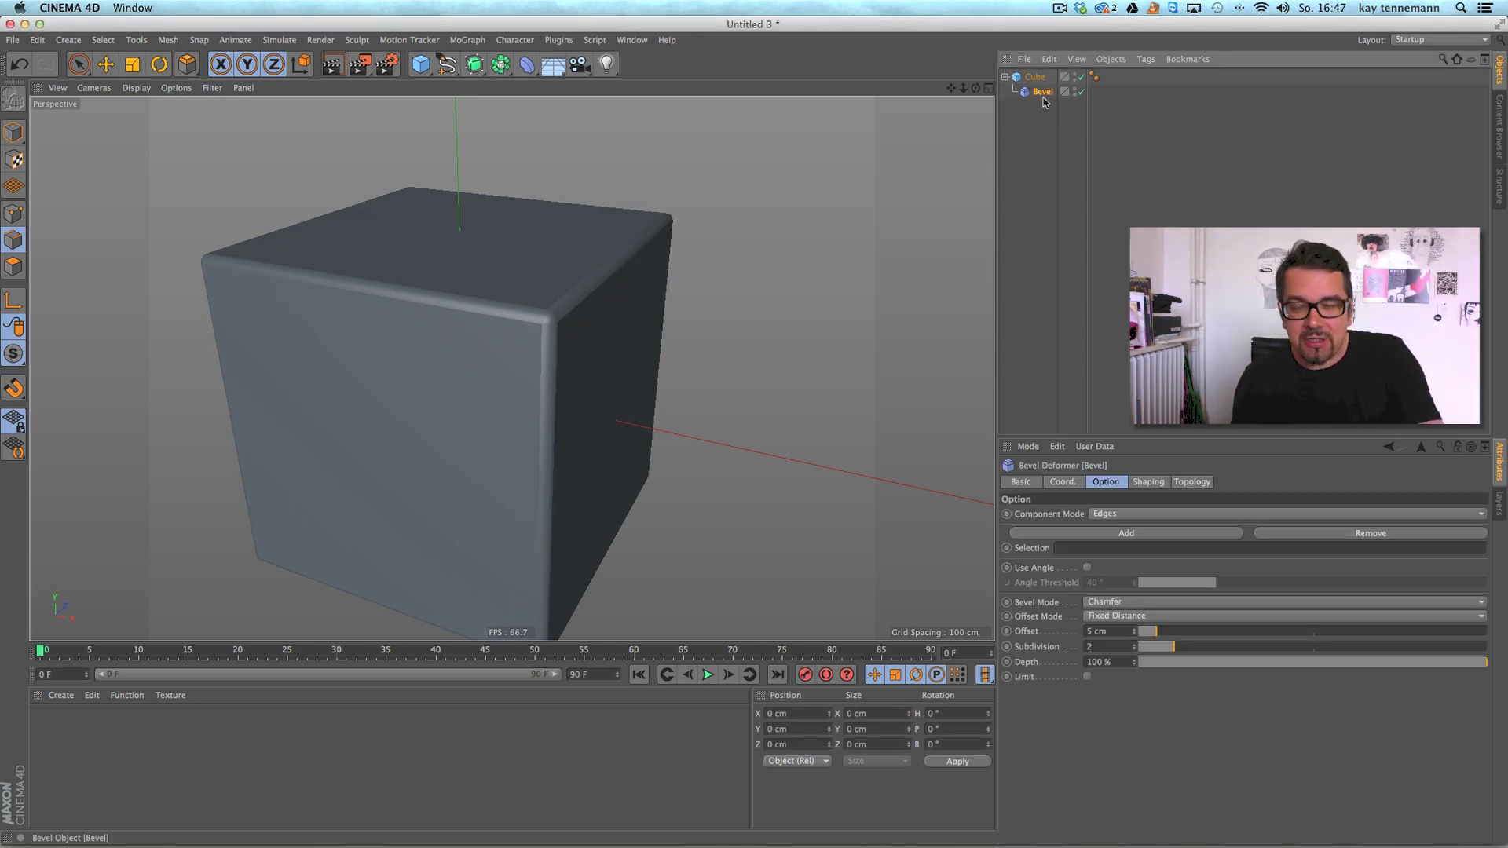
key("Delete")
left_click(1035, 77)
scroll(612, 314, "down", 5)
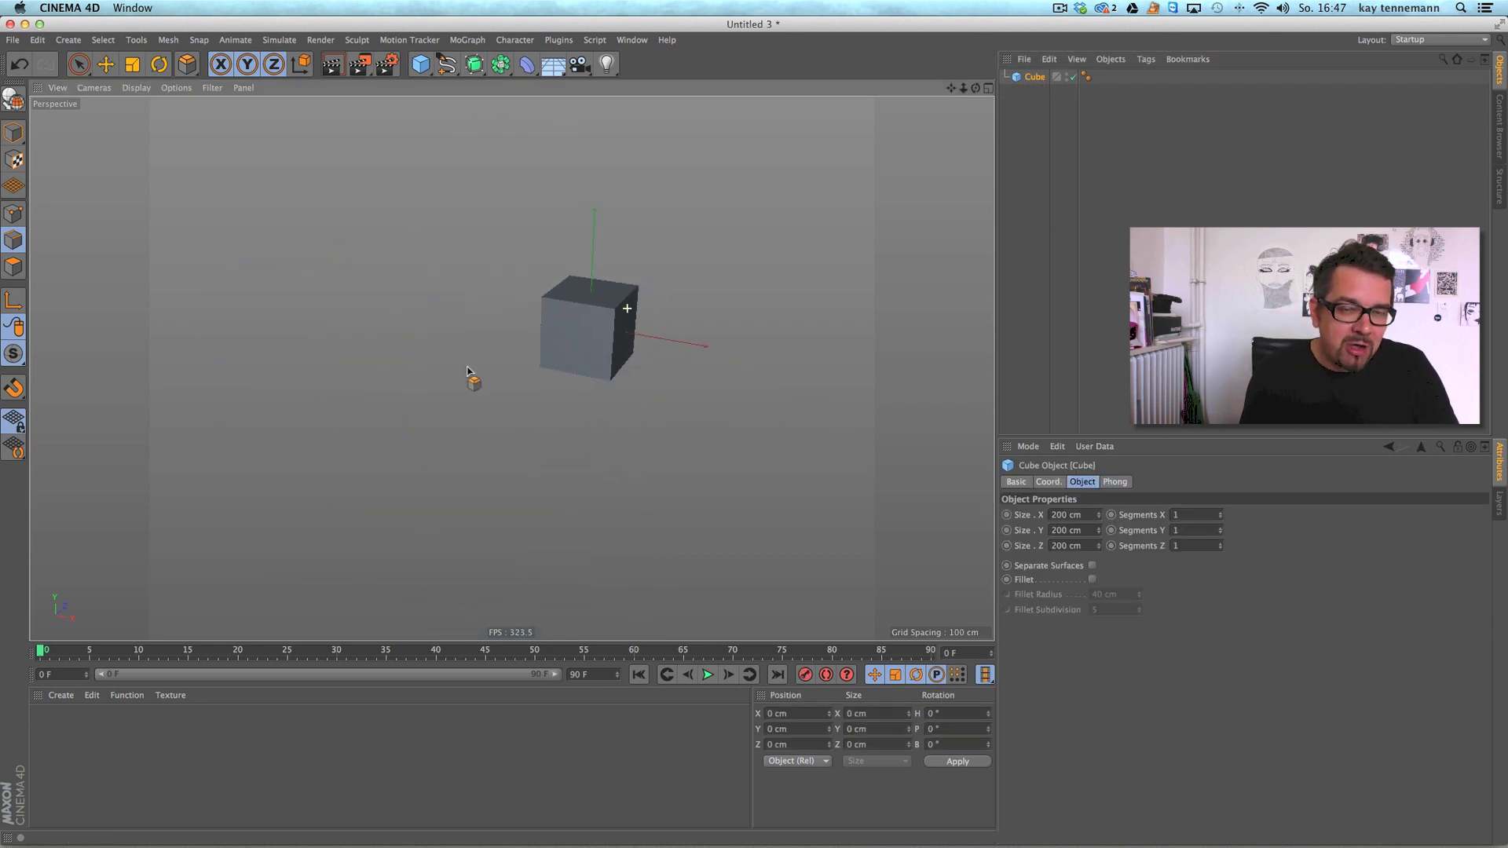
scroll(503, 346, "up", 5)
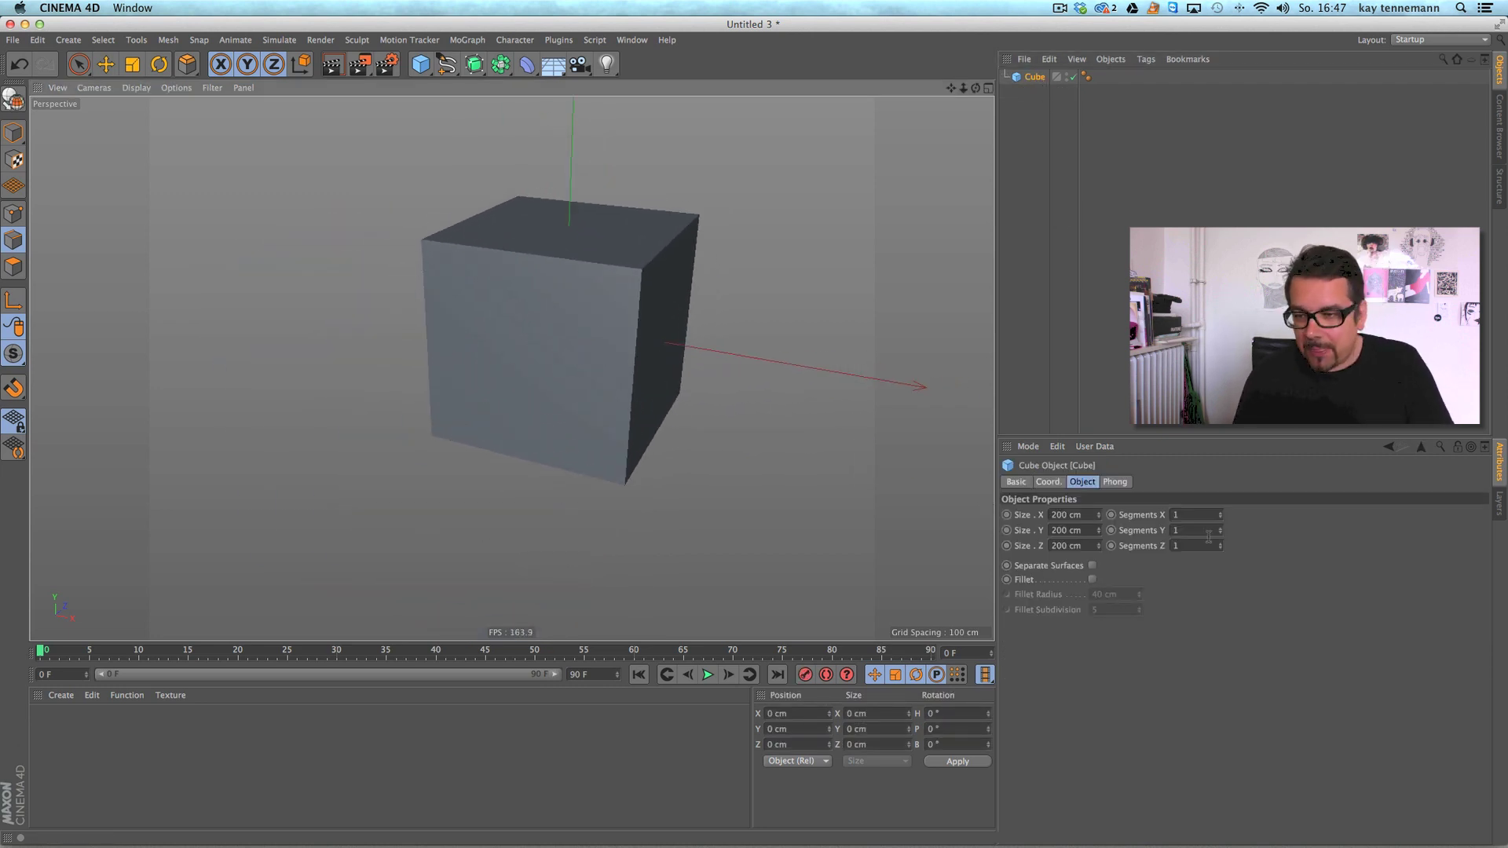
left_click(1192, 515)
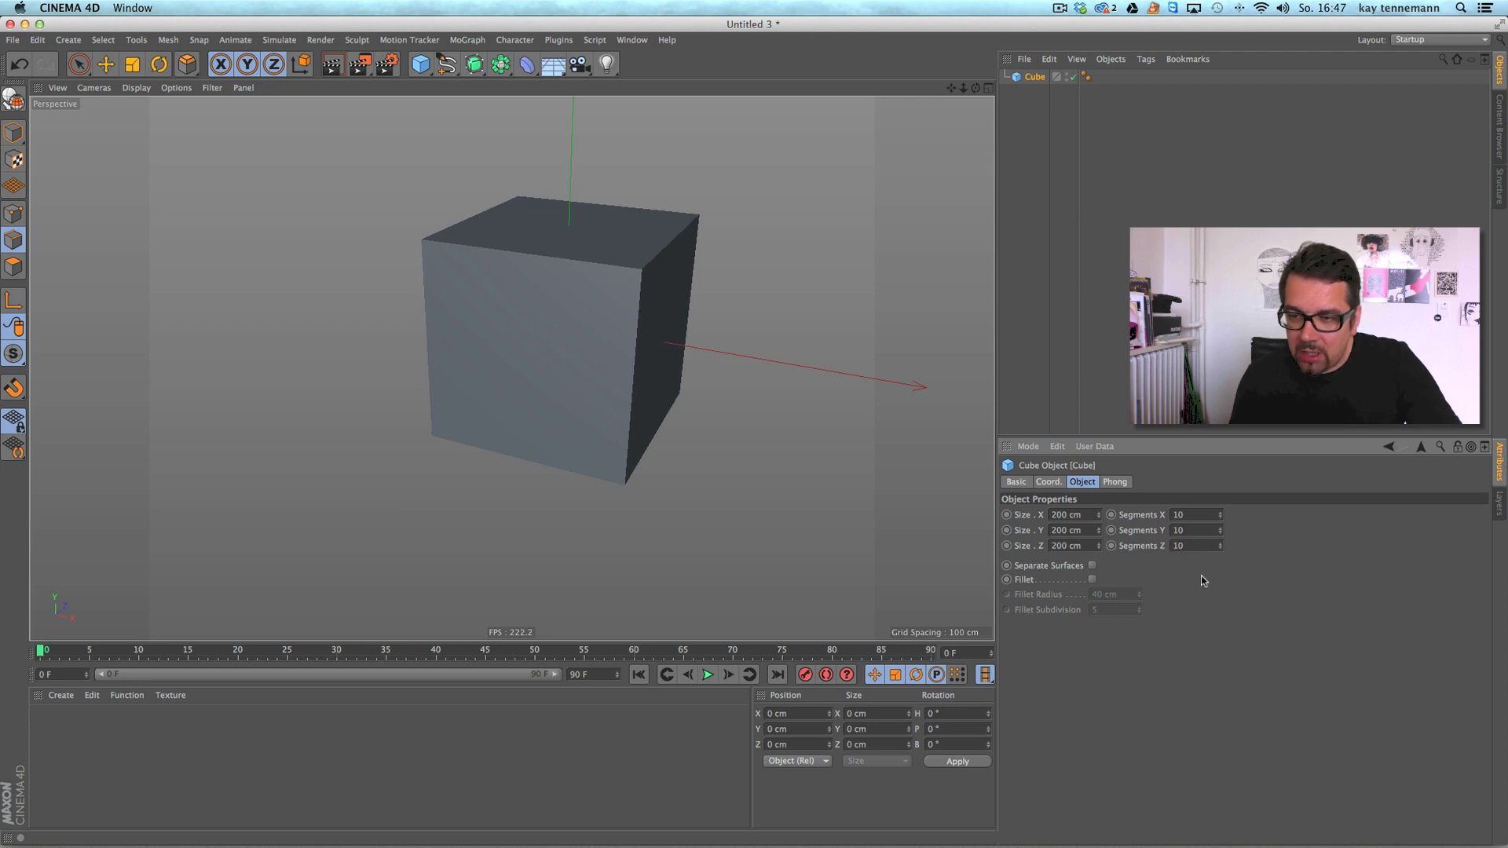
Add a Twist deformer with a 121° angle and make it a child of Cube.
left_click(527, 65)
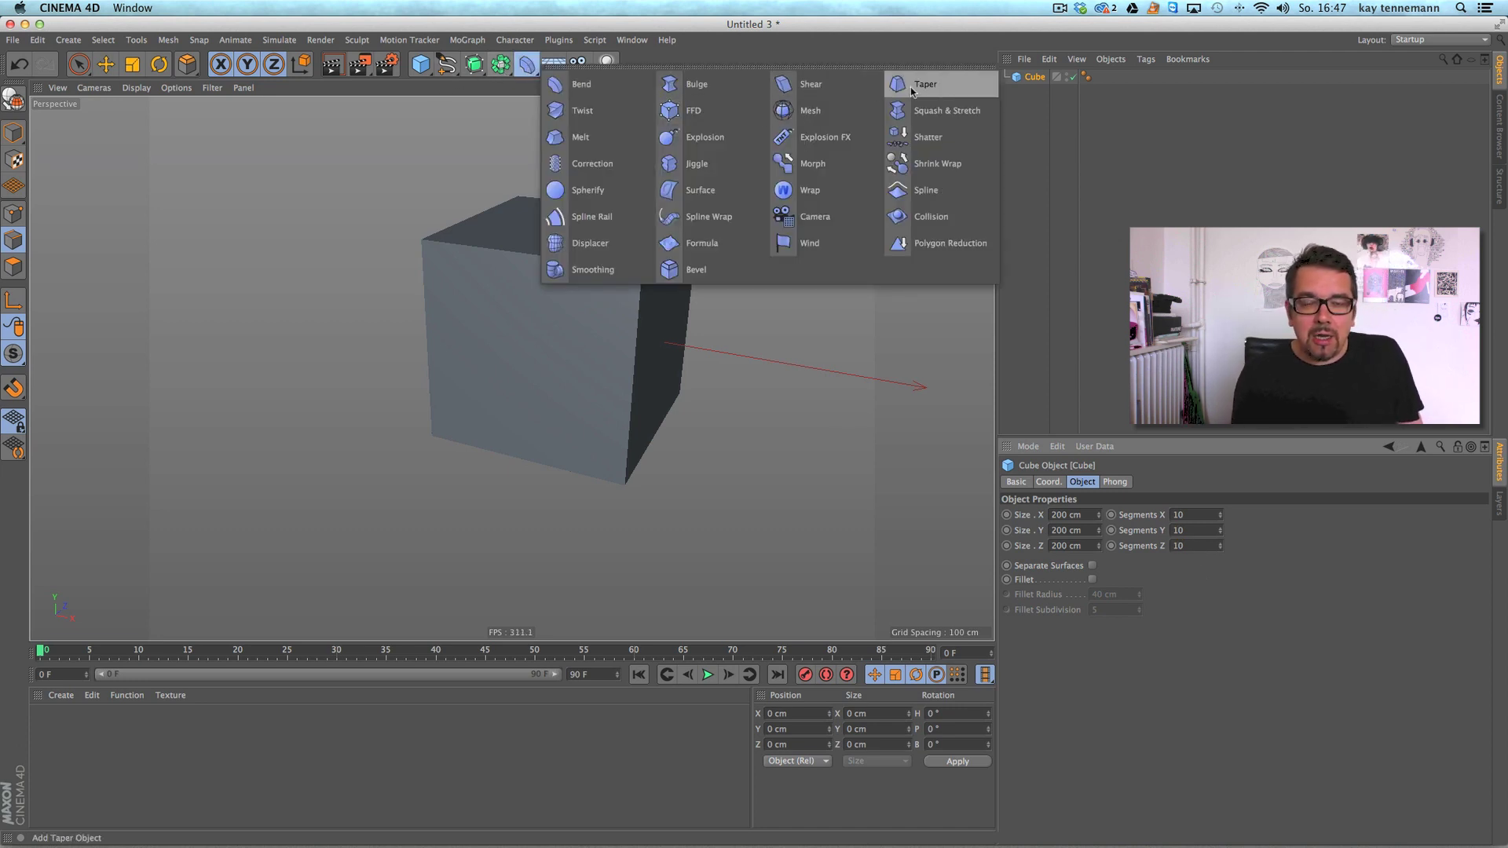
left_click(616, 112)
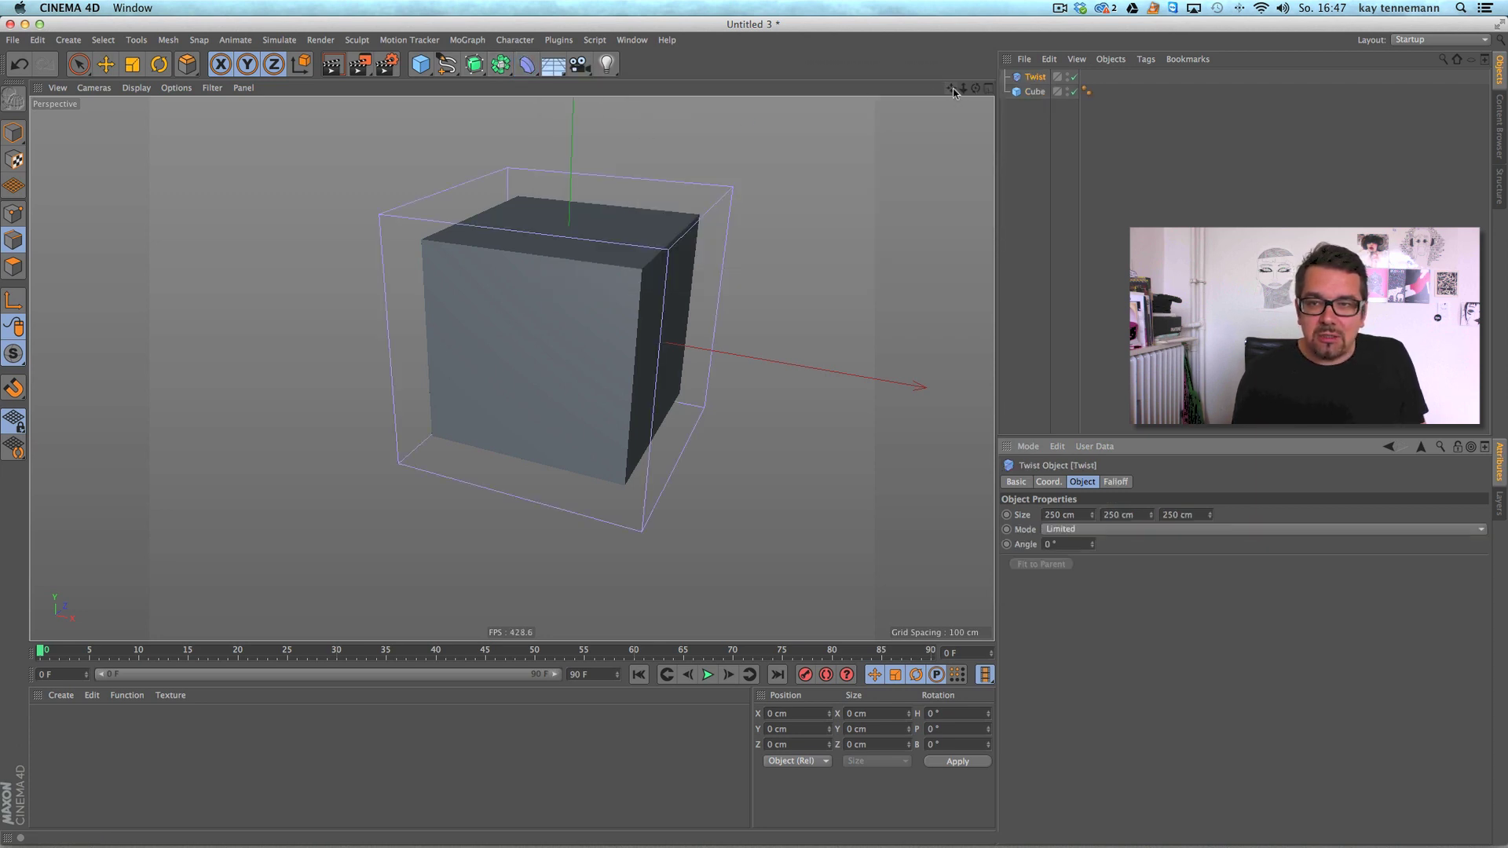
left_click_drag(973, 117, 1029, 162)
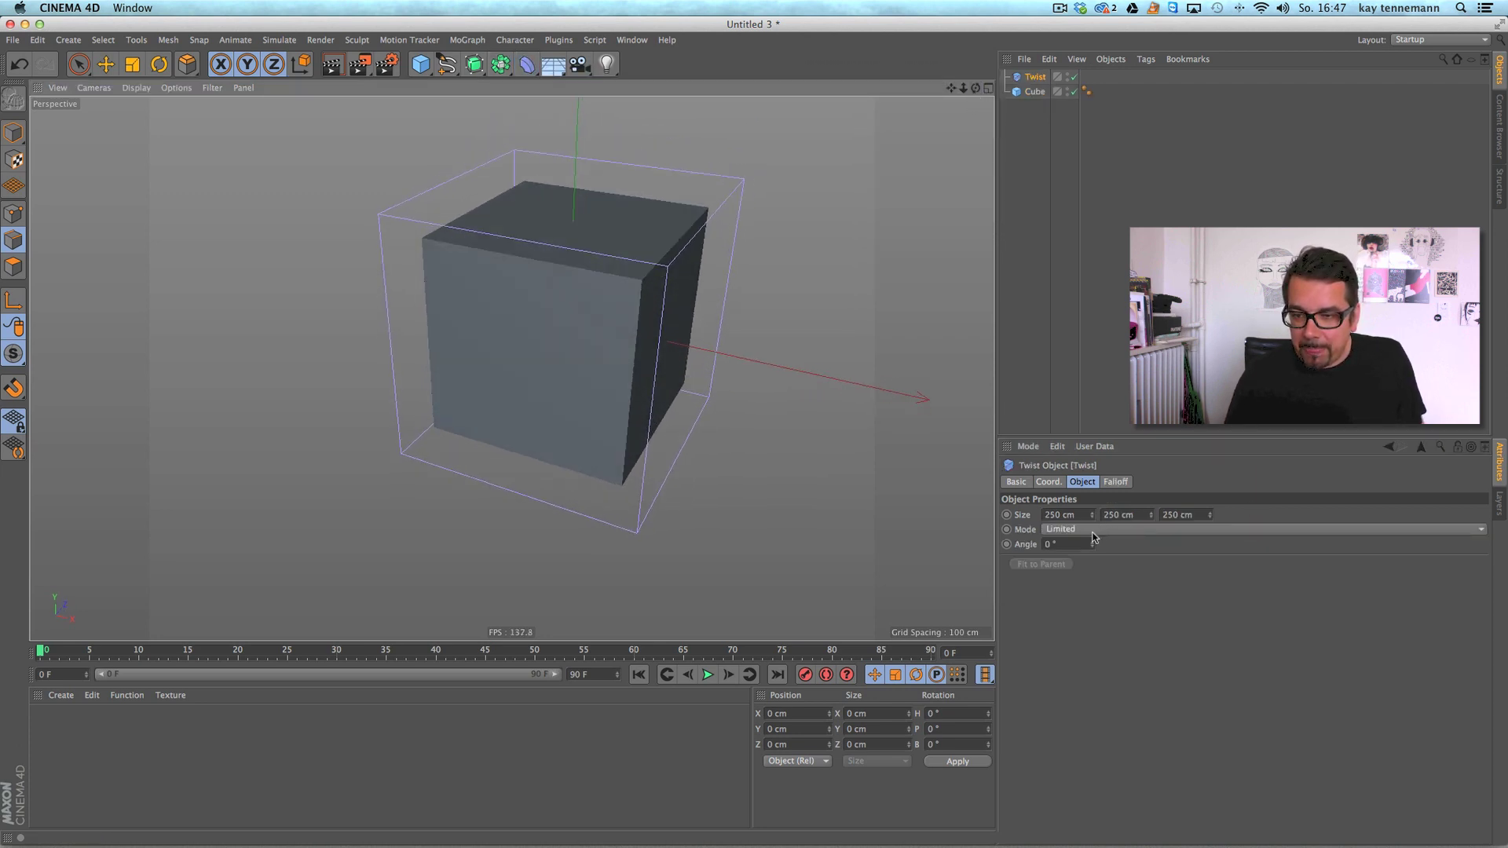
left_click_drag(1091, 545, 1076, 314)
left_click_drag(1040, 92, 1041, 92)
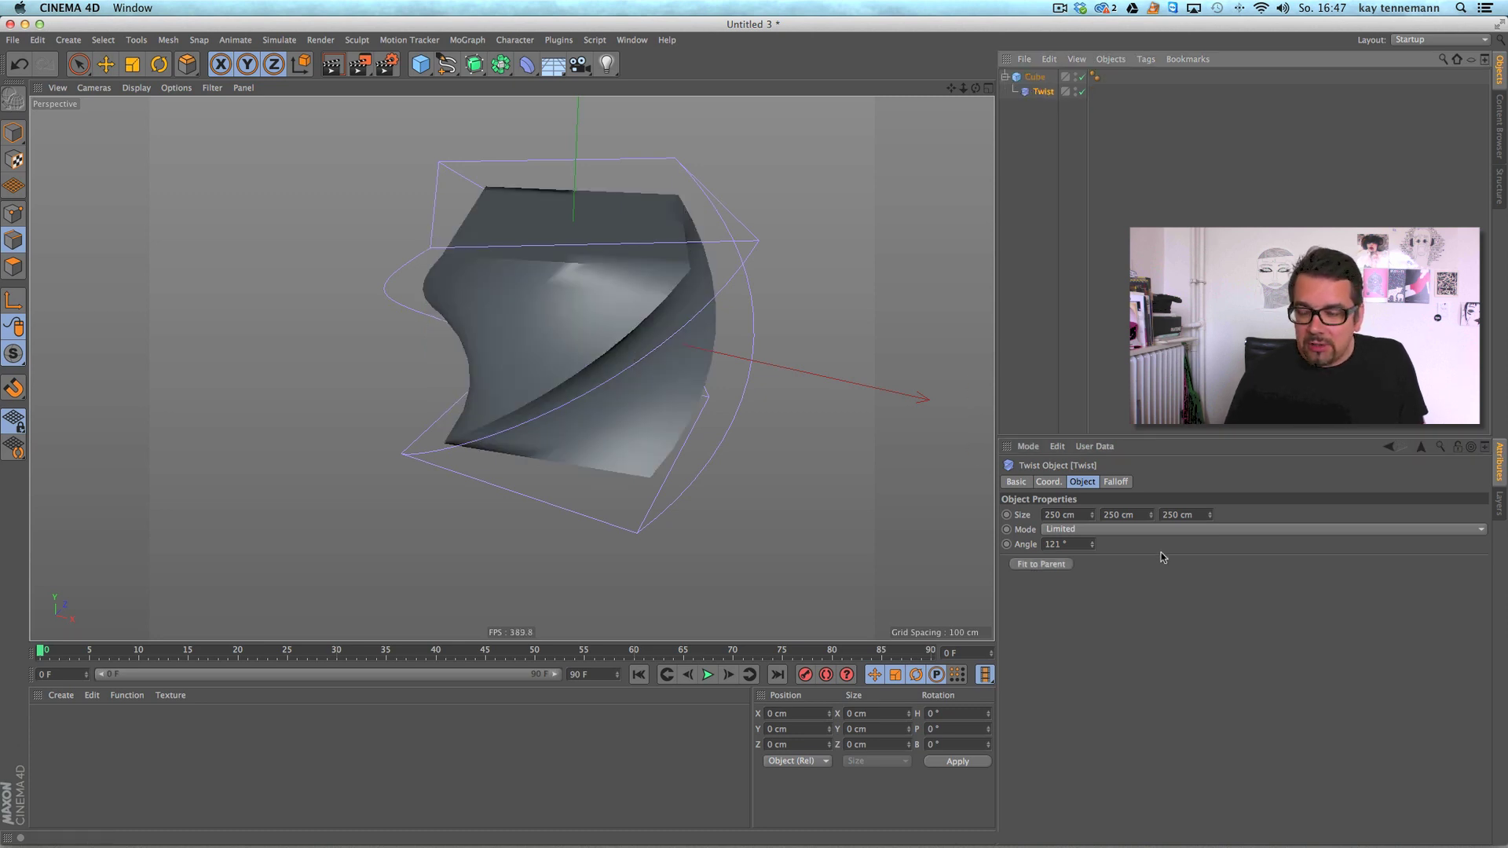
Set the Twist falloff shape to Box and shrink the falloff box's scale.
left_click(1104, 484)
left_click(1073, 513)
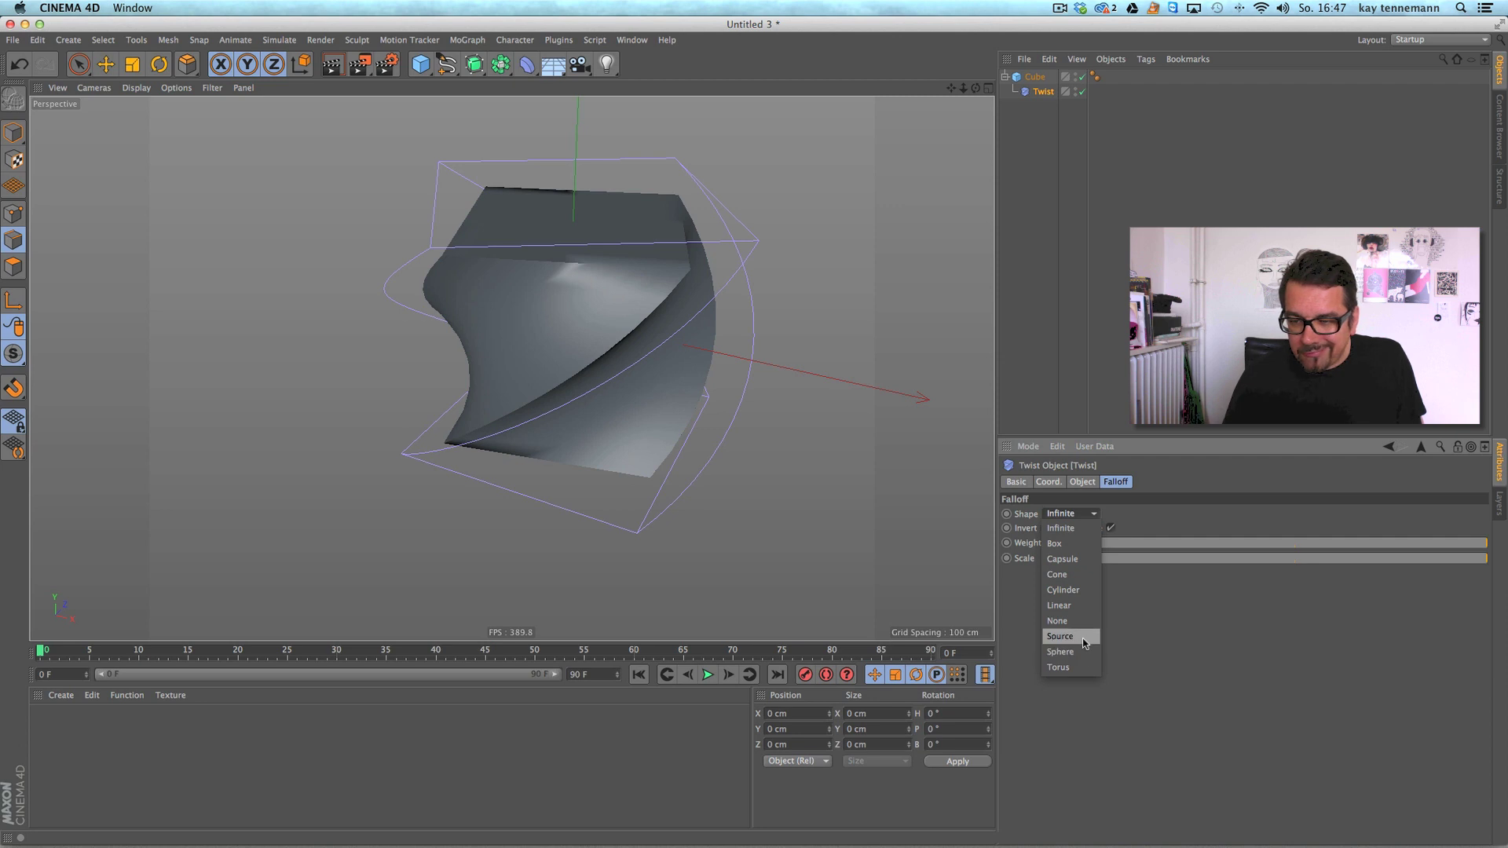
left_click(1062, 542)
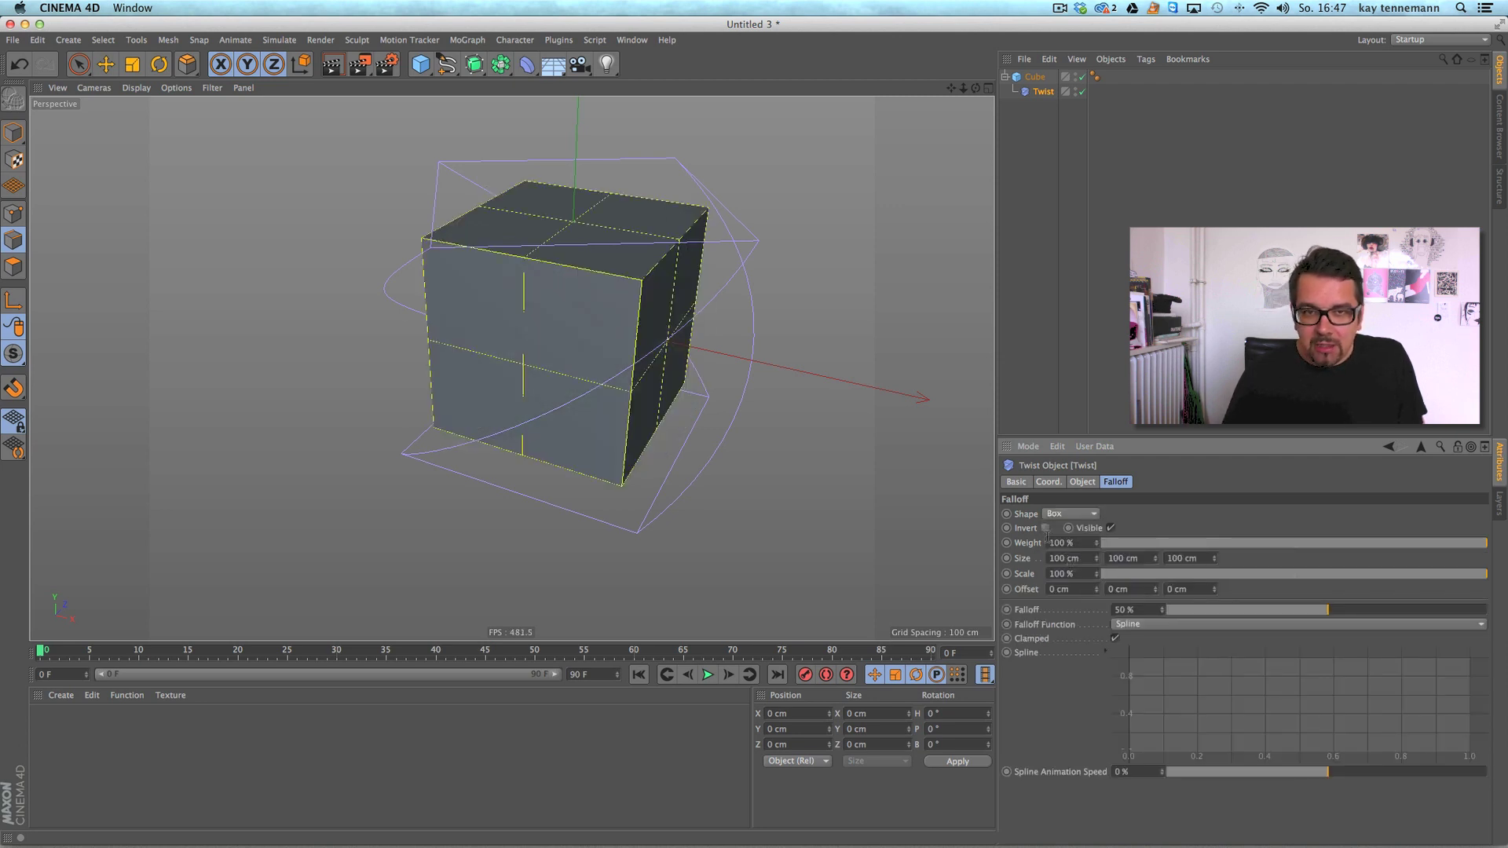
left_click_drag(961, 88, 1009, 118)
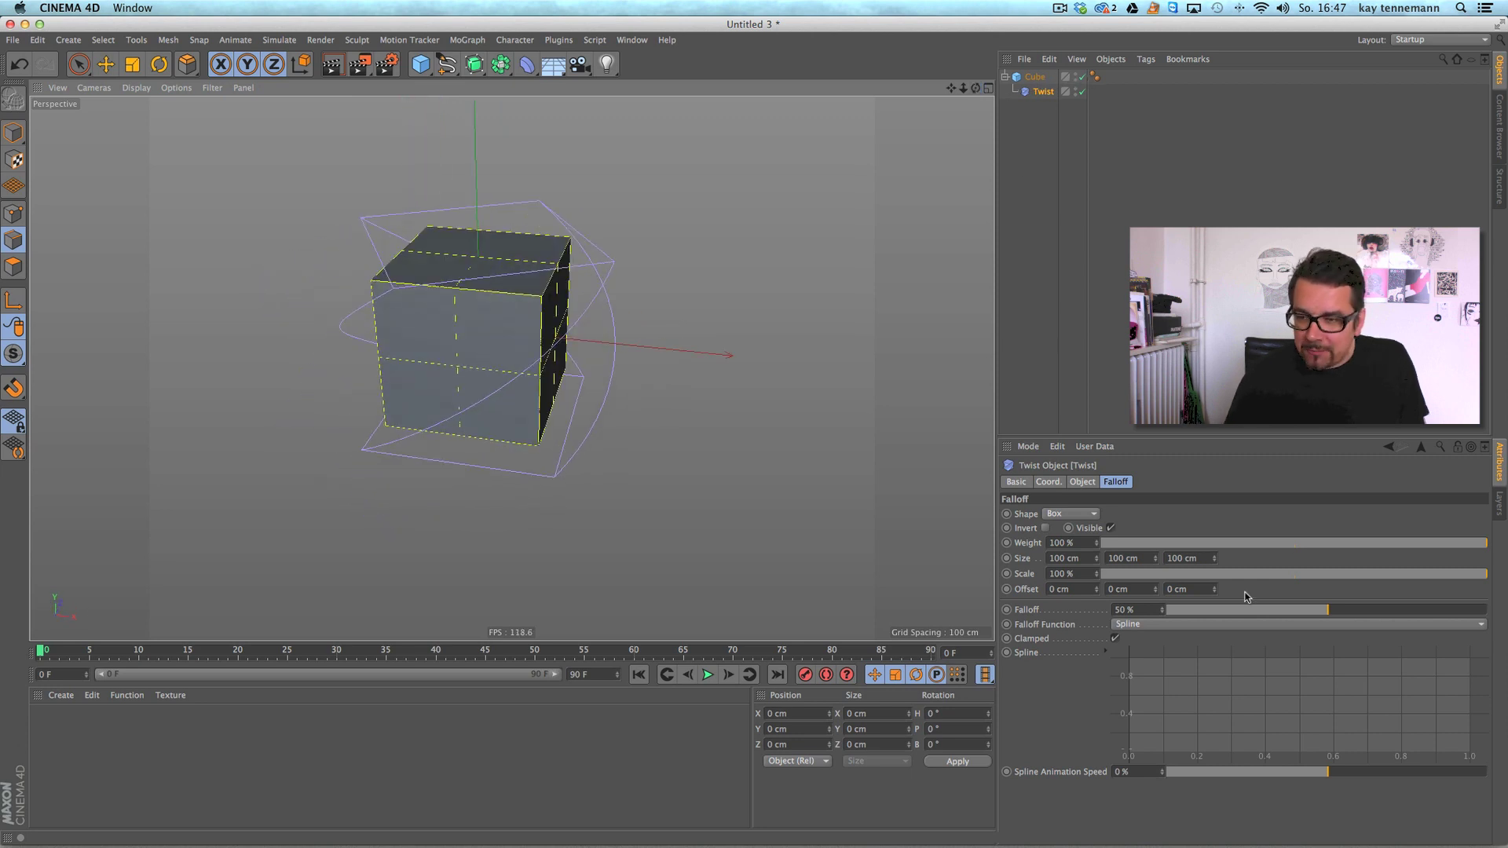
left_click_drag(1335, 574, 1484, 574)
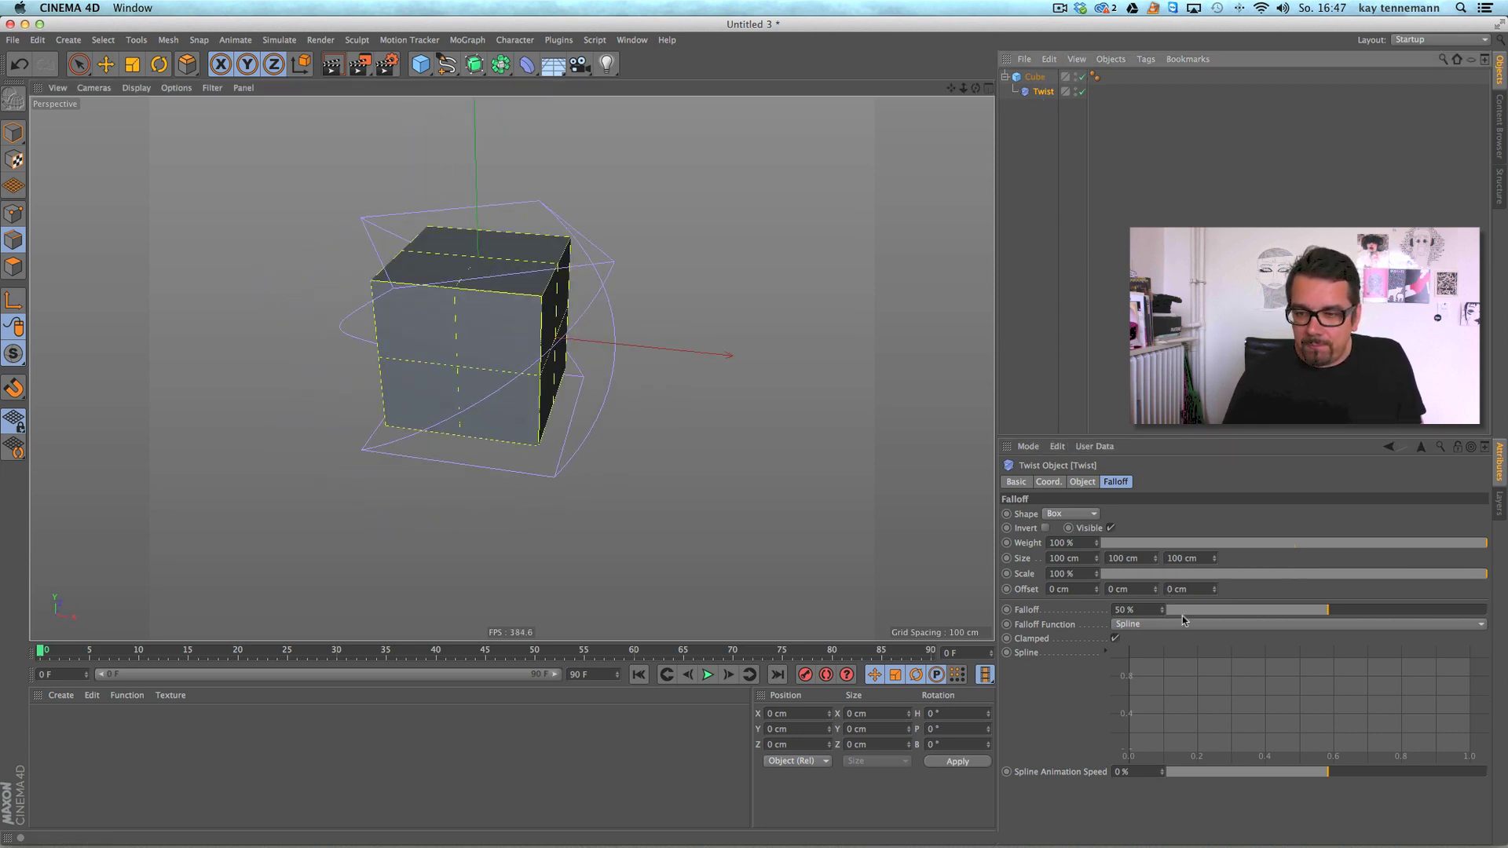
Slide the Twist deformer along X and reduce its angle to 129°.
left_click(105, 64)
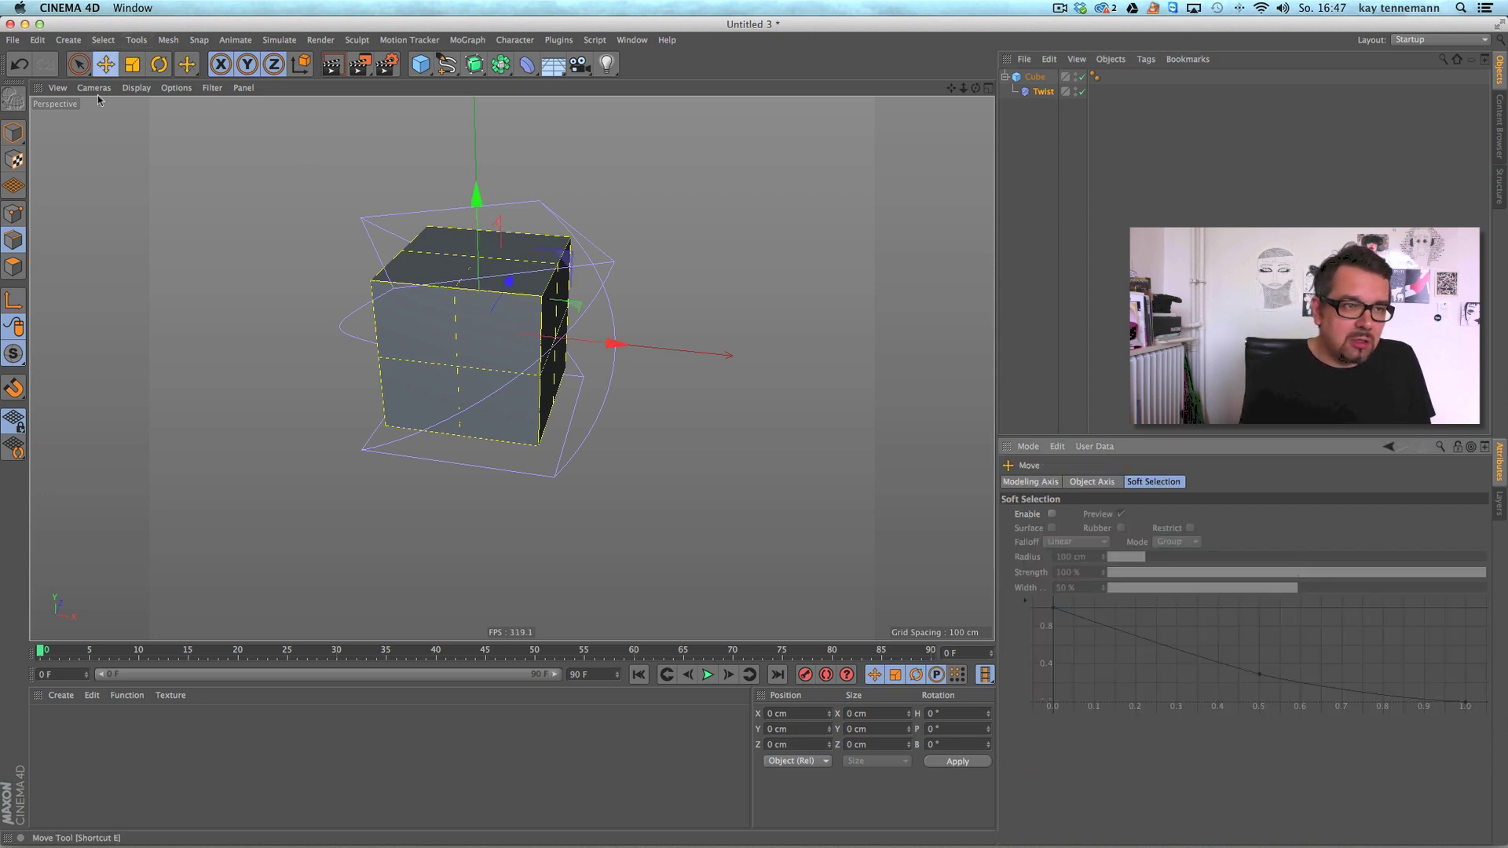
left_click(13, 132)
left_click_drag(628, 346, 726, 354)
left_click(1050, 92)
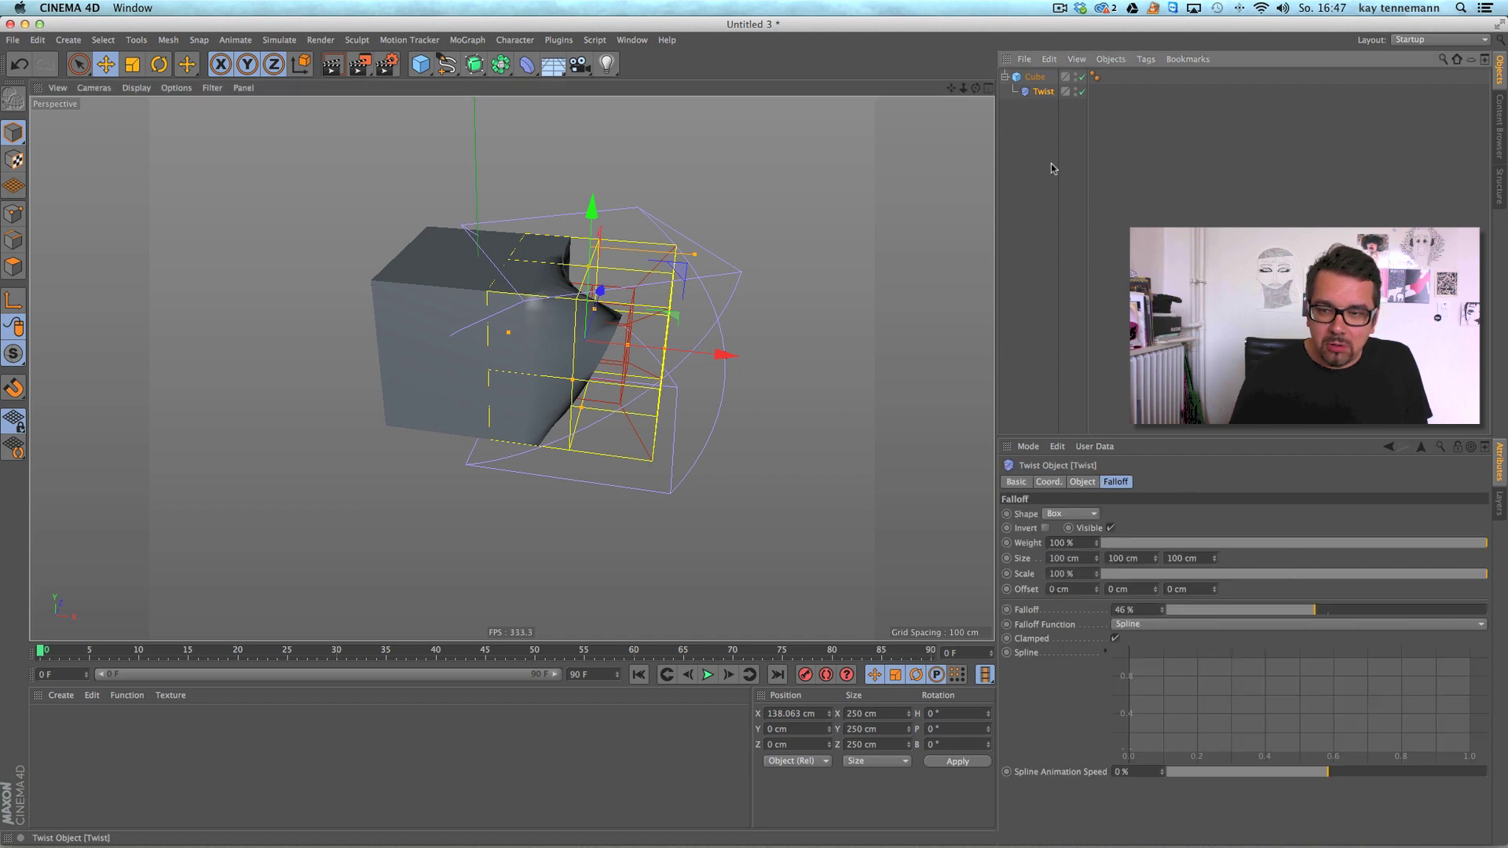
left_click(1082, 481)
mouse_move(1092, 544)
left_mouse_down()
mouse_move(1106, 516)
mouse_move(1094, 547)
left_mouse_up()
left_click_drag(976, 87, 645, 323)
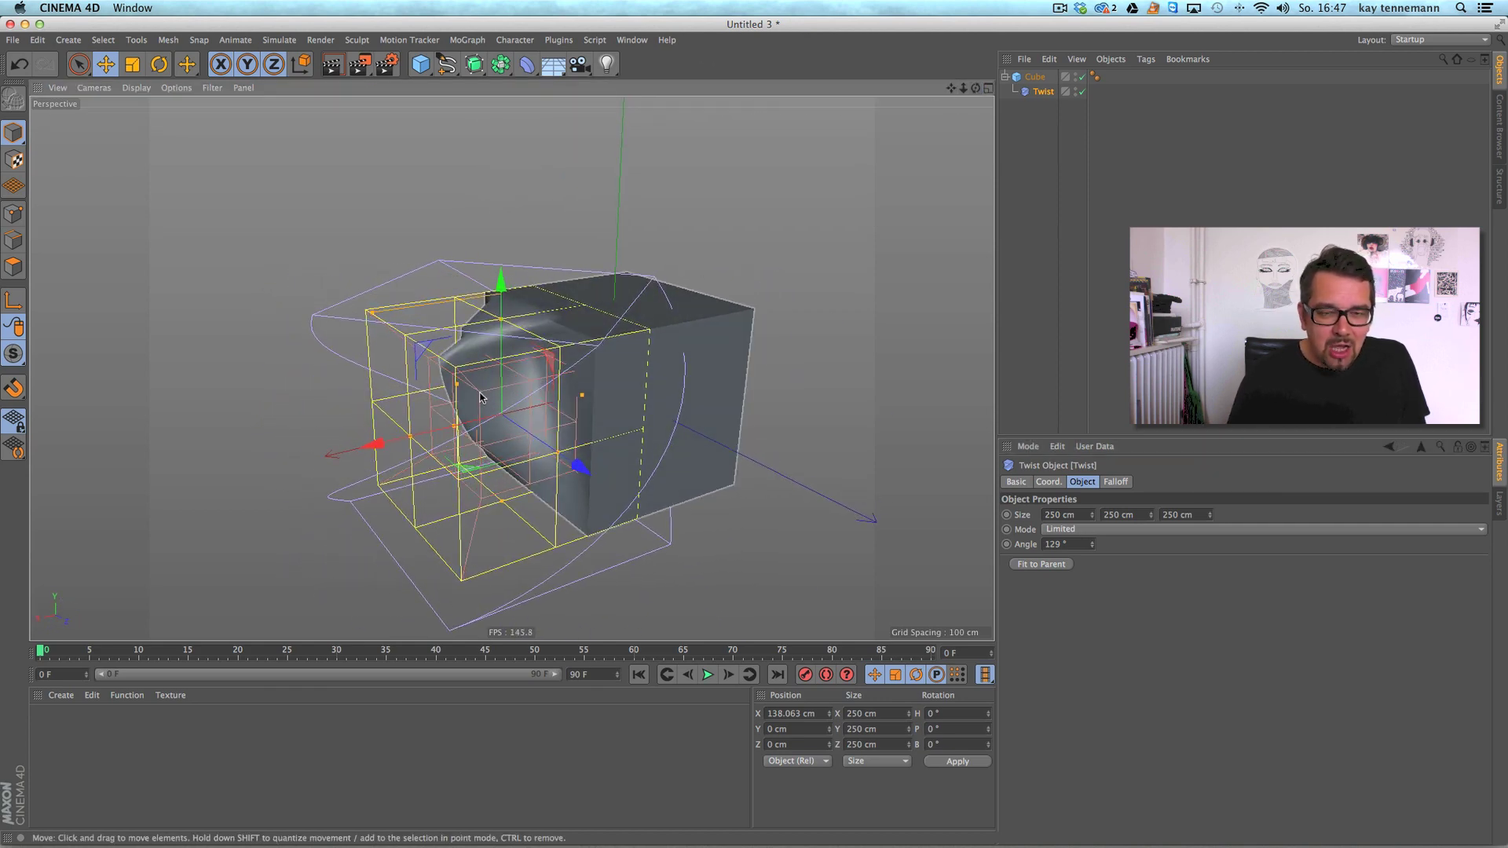
right_click_drag(492, 409, 491, 355, "alt")
left_click_drag(492, 355, 523, 340, "alt")
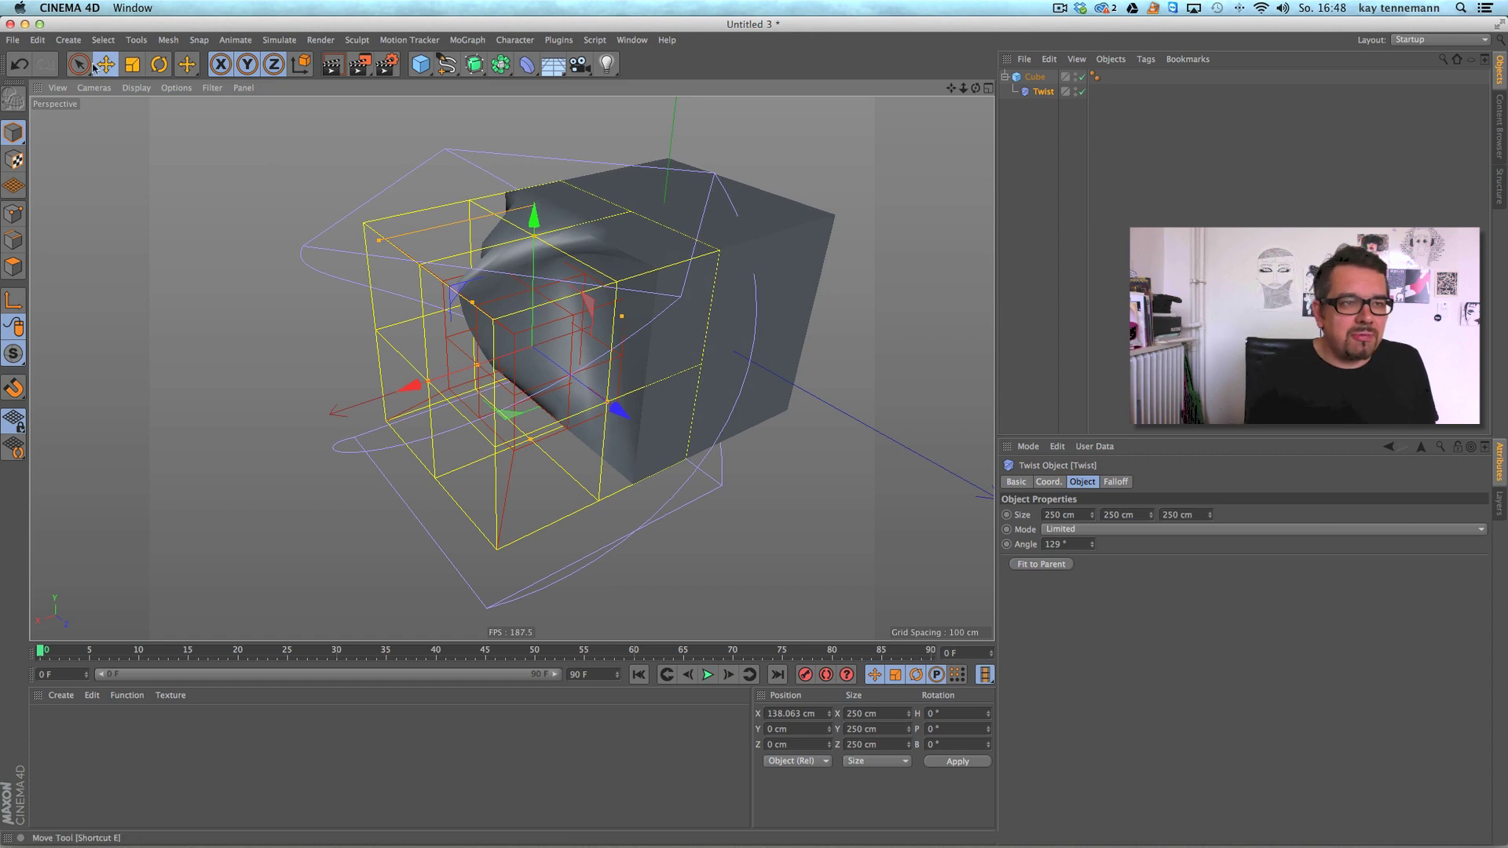
Move the Twist along Z, then delete the Twist deformer.
left_click_drag(618, 424, 682, 389)
scroll(530, 250, "down", 6)
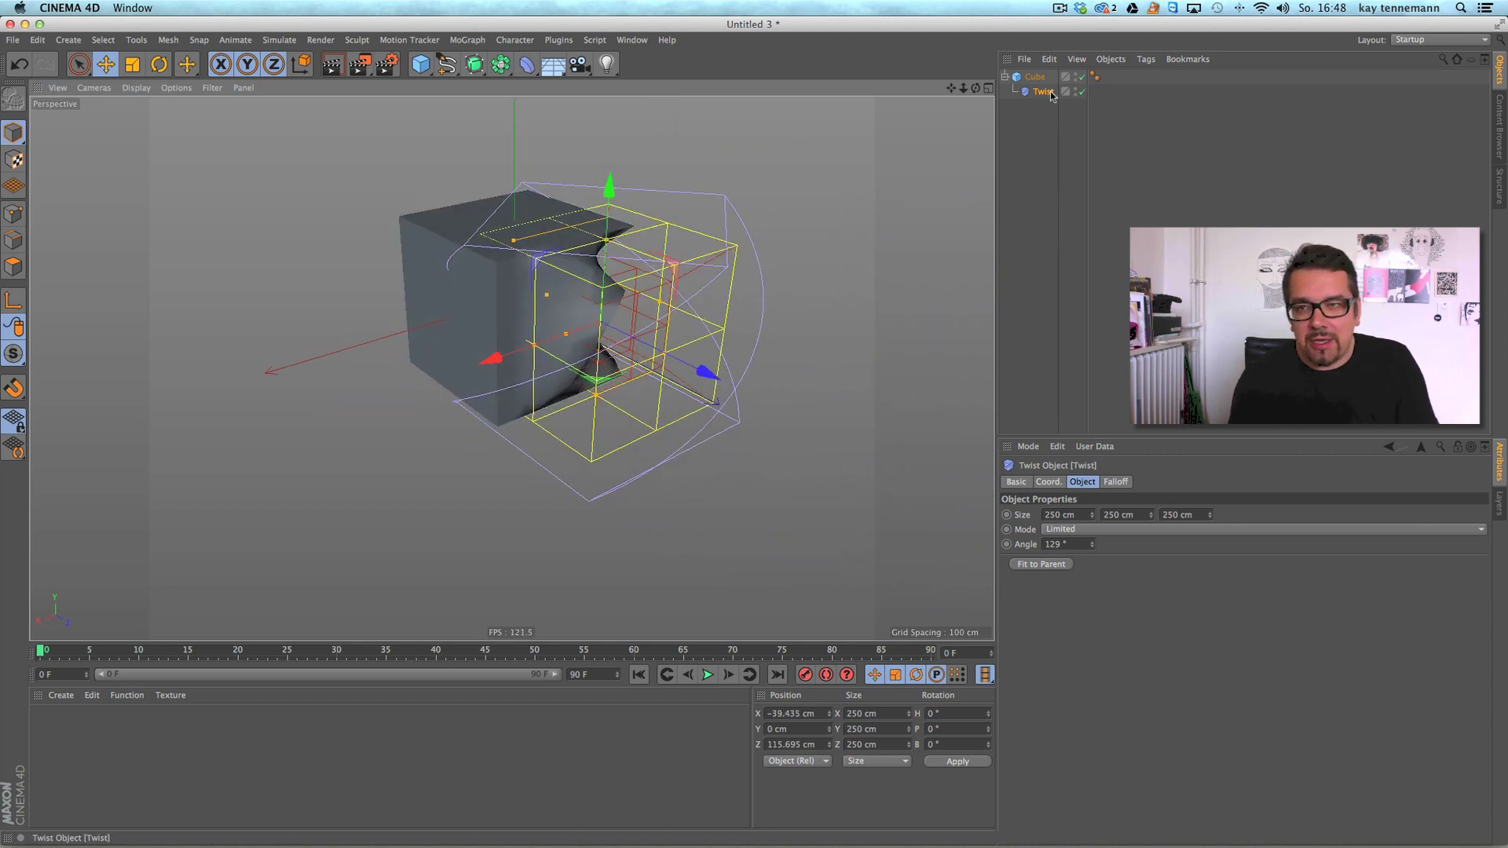
left_click(1048, 92)
key("Delete")
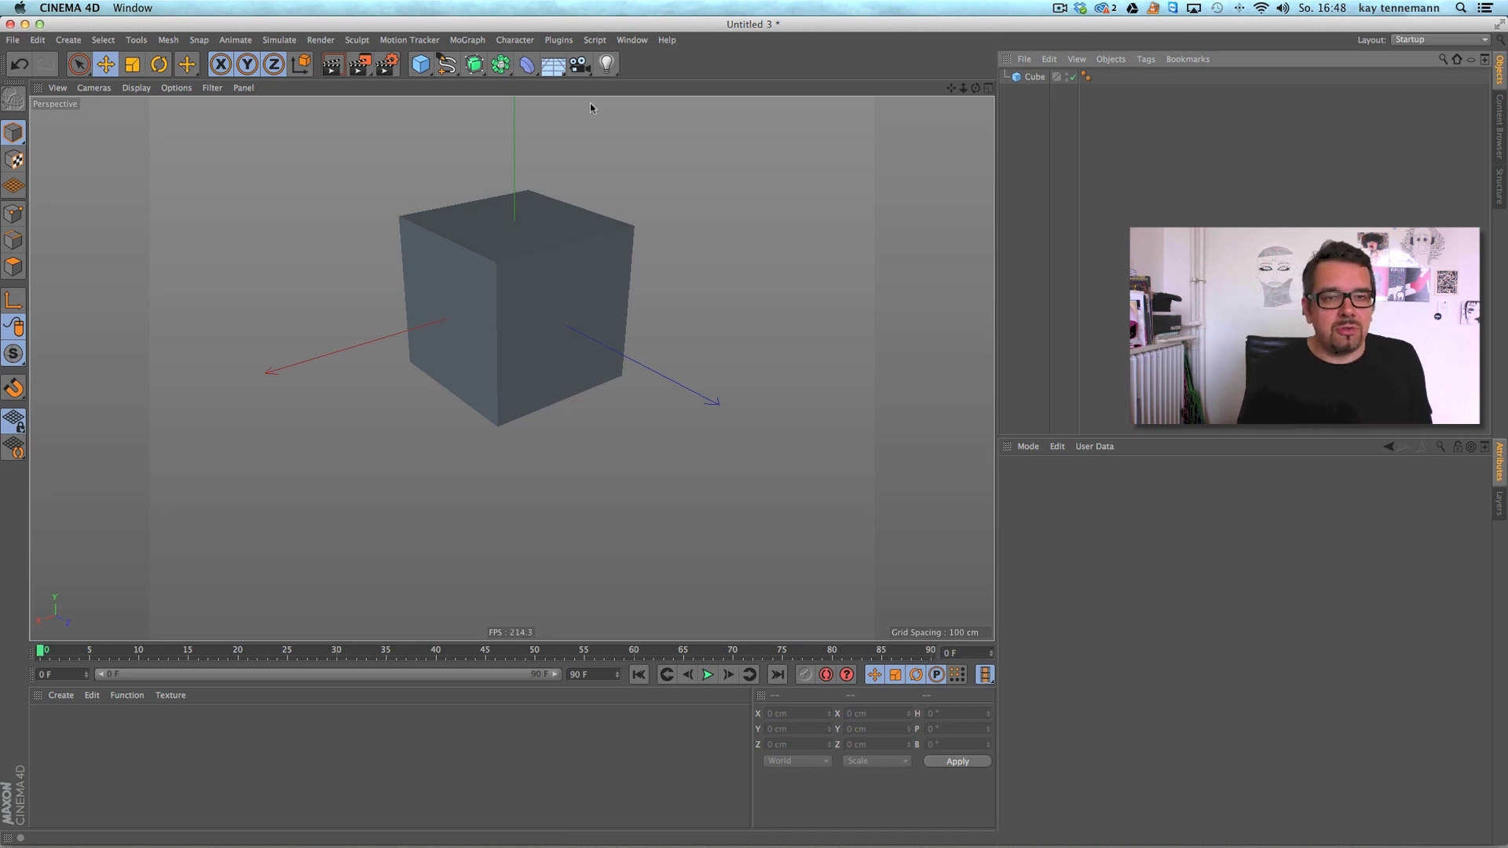
Add a Taper deformer under Cube with a Box falloff shape.
left_click(526, 66)
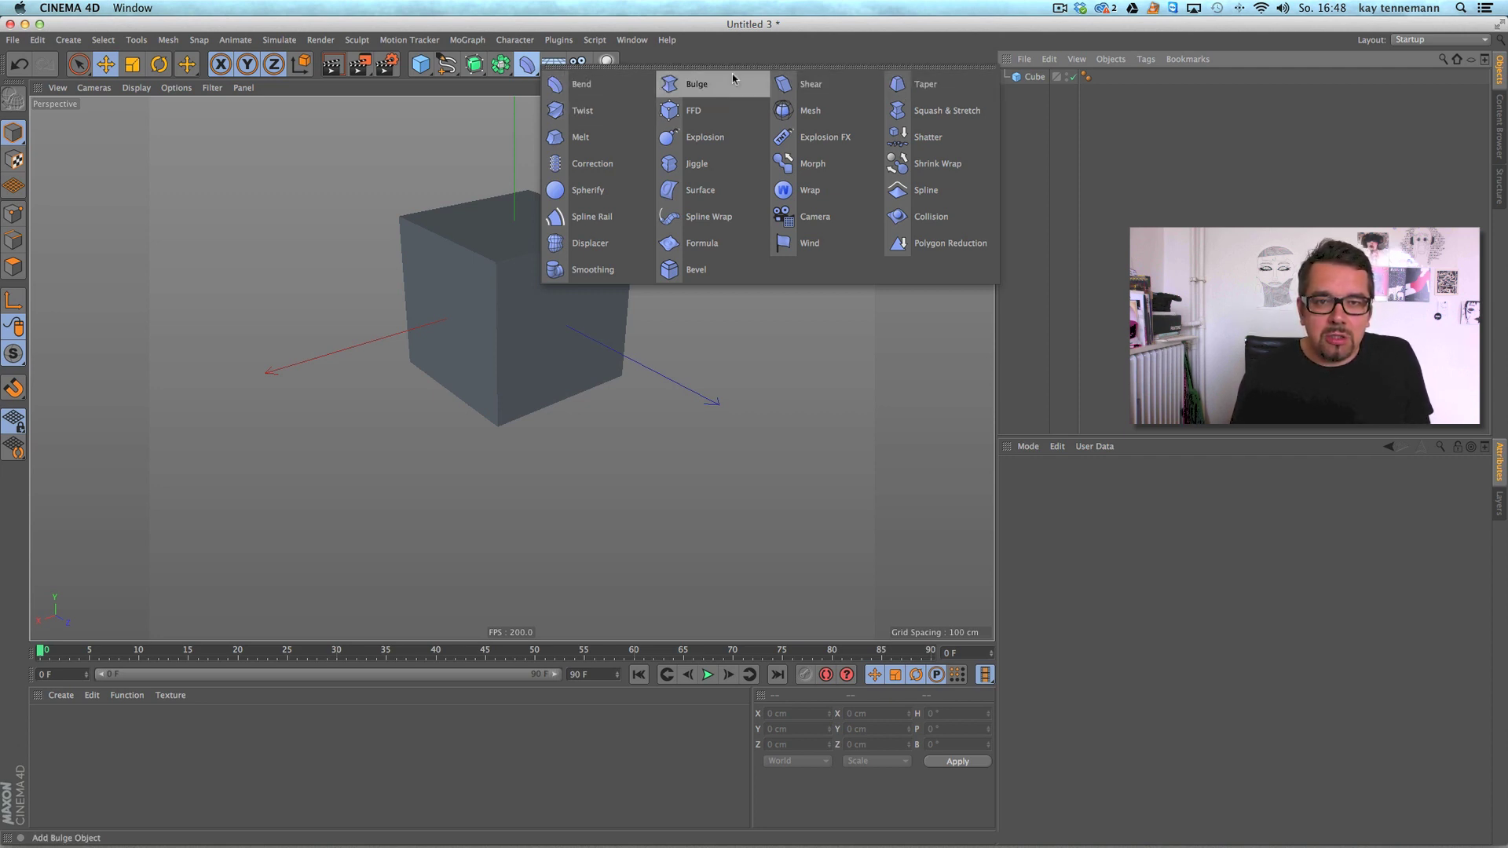
left_click(917, 85)
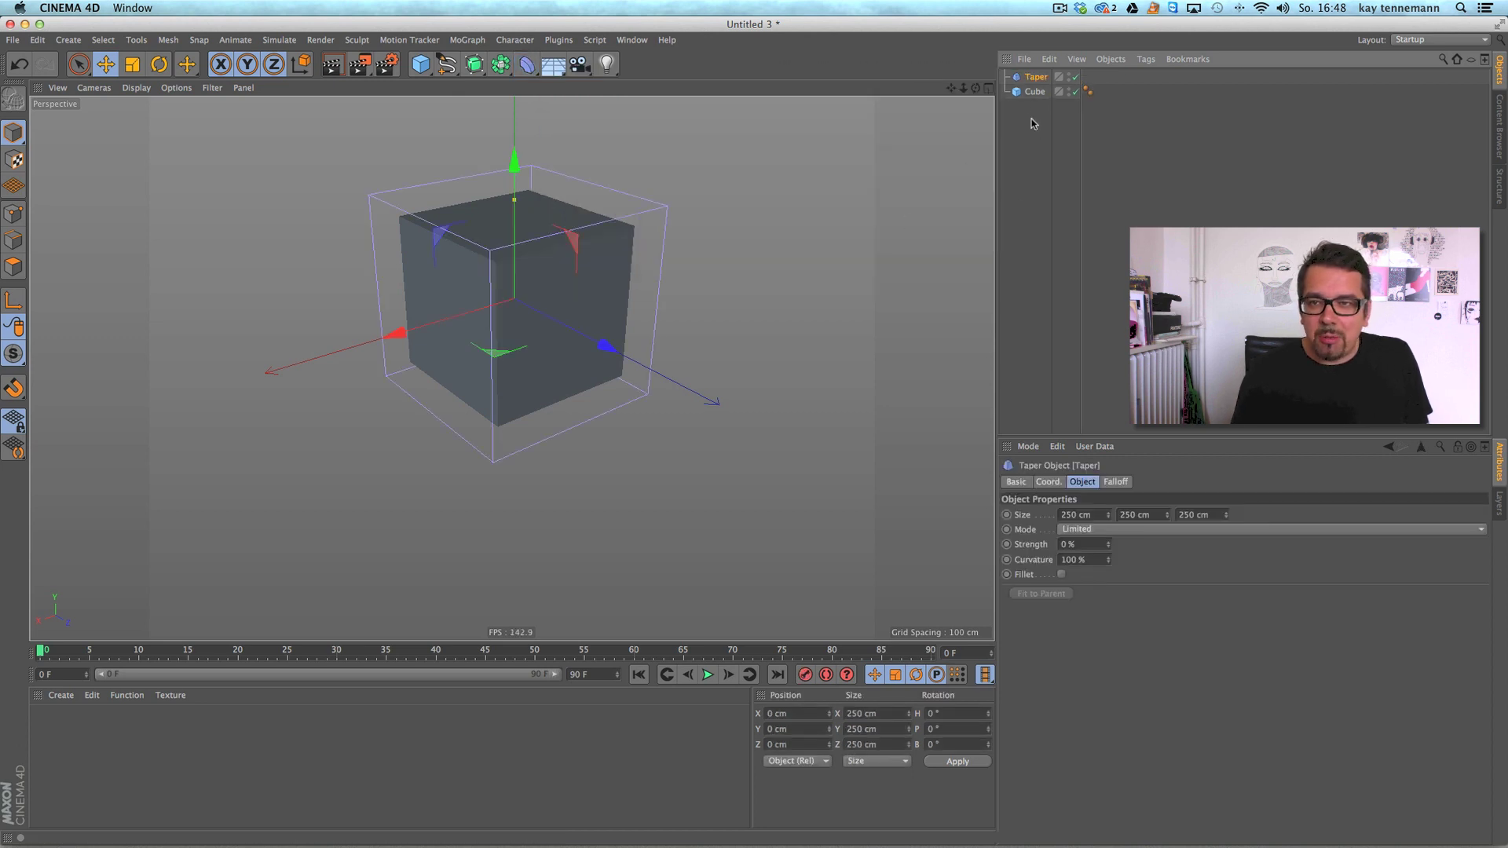
left_click_drag(1035, 77, 1045, 92)
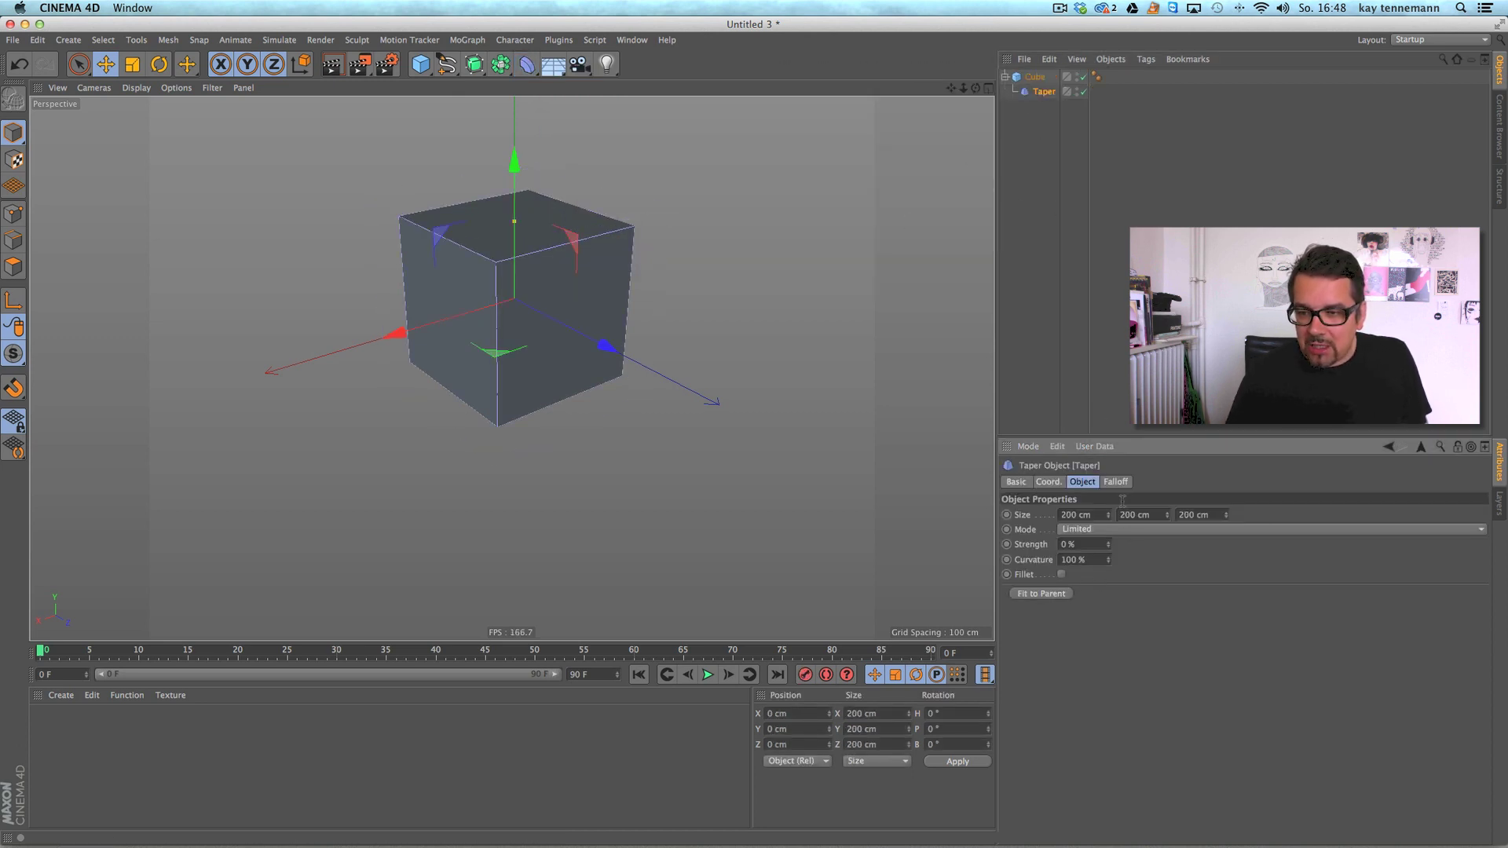
left_click(1115, 481)
left_click(1069, 514)
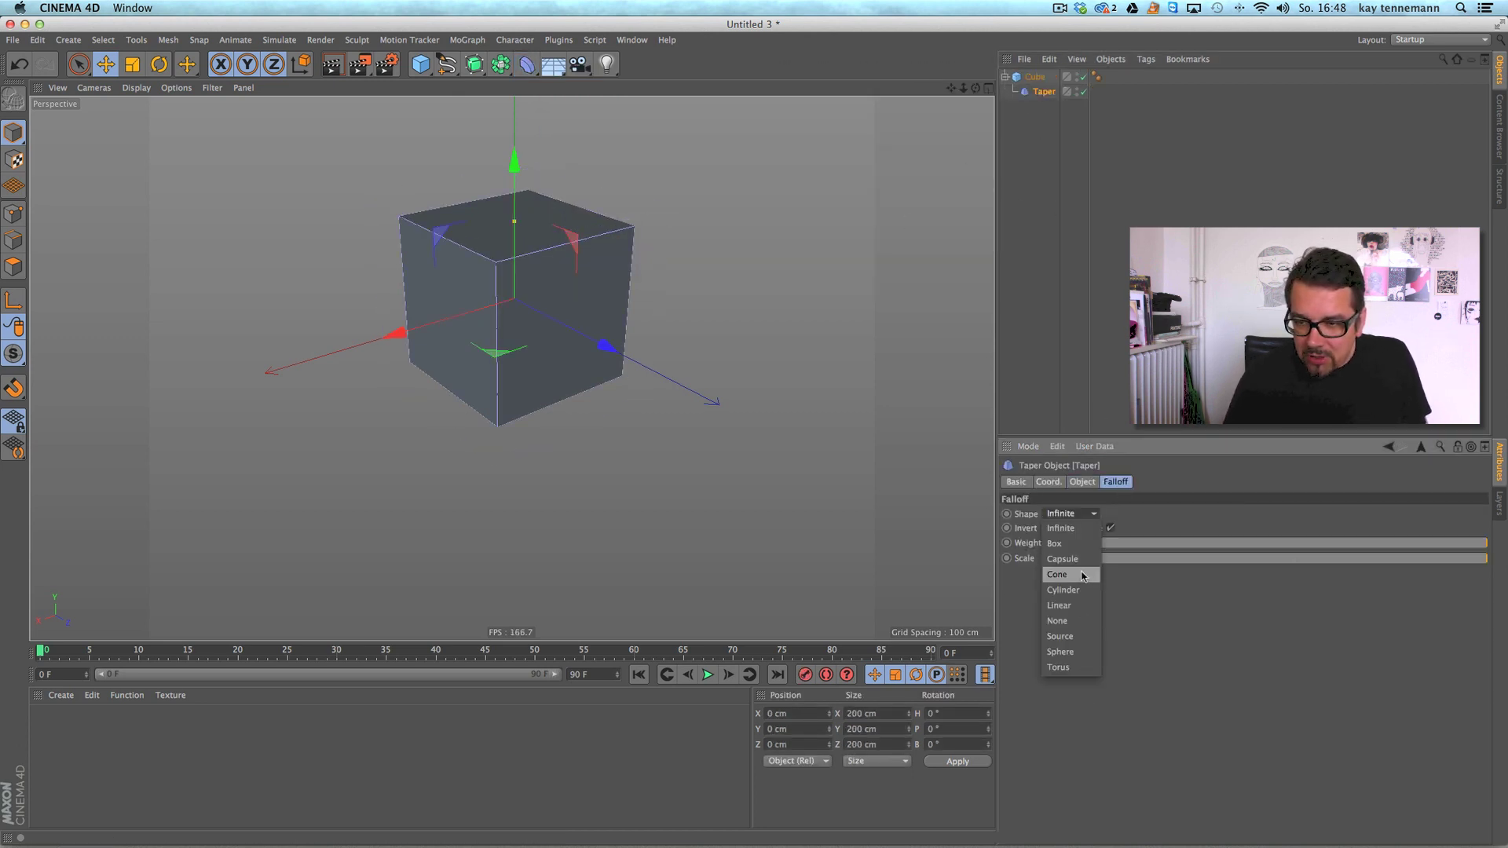
left_click(1081, 550)
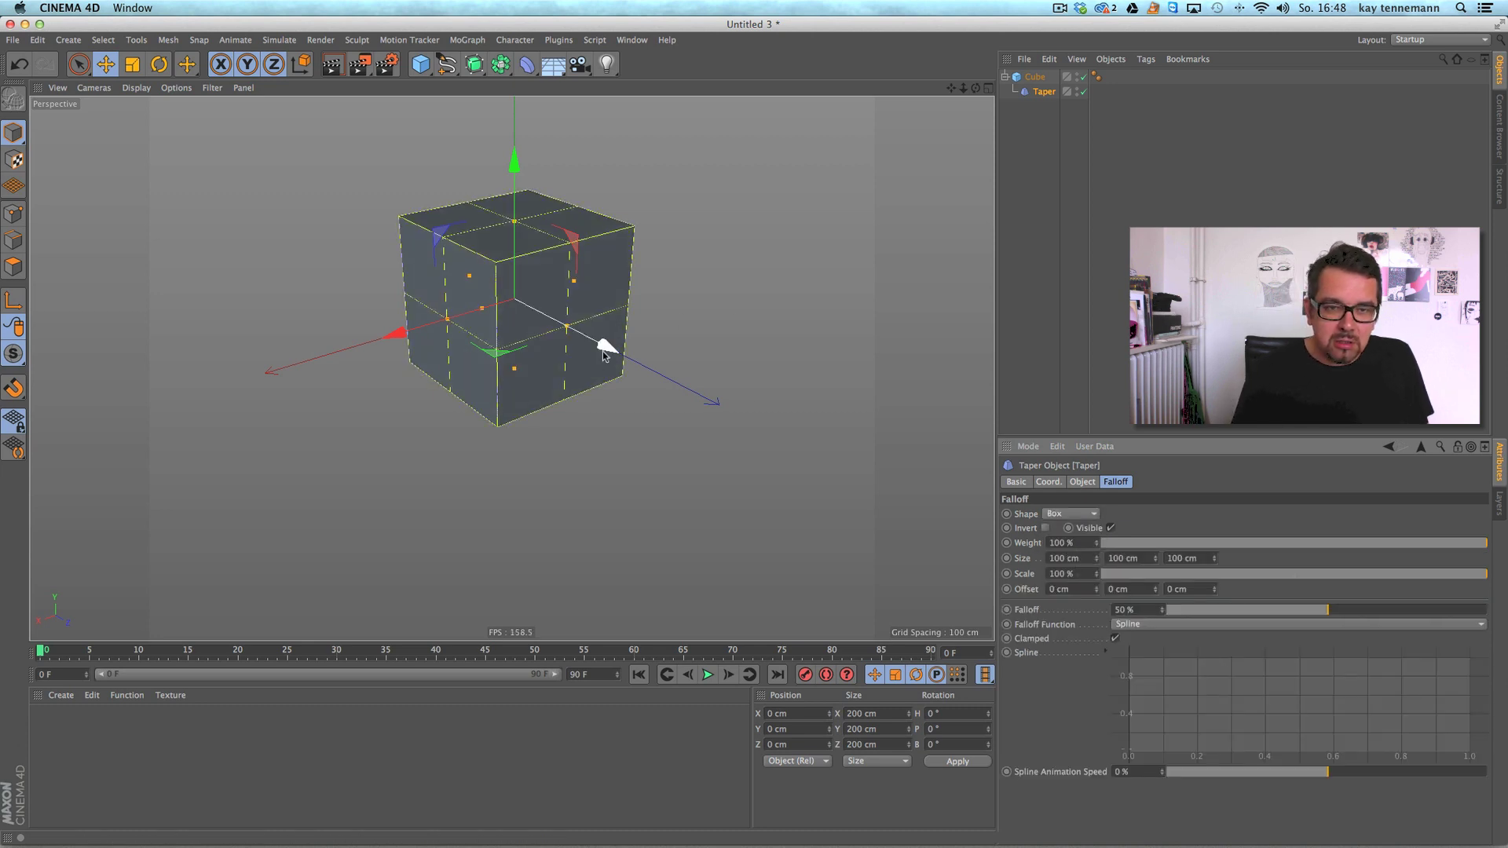
Move the Taper along Z and set its strength to 73%.
left_click_drag(603, 352, 677, 406)
left_click(1082, 481)
left_click_drag(1109, 546, 1103, 502)
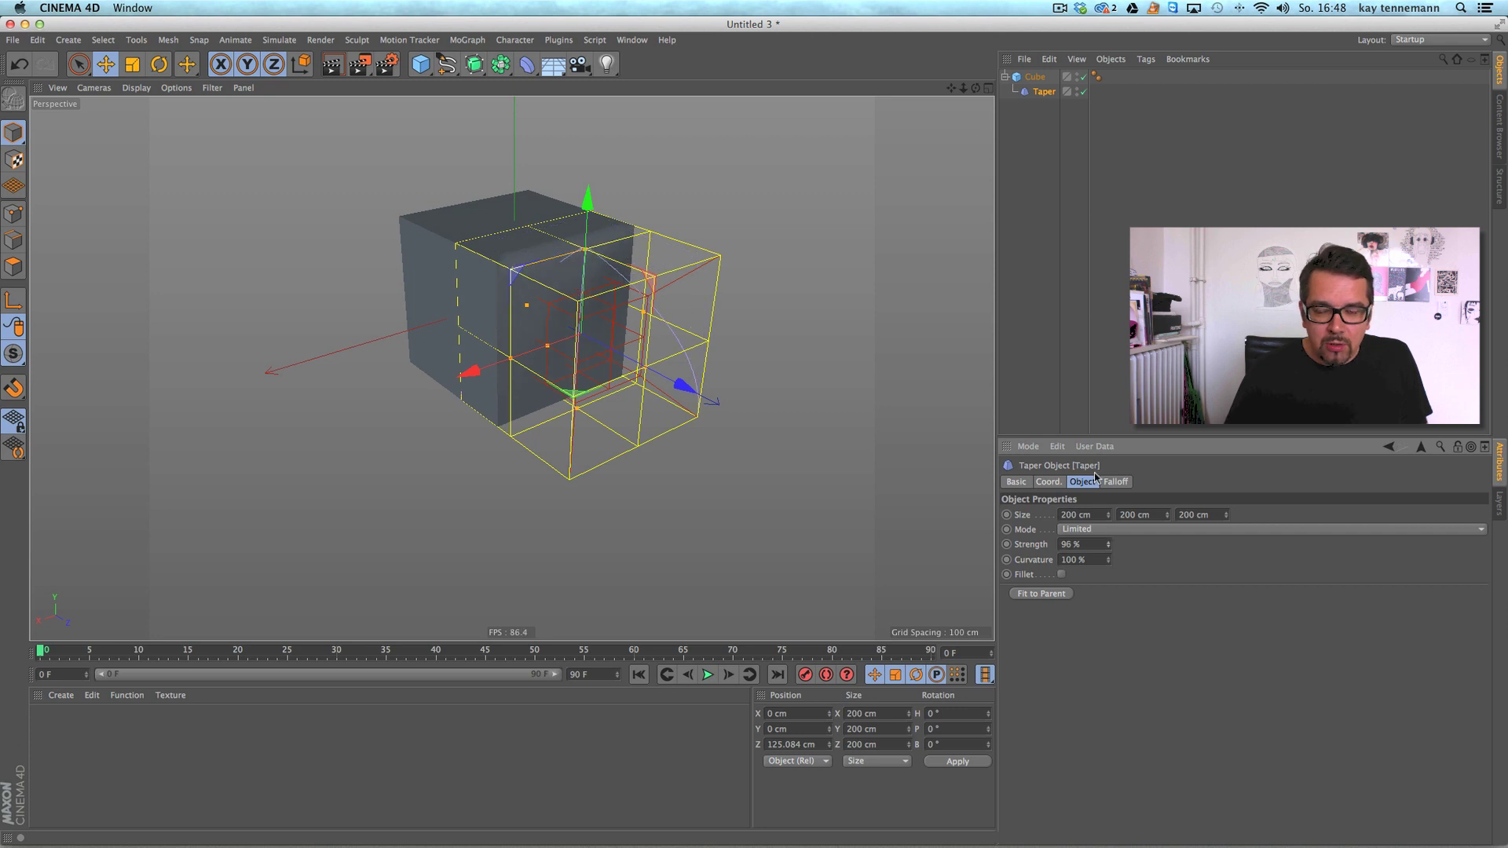
left_click_drag(492, 331, 542, 362, "alt")
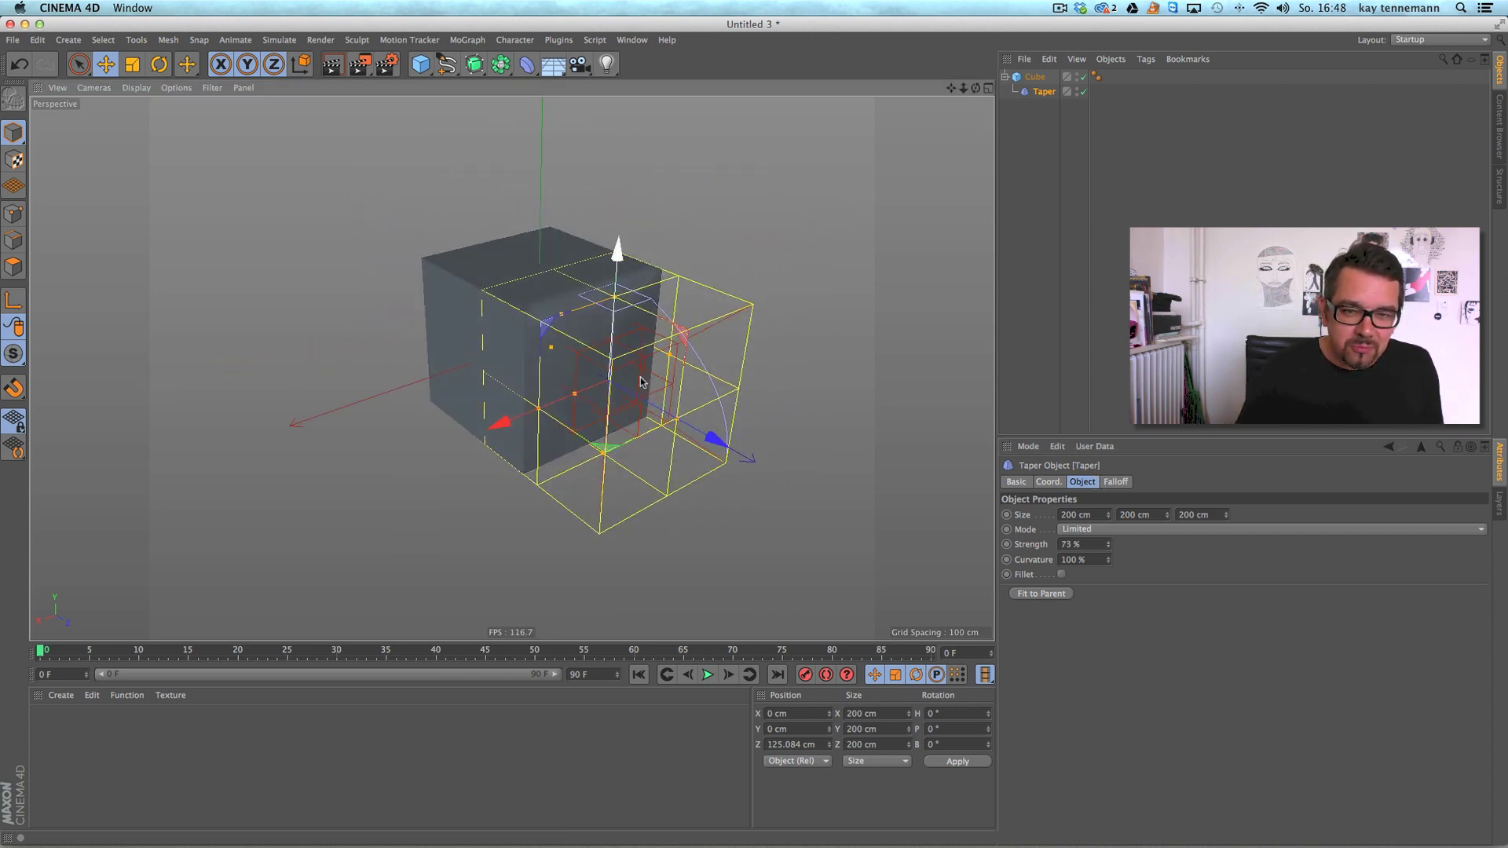
left_click_drag(710, 437, 664, 418)
Scale up the Taper's box and move it further along Z to 103.547 cm.
key("t")
left_click_drag(163, 210, 497, 131)
key("e")
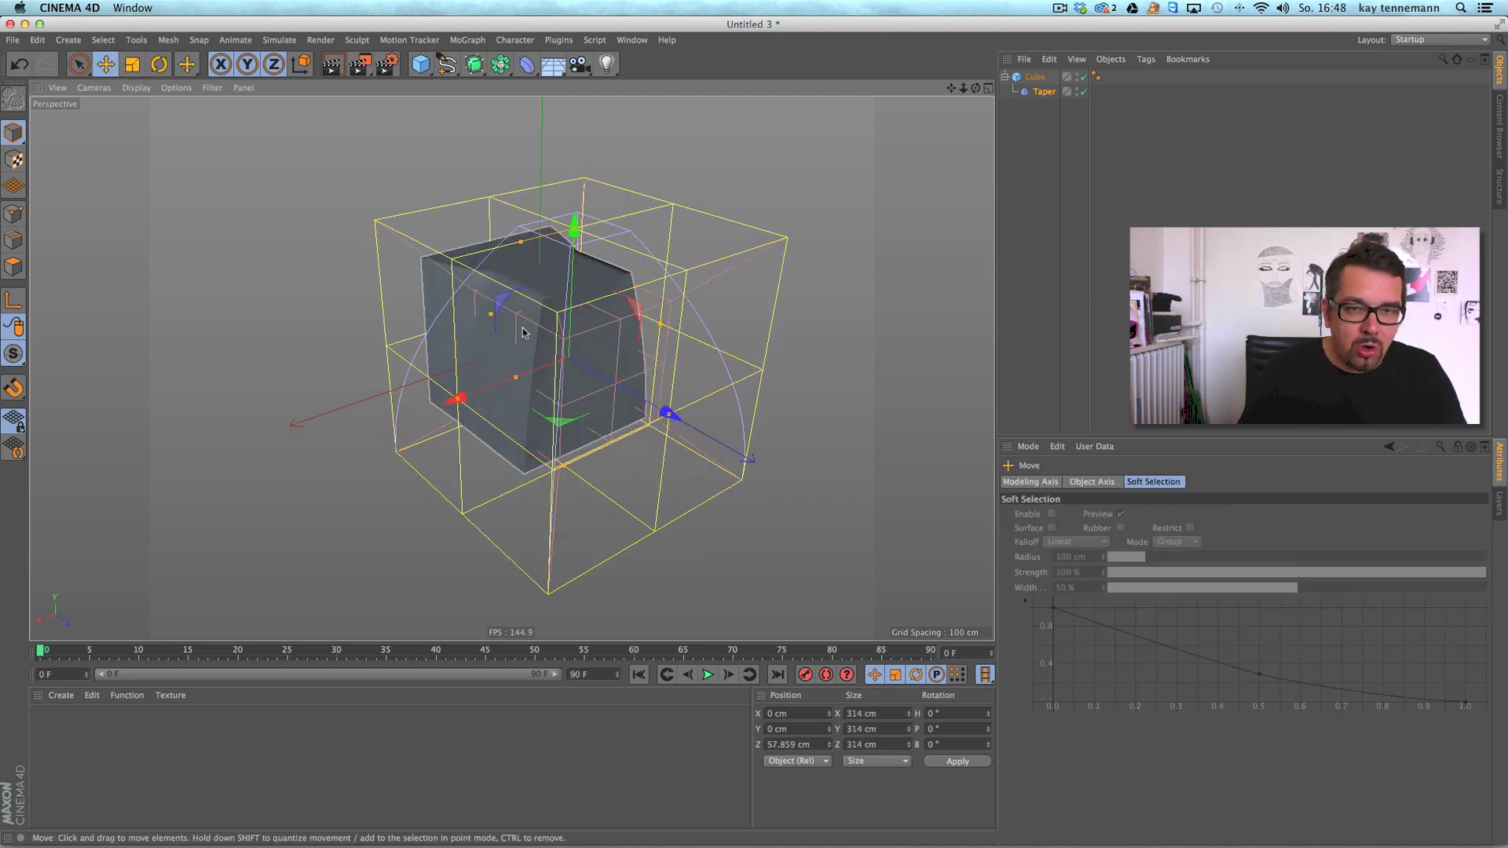
left_click_drag(530, 343, 486, 345, "alt")
left_click_drag(673, 370, 704, 377)
Raise the Taper strength to 96% and zoom back out over the cube.
left_click_drag(613, 387, 554, 308, "alt")
left_click_drag(1111, 546, 1058, 346)
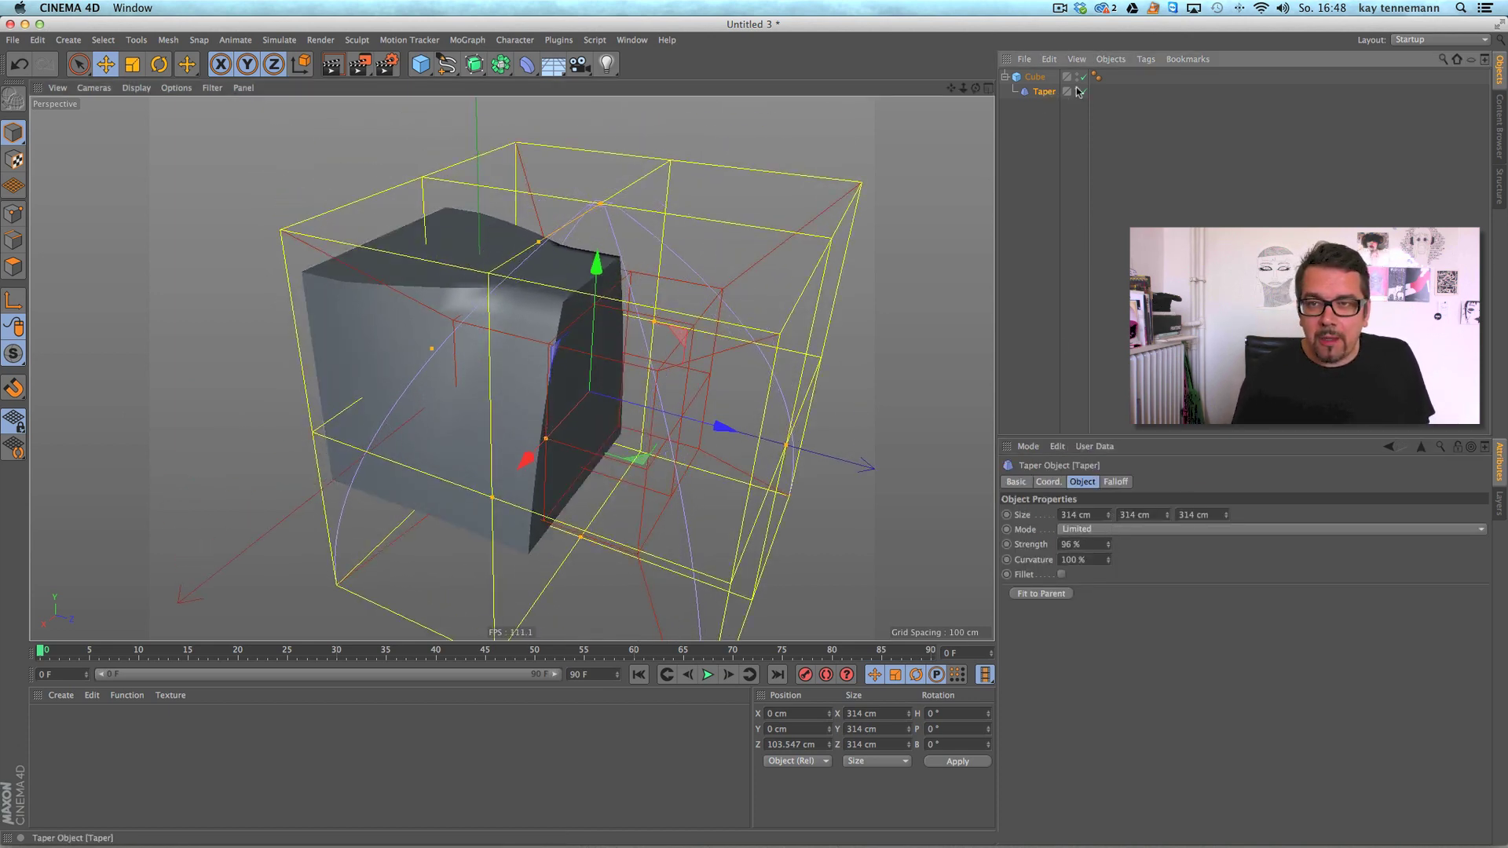
left_click_drag(963, 88, 832, 180)
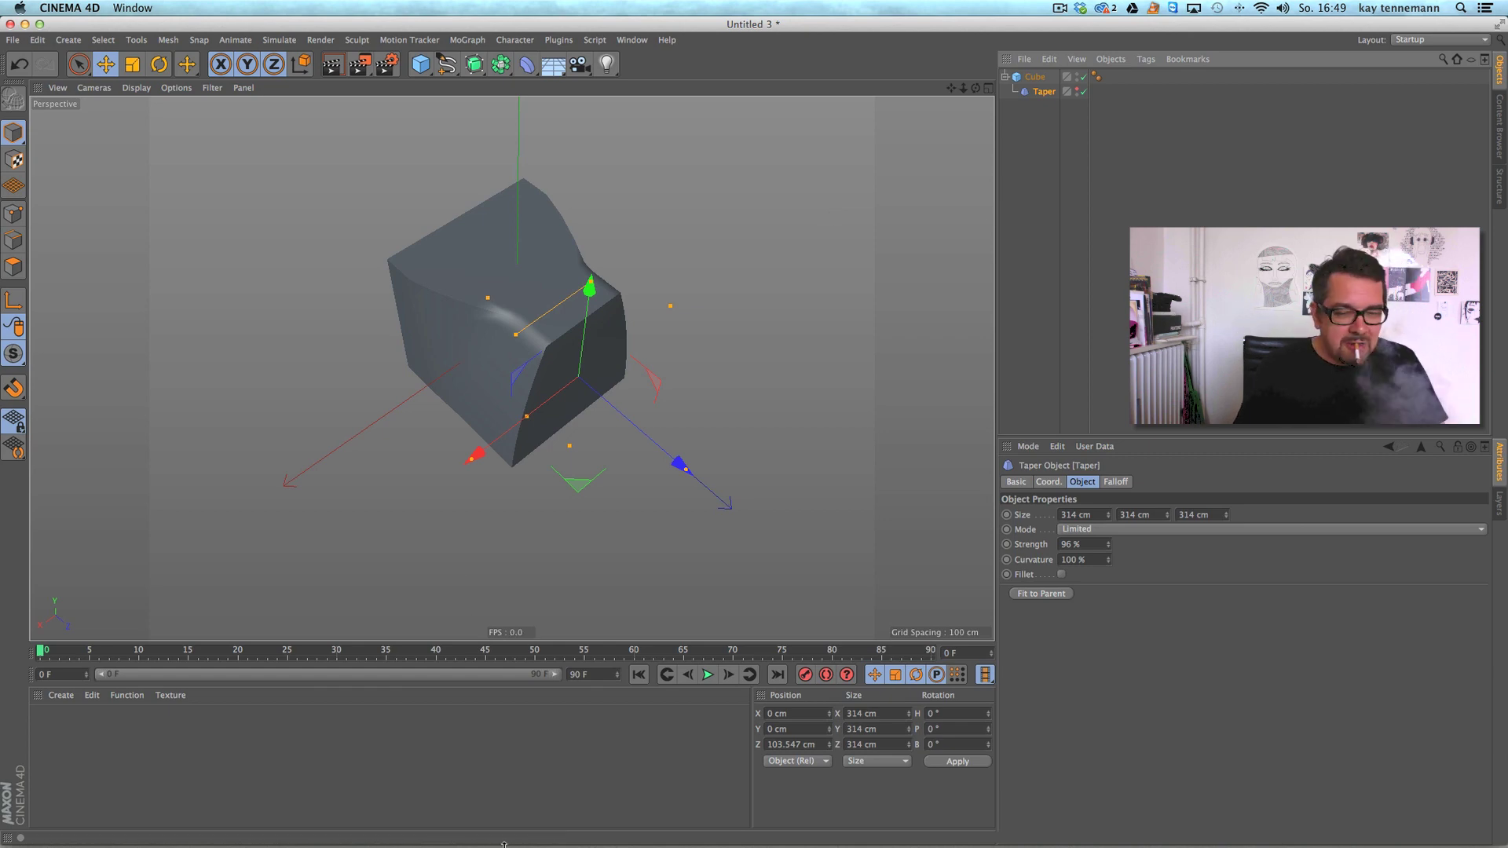
Restore the car sketch render from the Dock, inspect it, and minimise it.
mouse_move(502, 844)
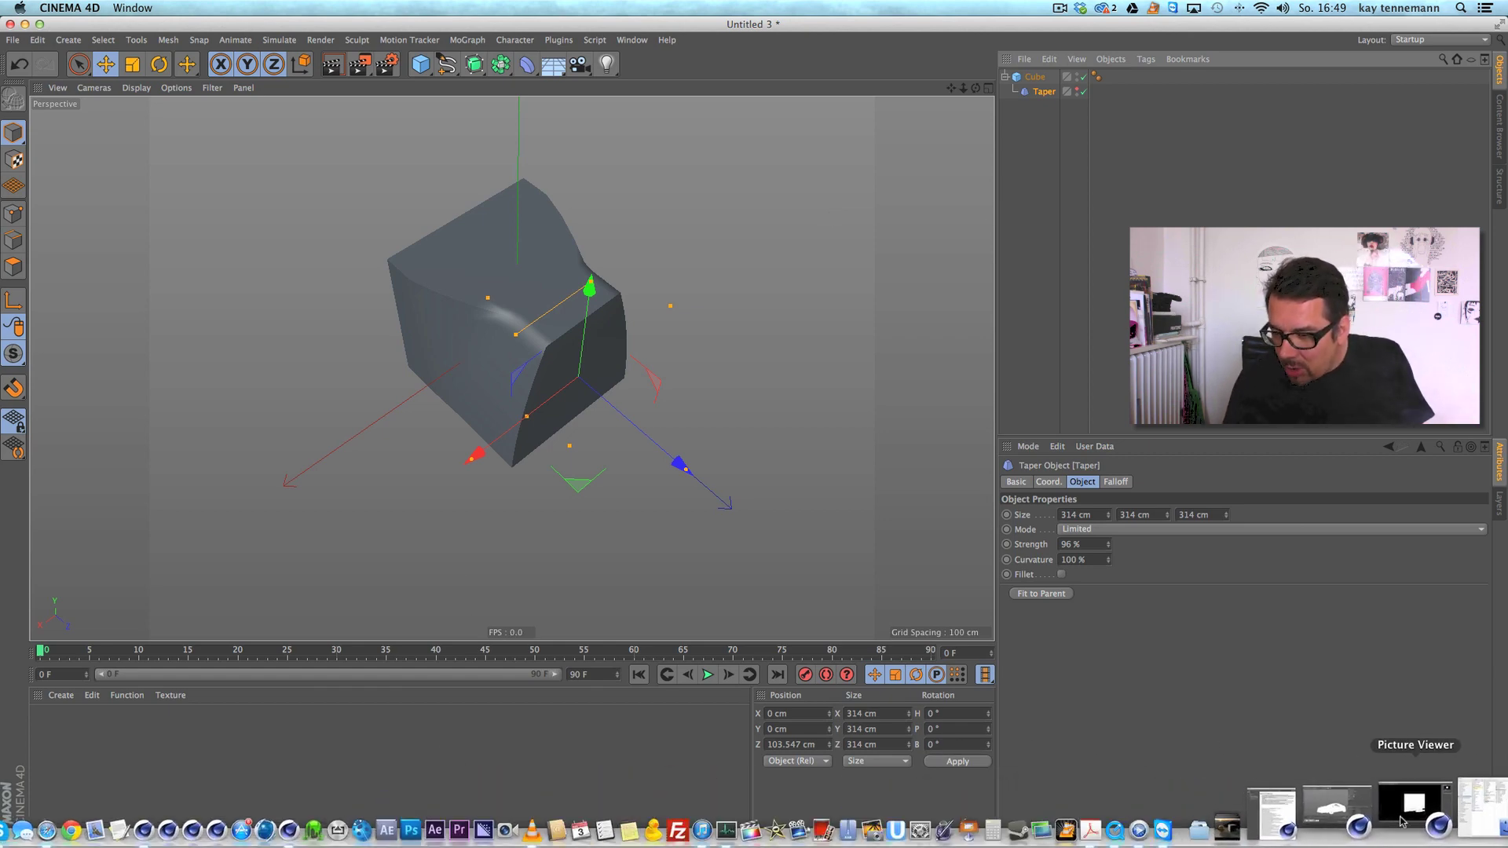
left_click(1403, 830)
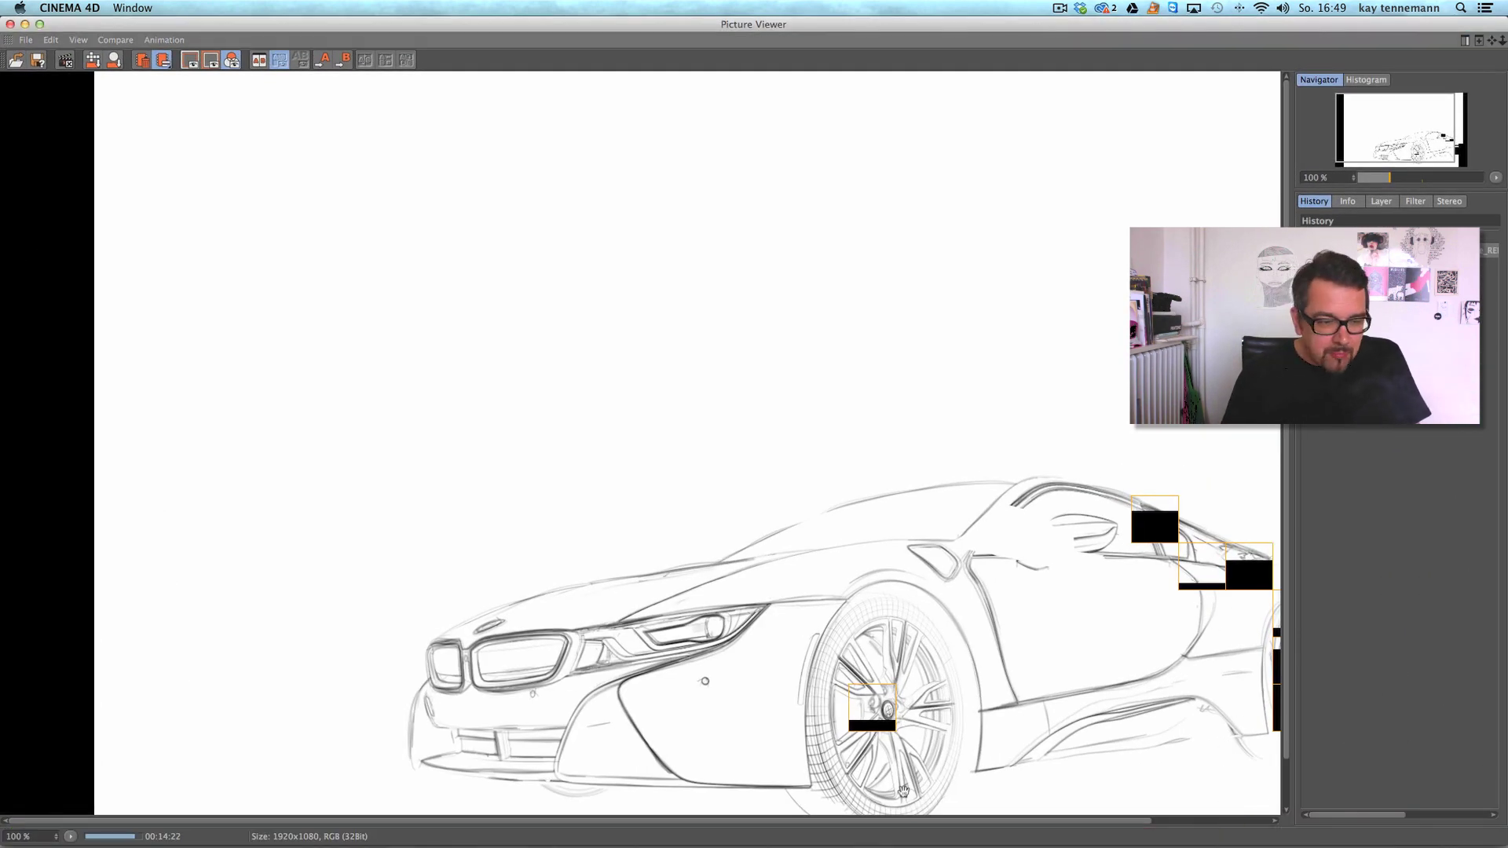
left_click_drag(915, 821, 1144, 812)
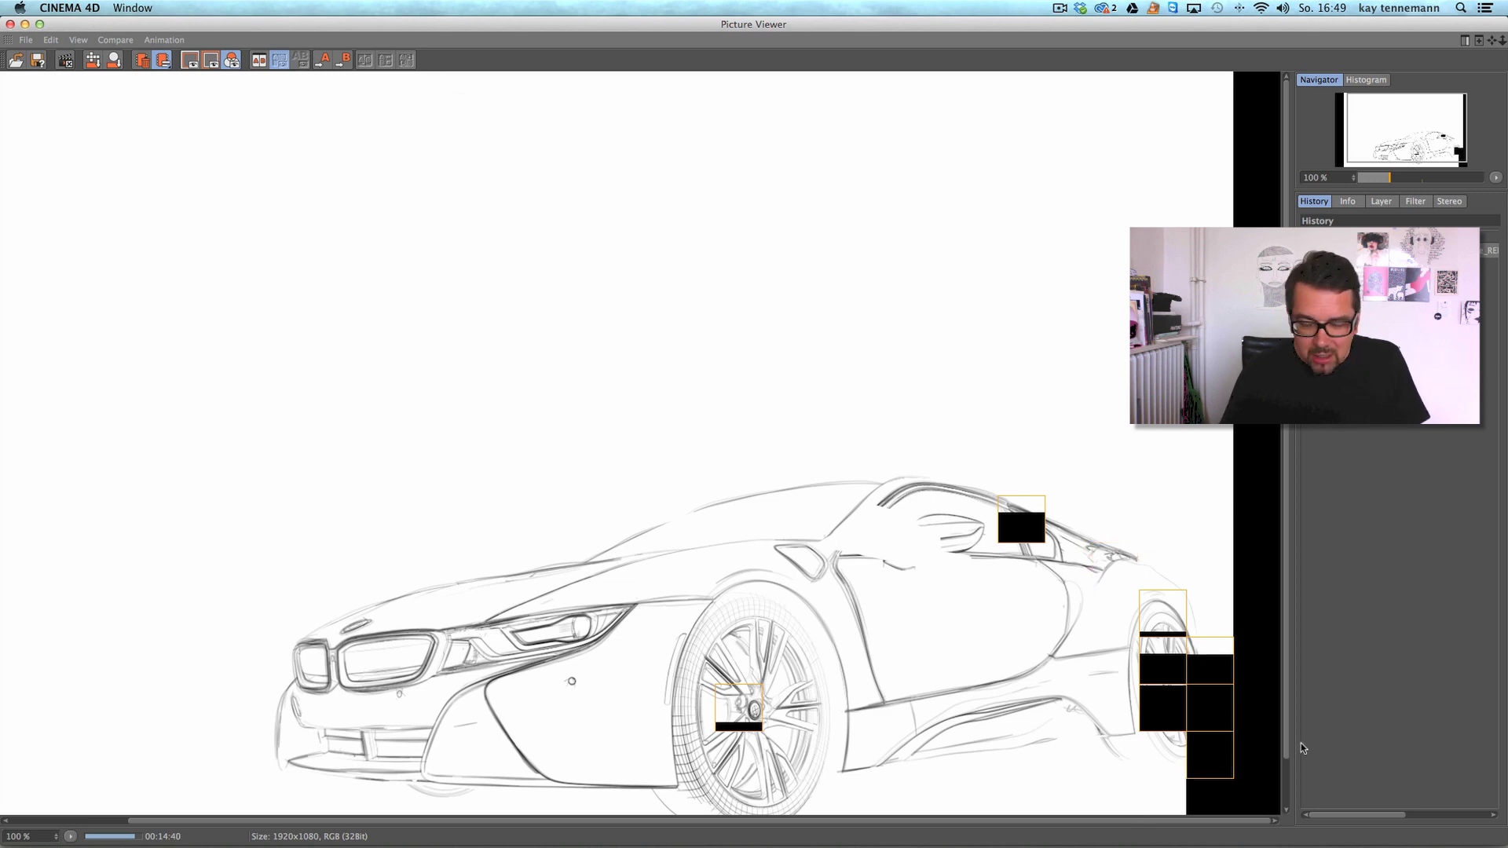
left_click(25, 24)
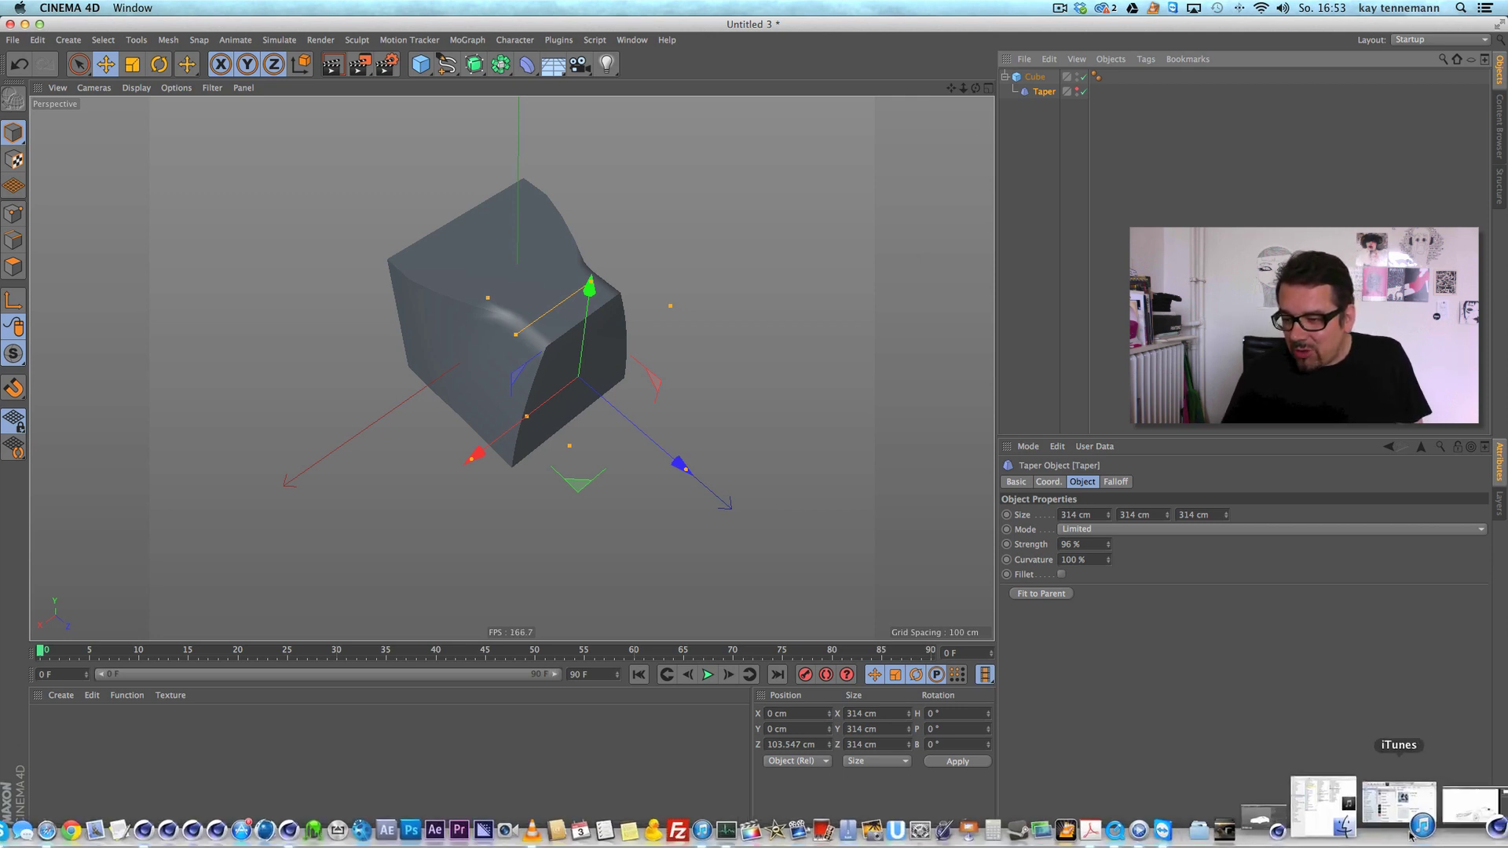
Bring the car sketch render back once more, review it, and minimise it again.
left_click(1431, 819)
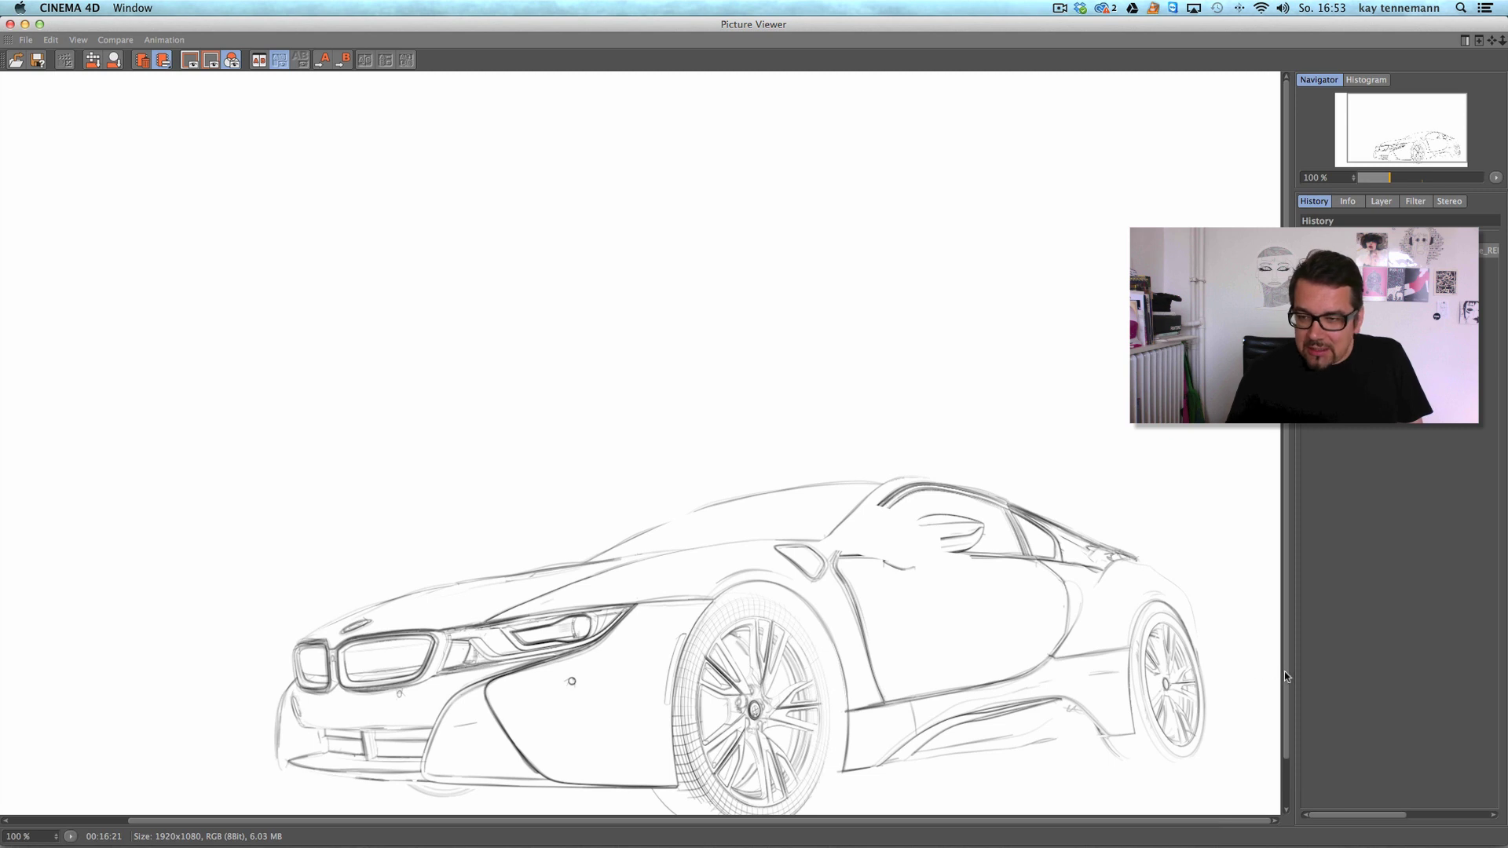
left_click_drag(1285, 671, 1283, 742)
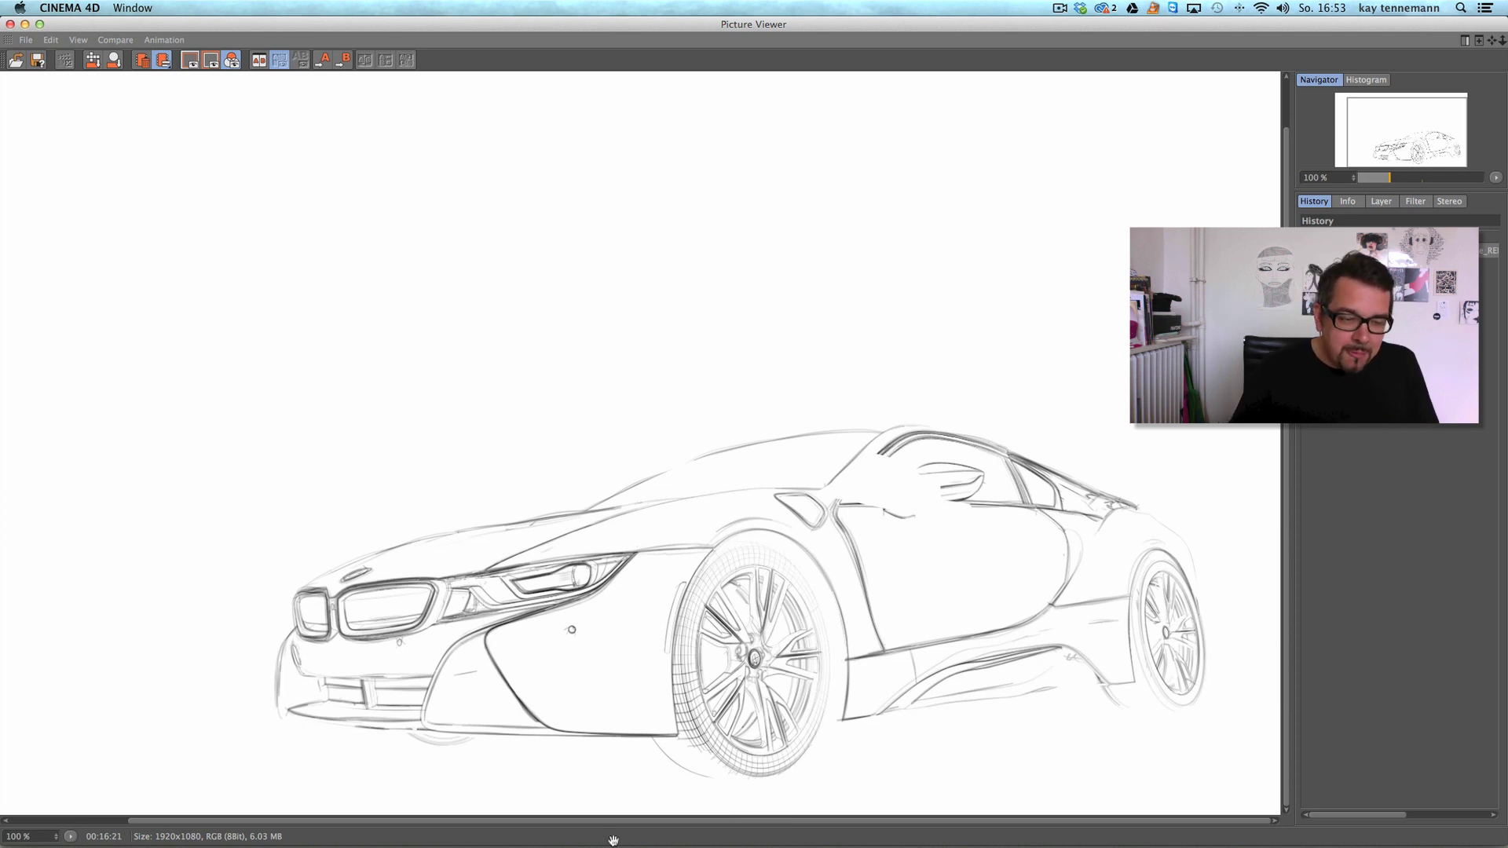
left_click(24, 24)
Switch to 140731_ed_shot06_v0013_car_outline_REBUS.c4d and render it to the Picture Viewer.
left_click(633, 40)
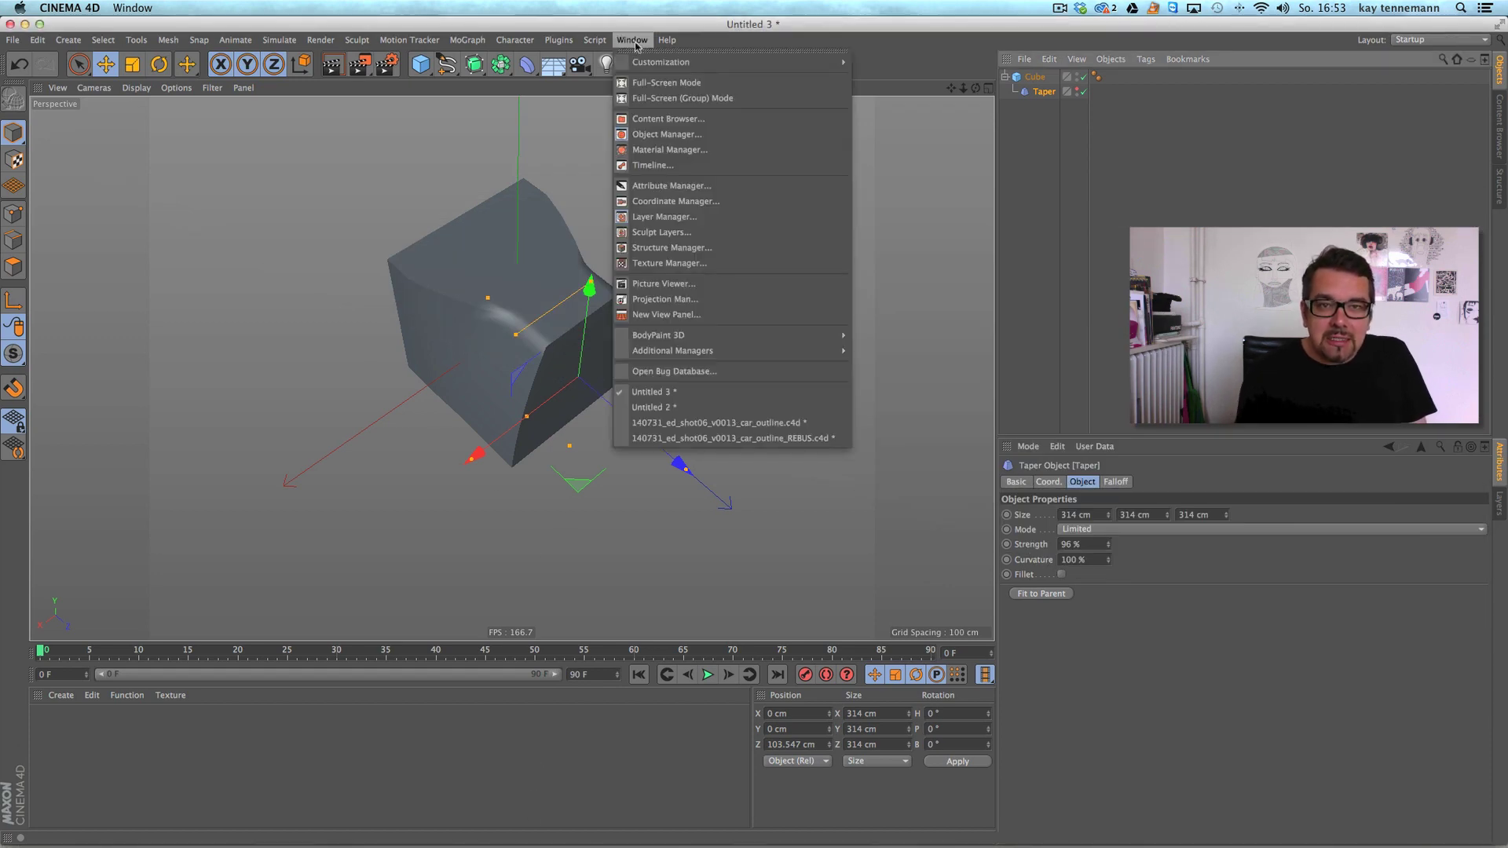
left_click(706, 438)
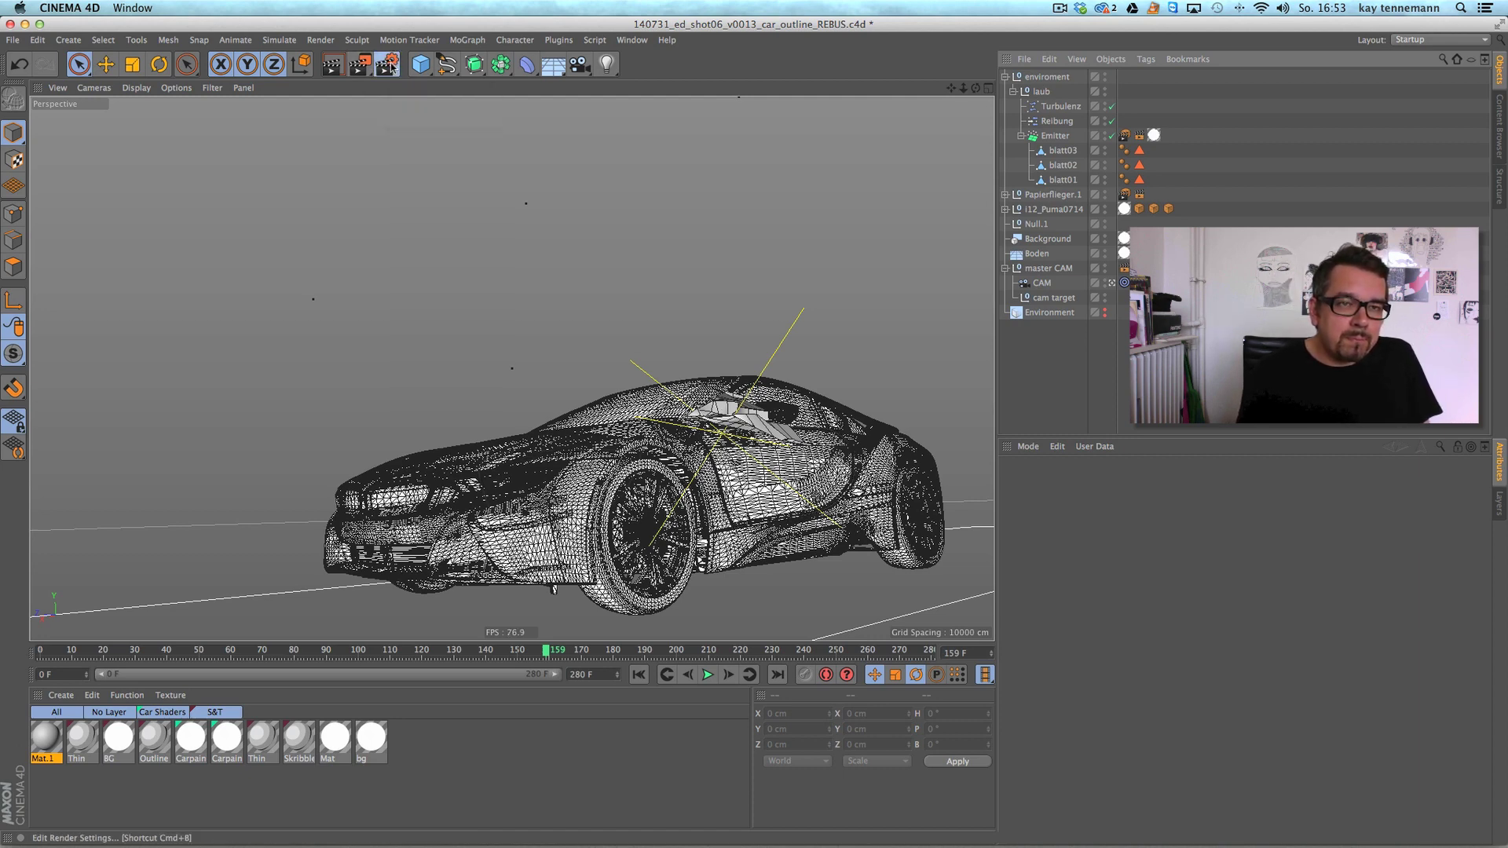
left_click(390, 66)
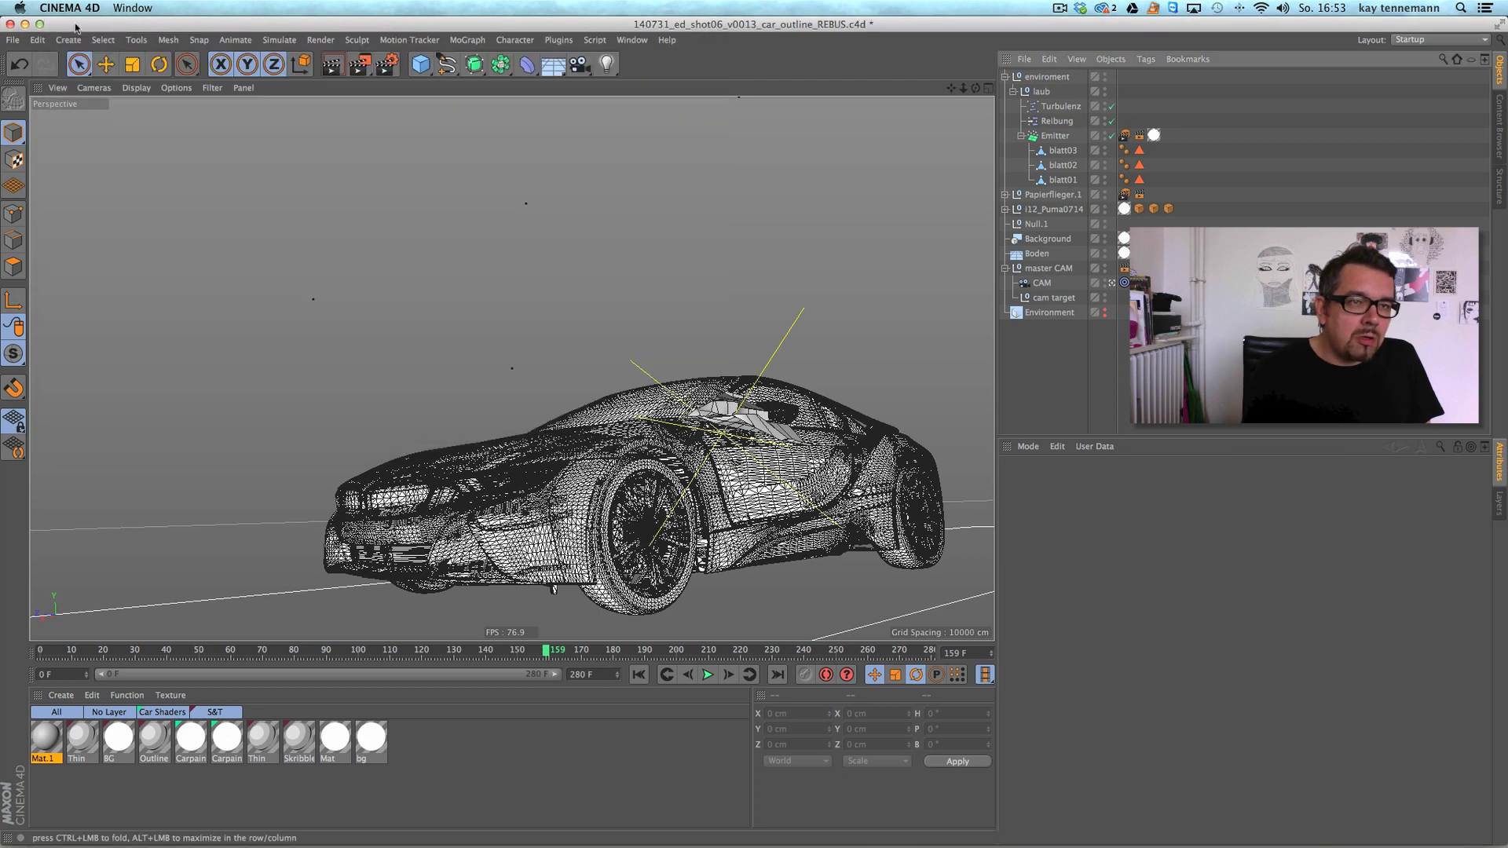
left_click(359, 65)
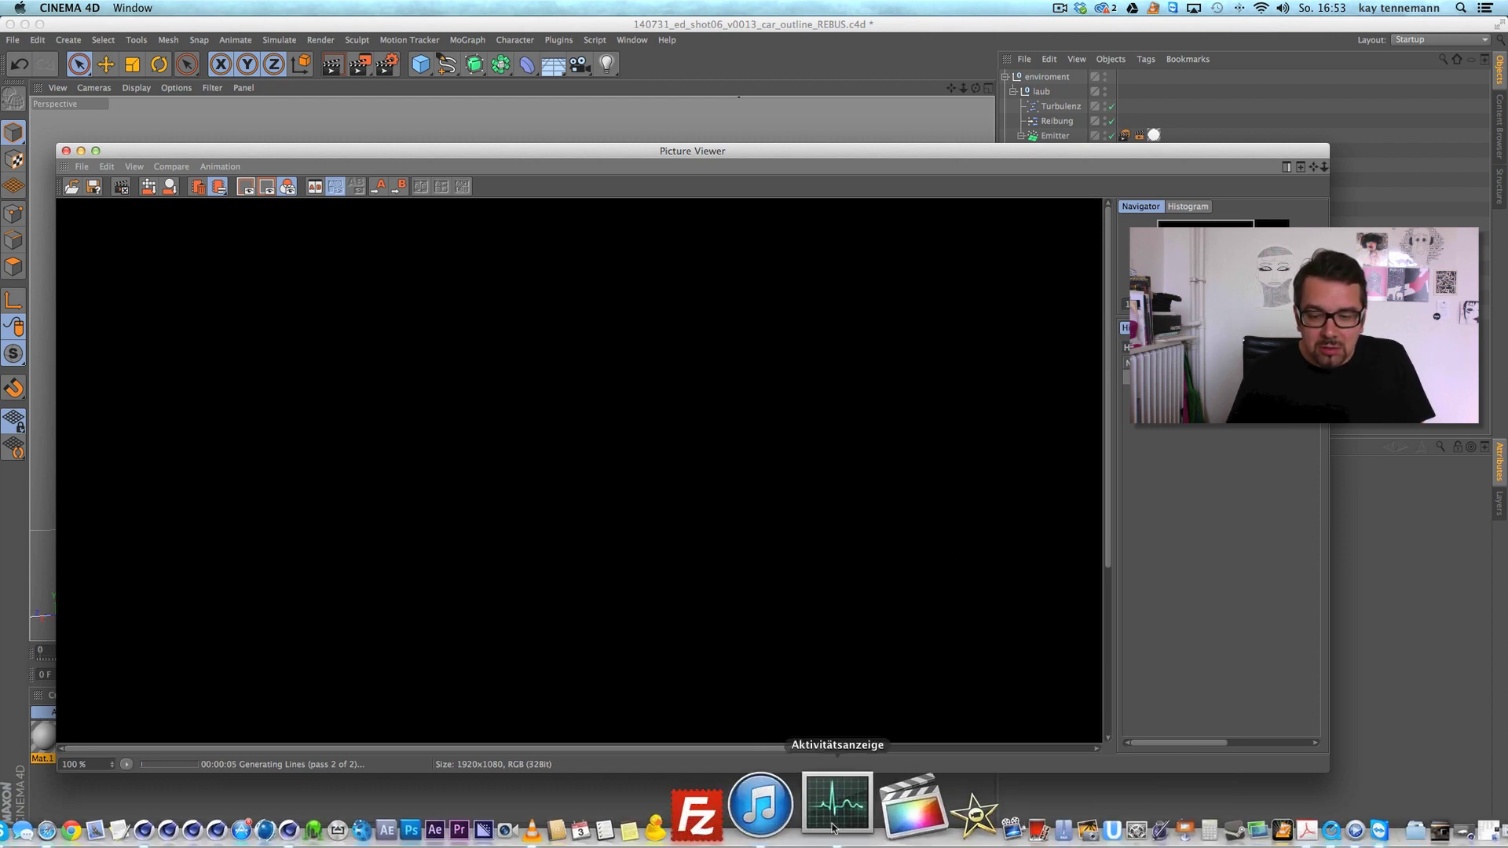
left_click(835, 821)
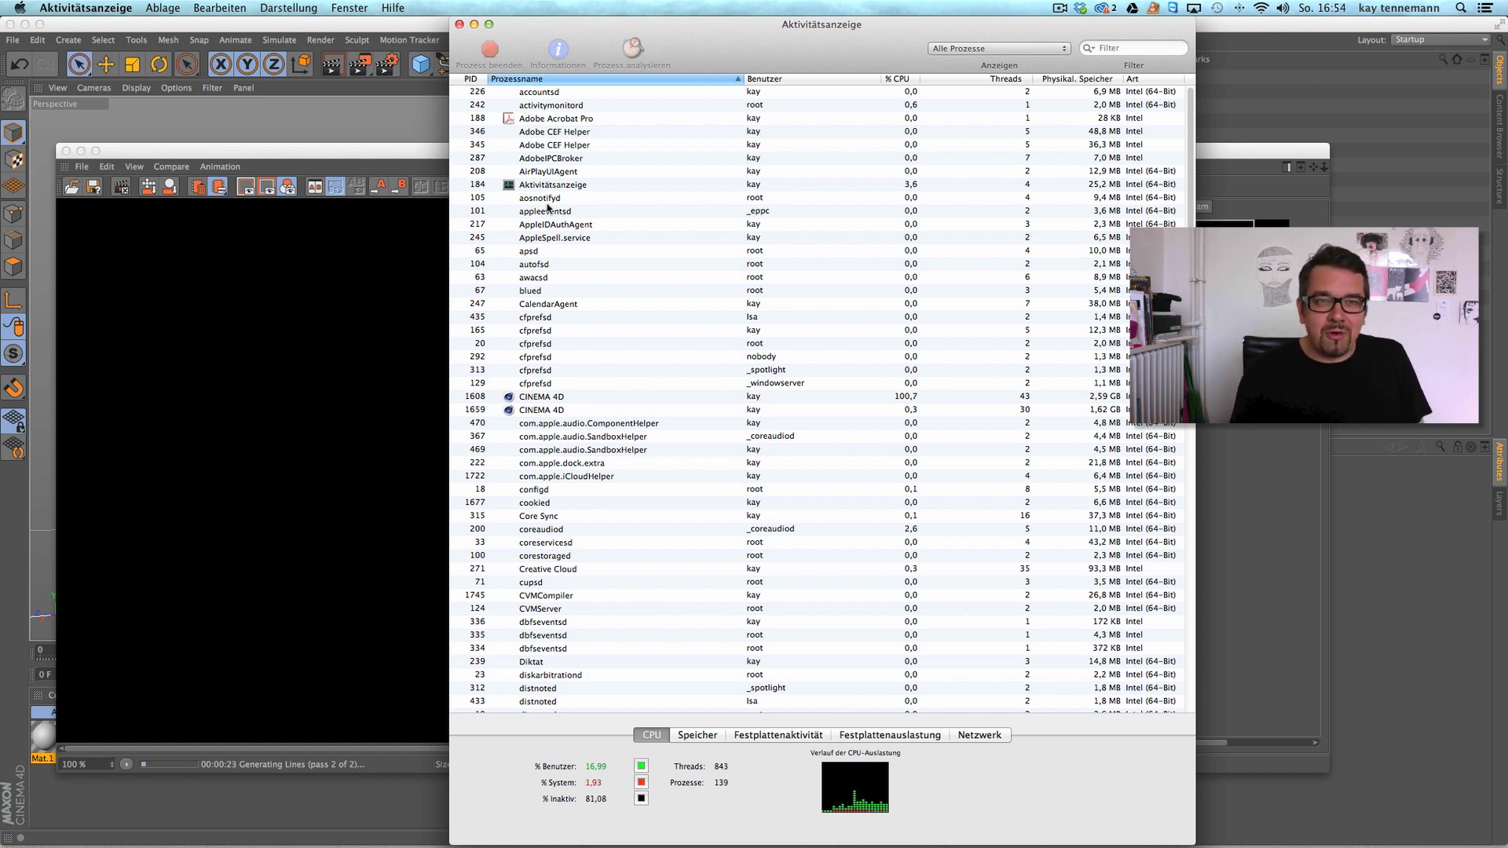
left_click(459, 25)
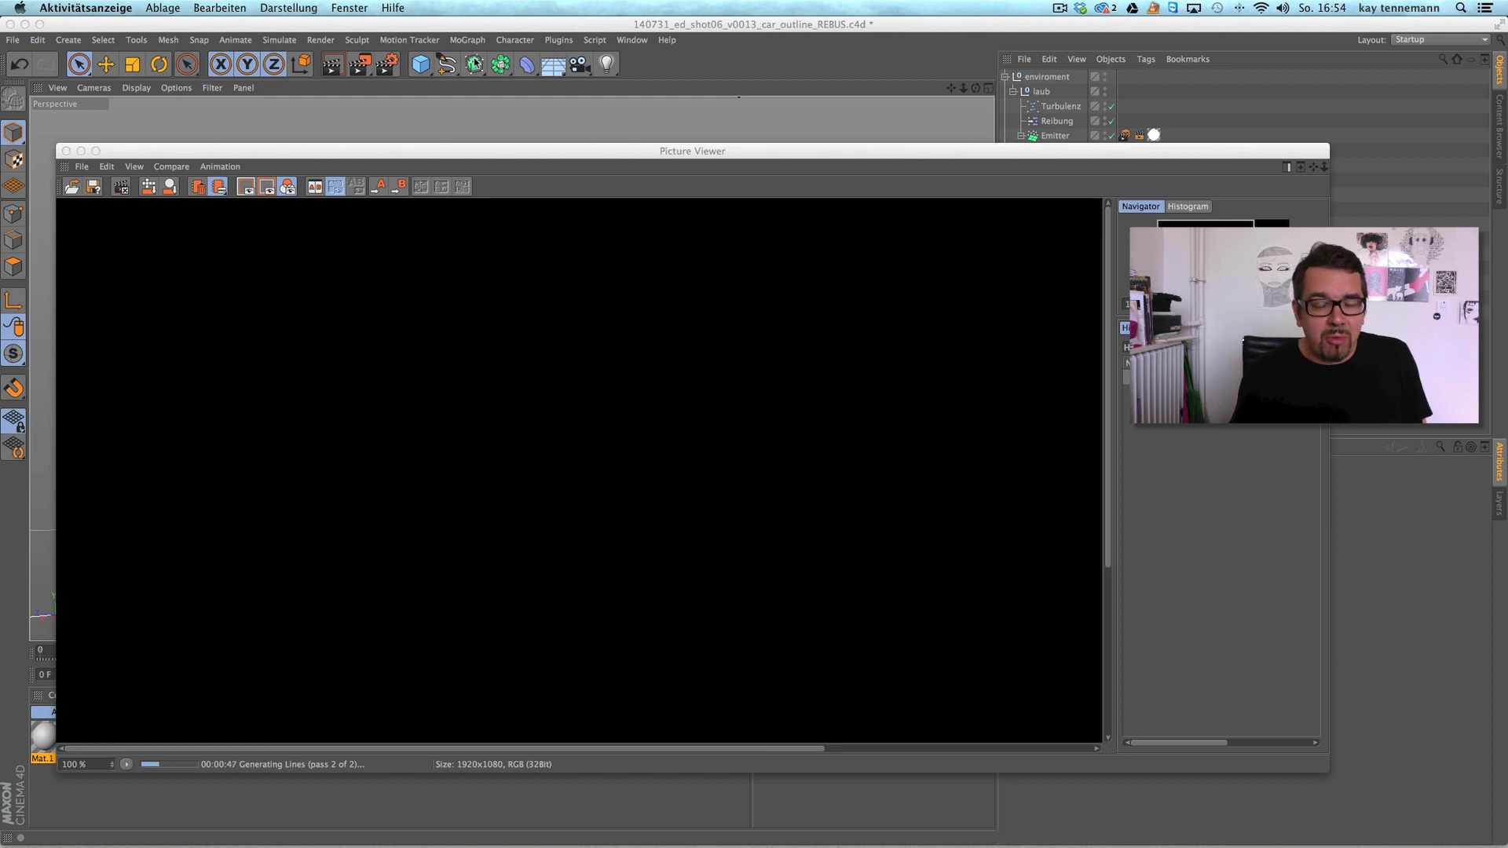
Start a new project with a Sphere and add Hair to it.
left_click(13, 40)
left_click(41, 66)
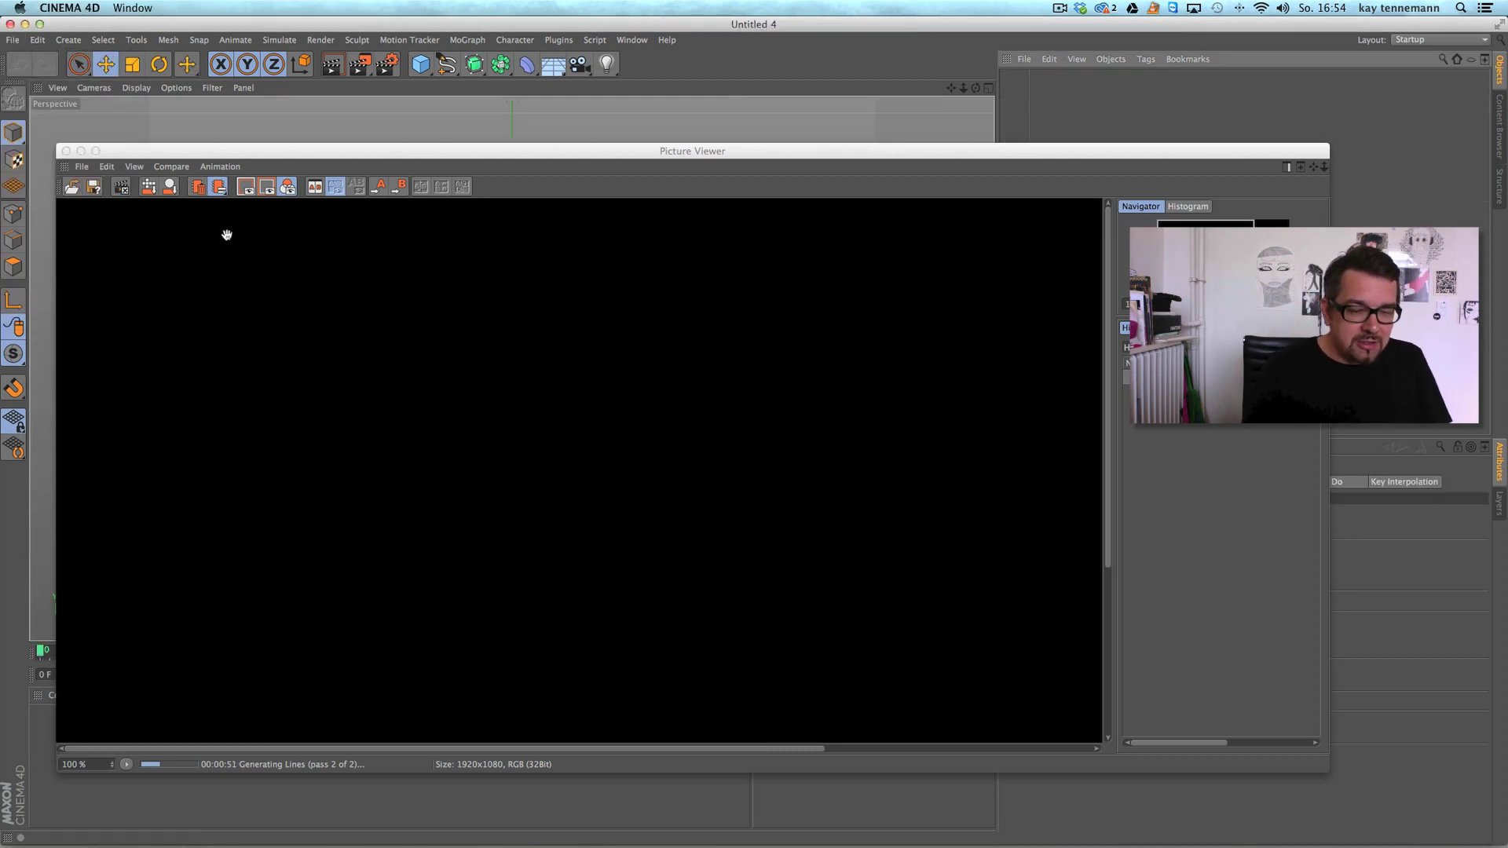
left_click(82, 151)
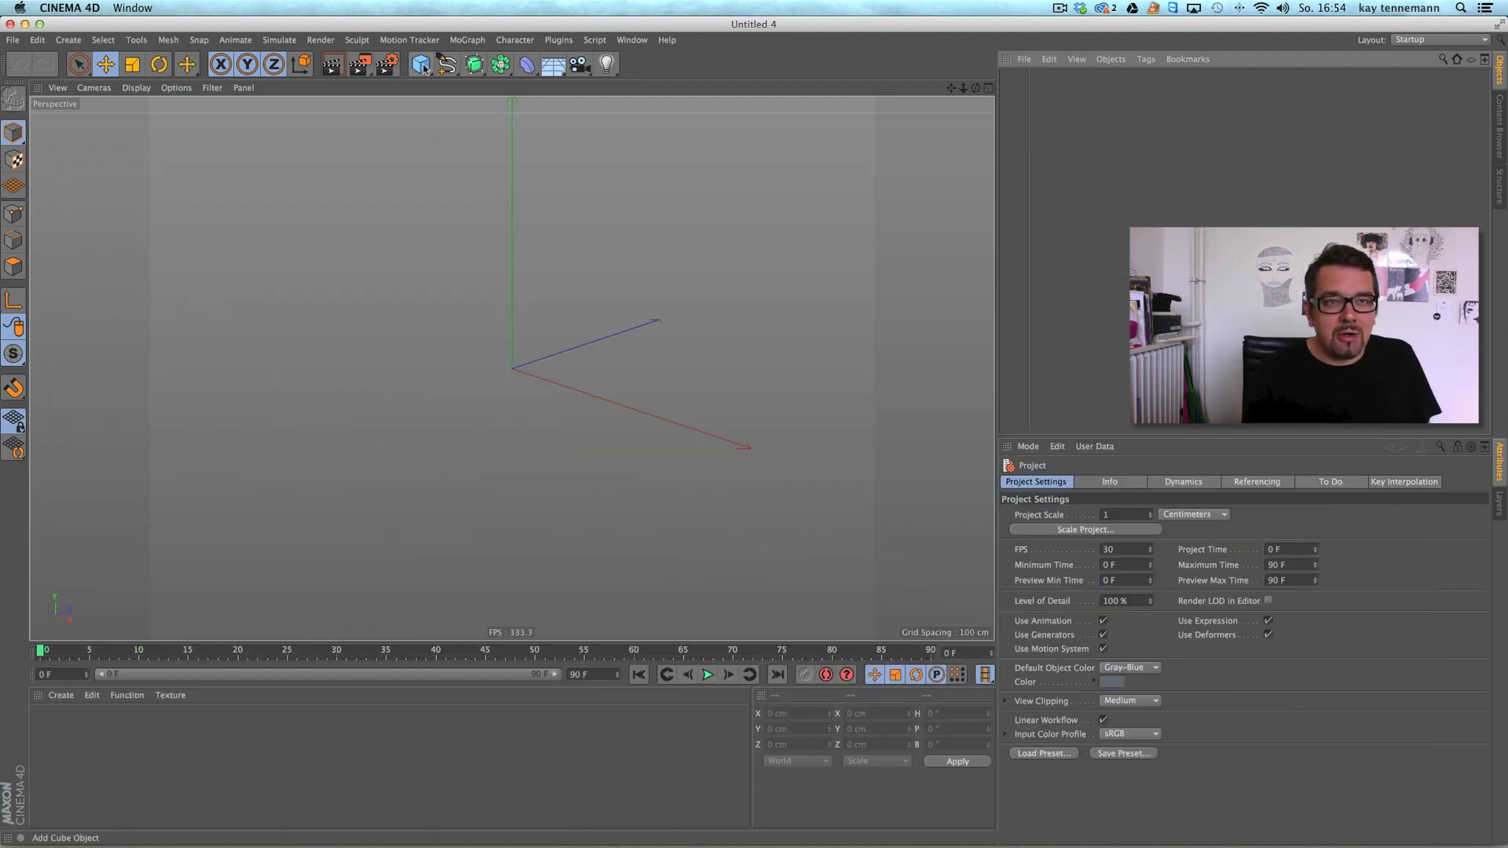
left_click(420, 64)
left_click(727, 118)
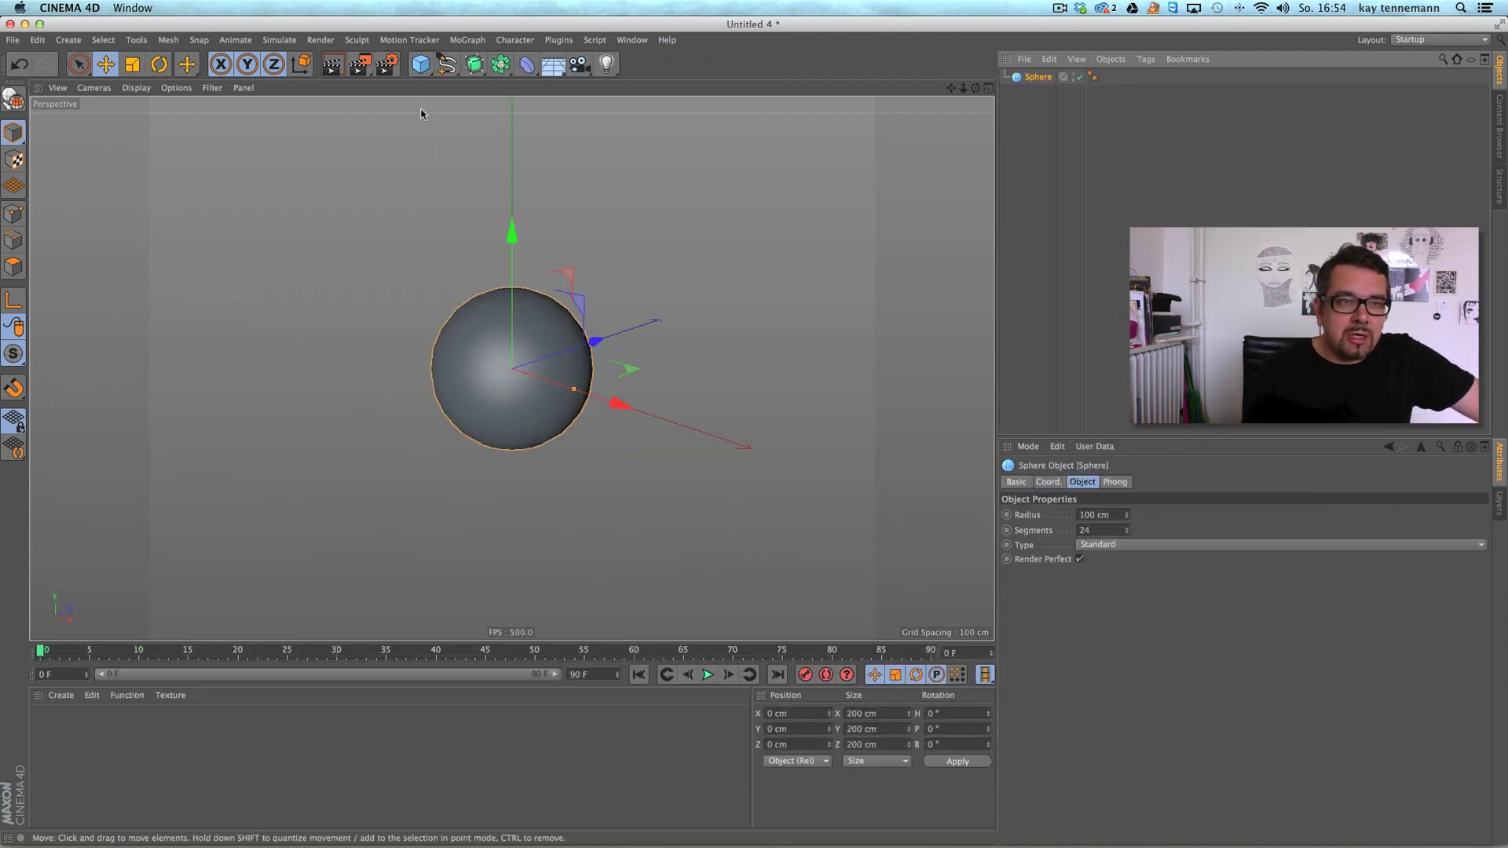
left_click(328, 40)
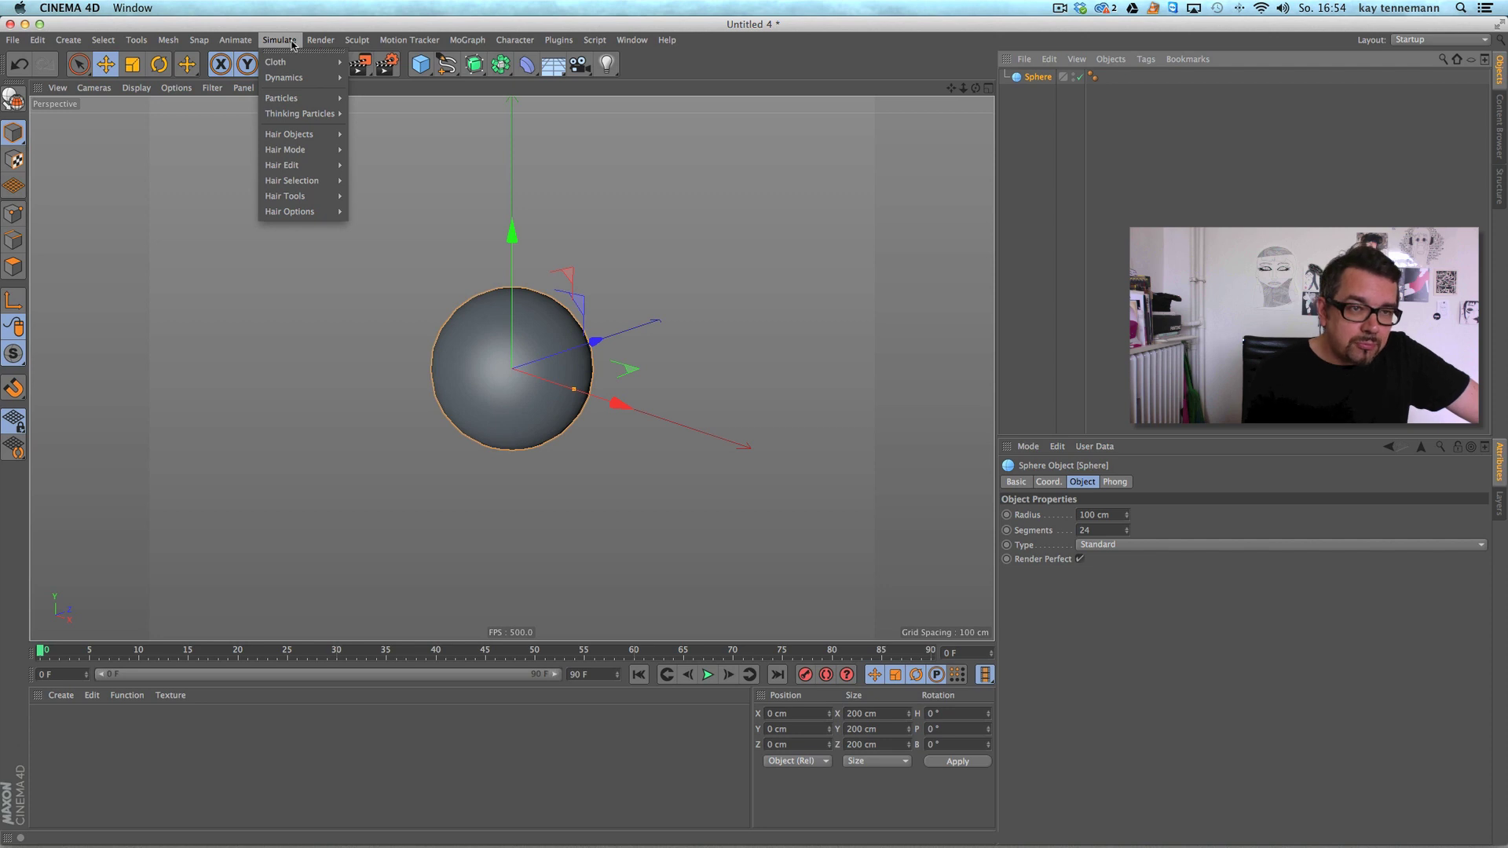
mouse_move(312, 134)
left_click(361, 140)
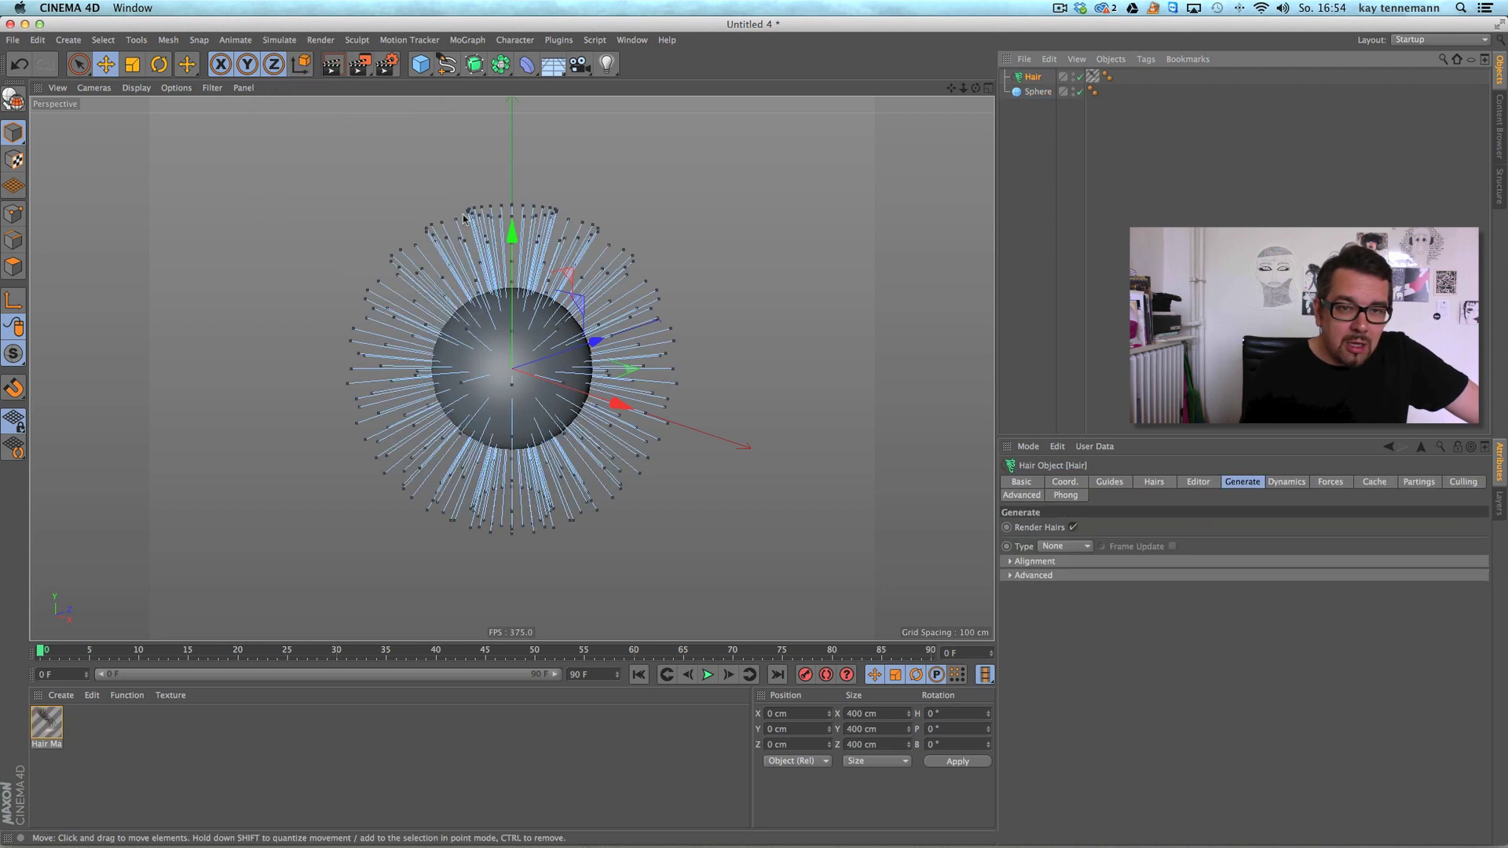
Move the hair sphere right of centre, play to frame 59 so the hair droops, then add a Cube.
key("ctrl+r")
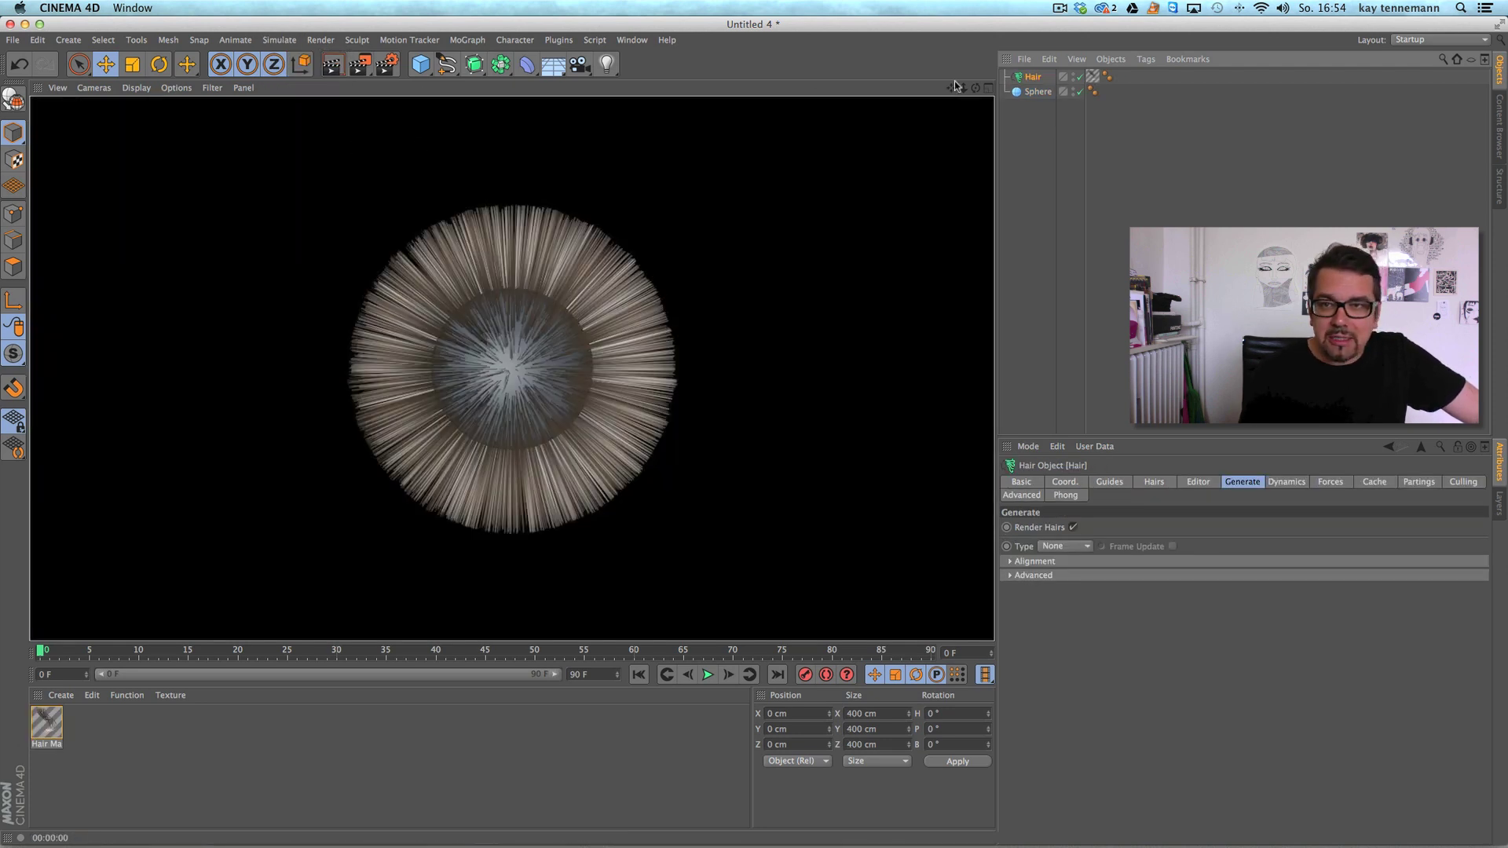
left_click_drag(963, 87, 925, 106)
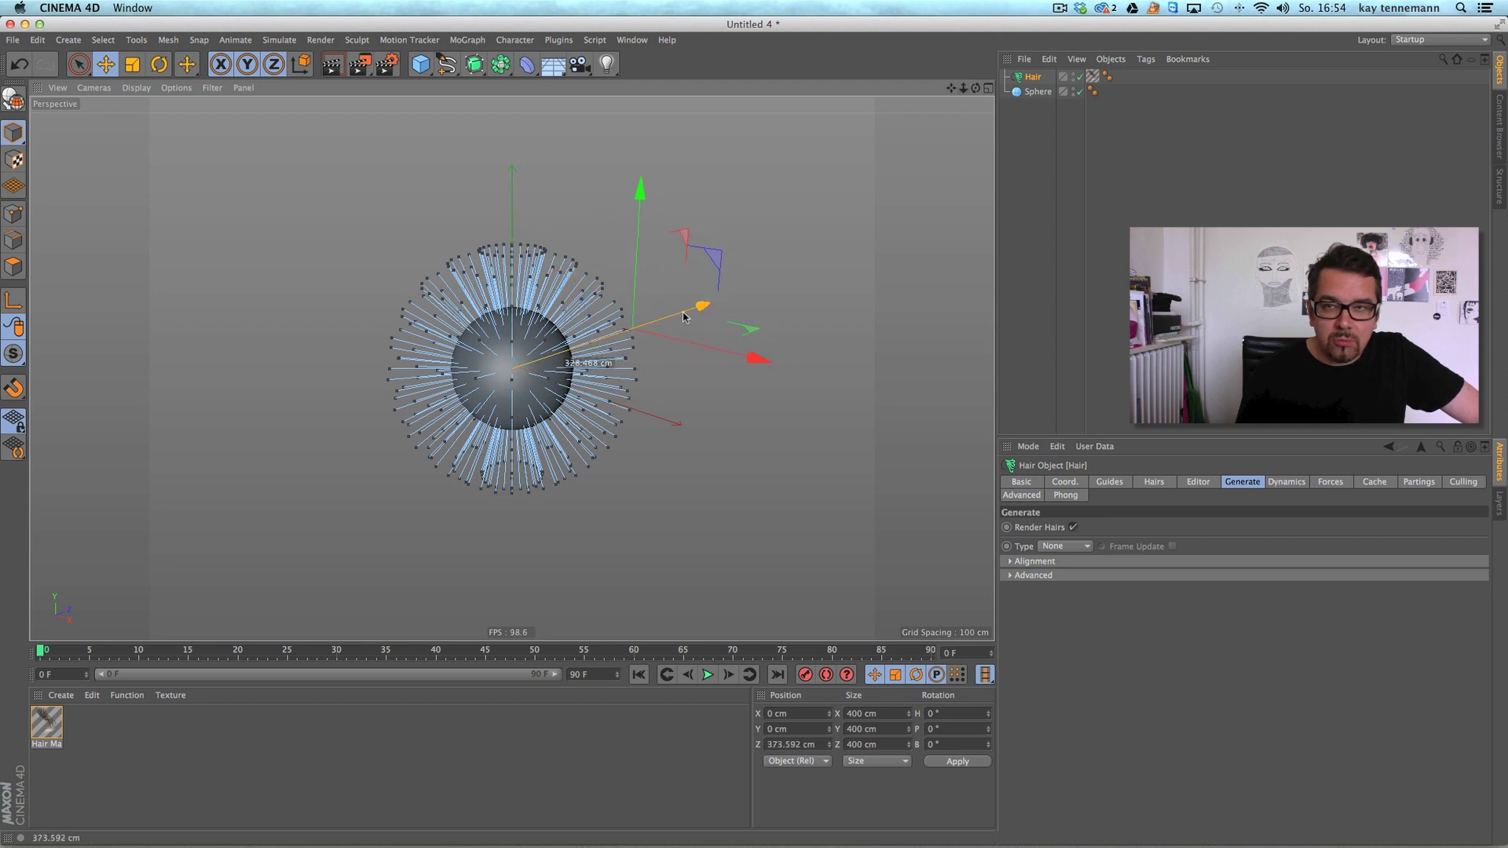
left_click_drag(754, 362, 895, 346)
left_click(707, 674)
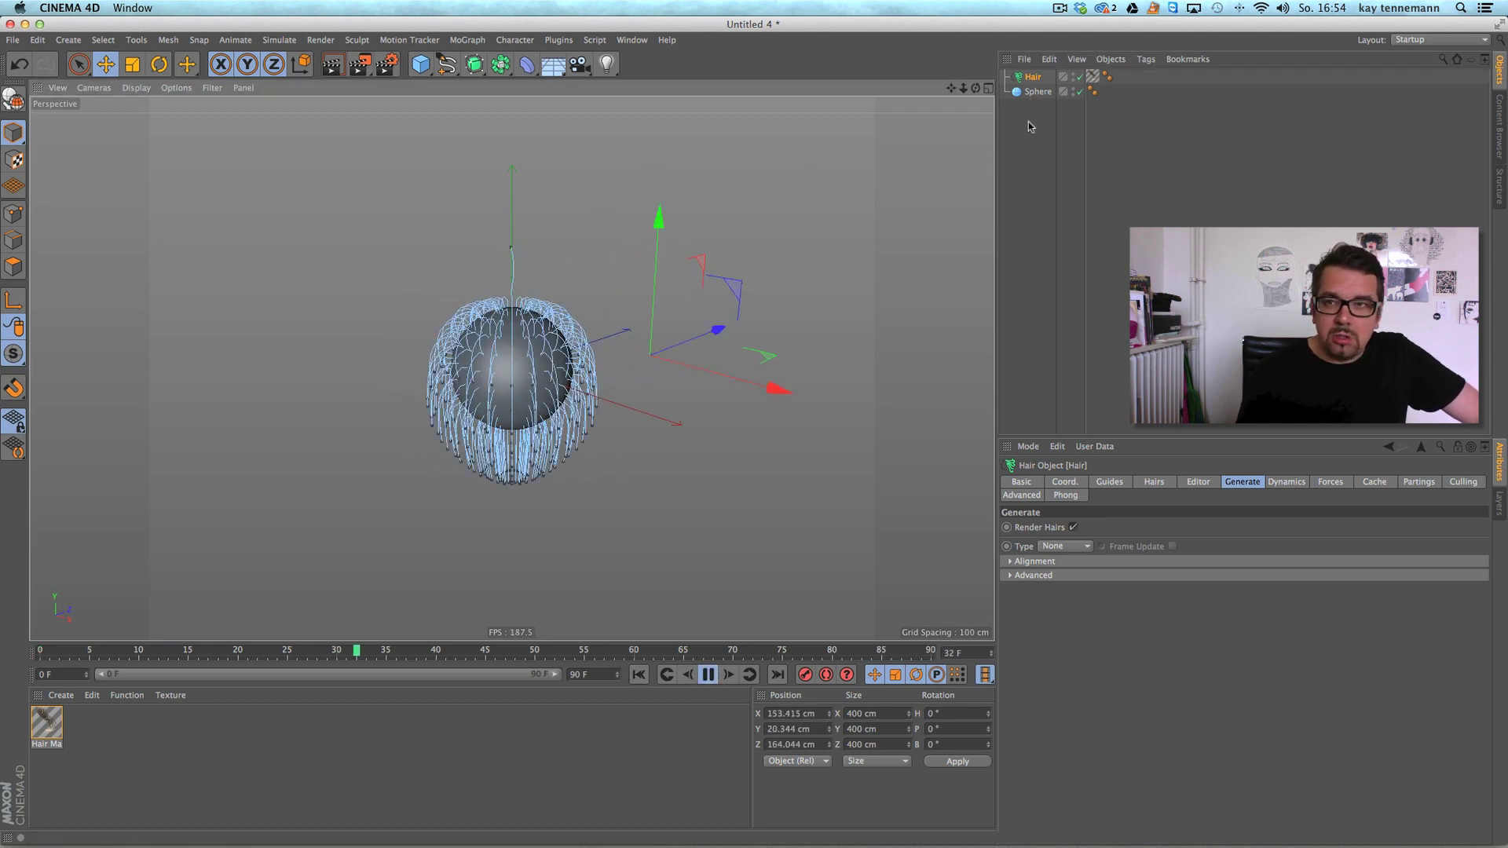
left_click(511, 369)
left_click_drag(353, 316, 498, 327)
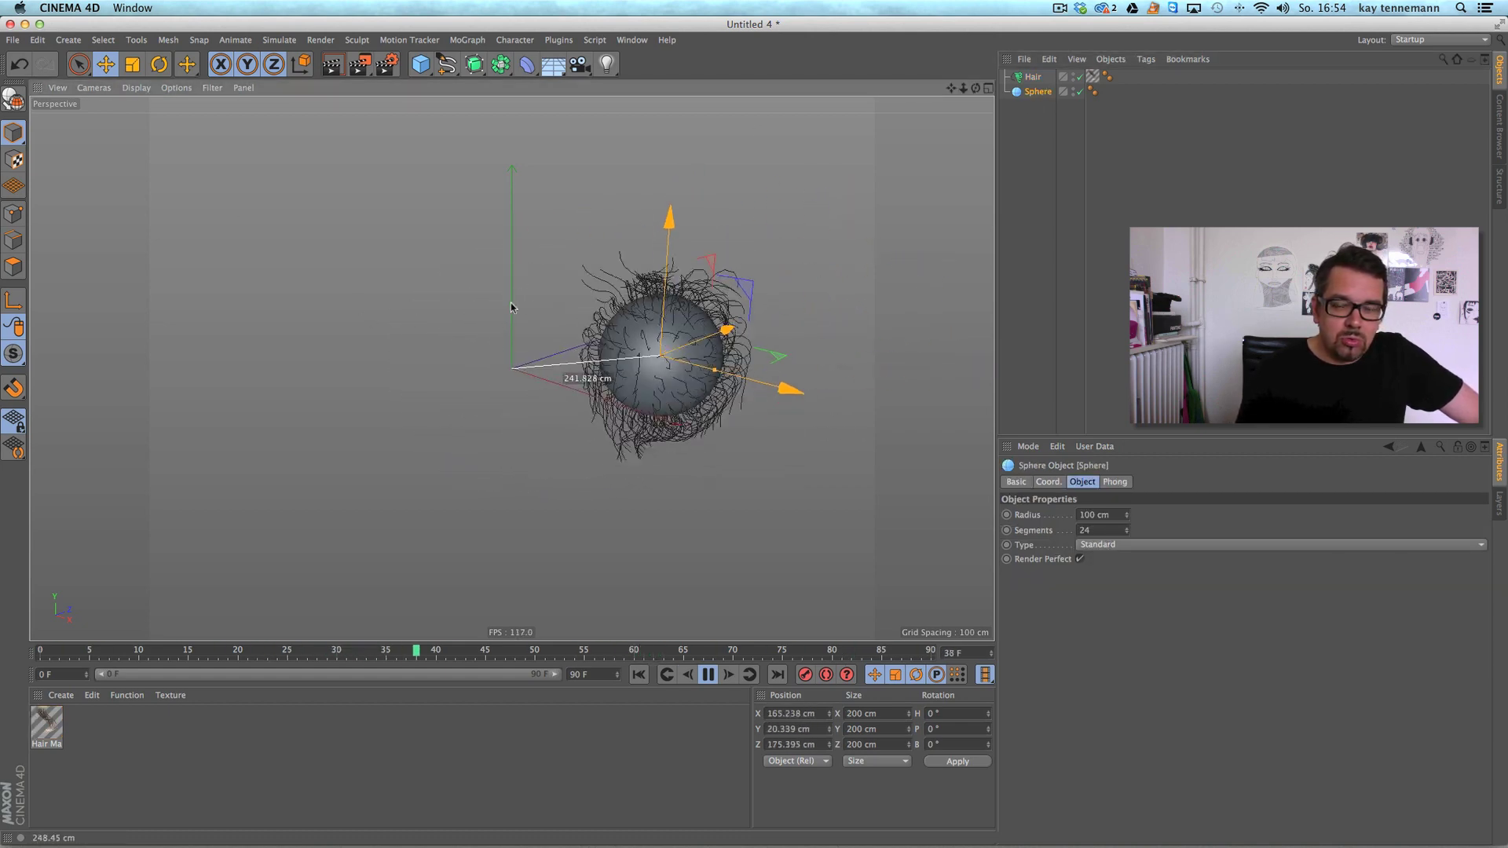
left_click(731, 677)
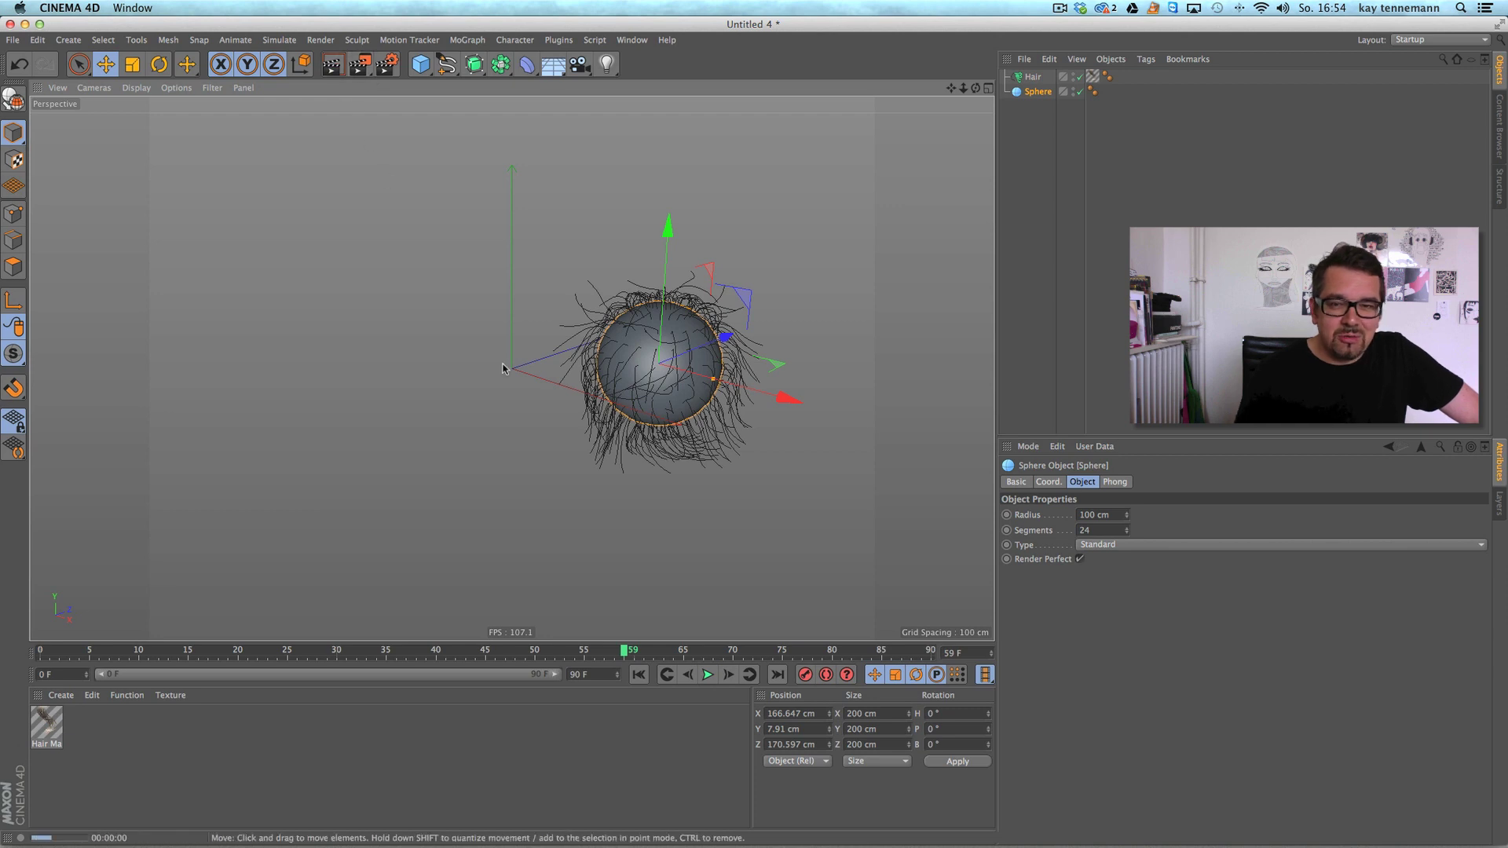
key("super+r")
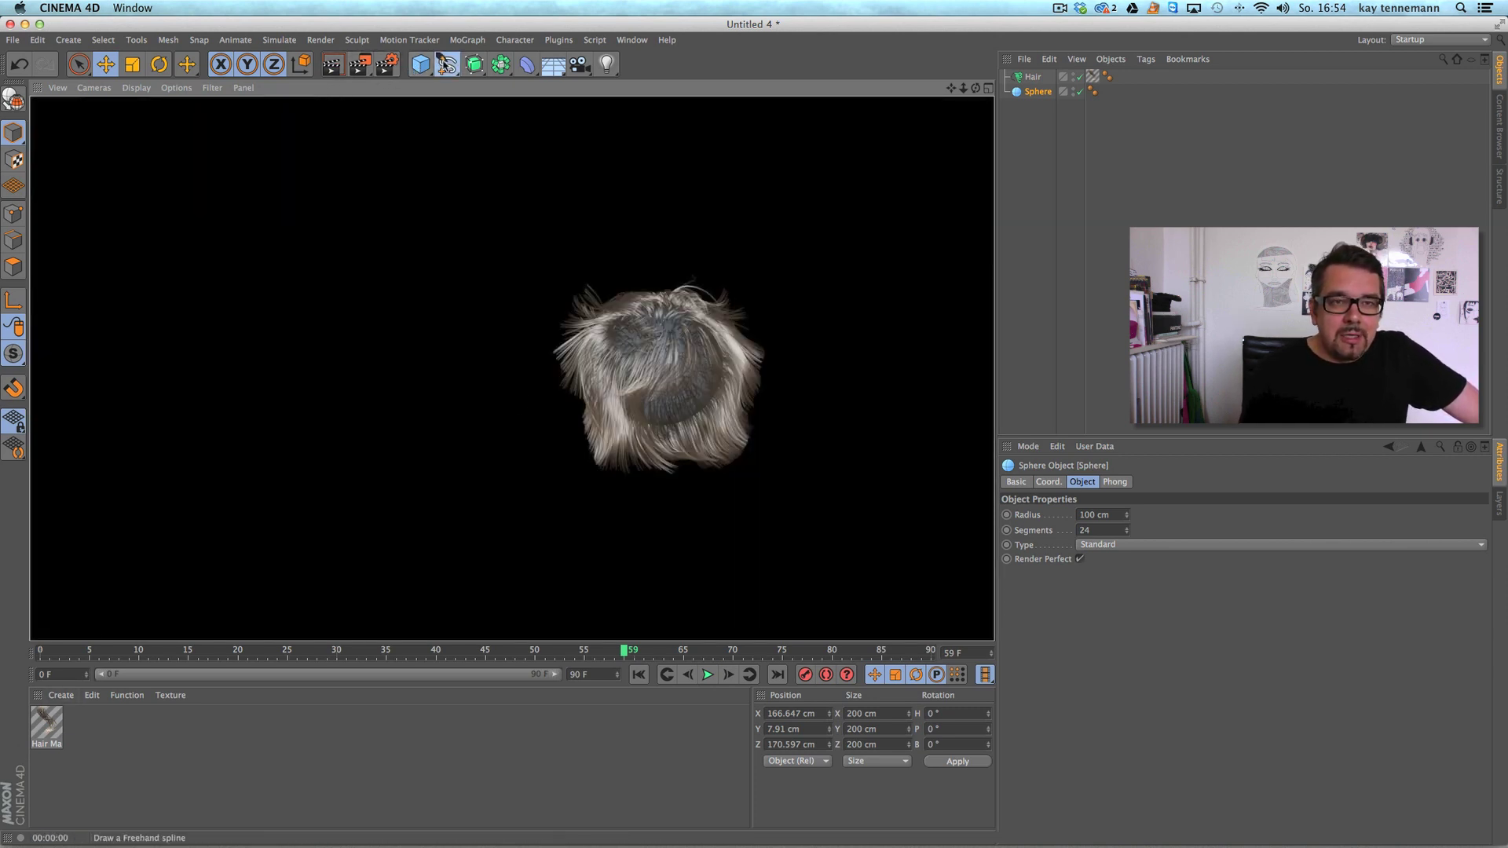
left_click(446, 66)
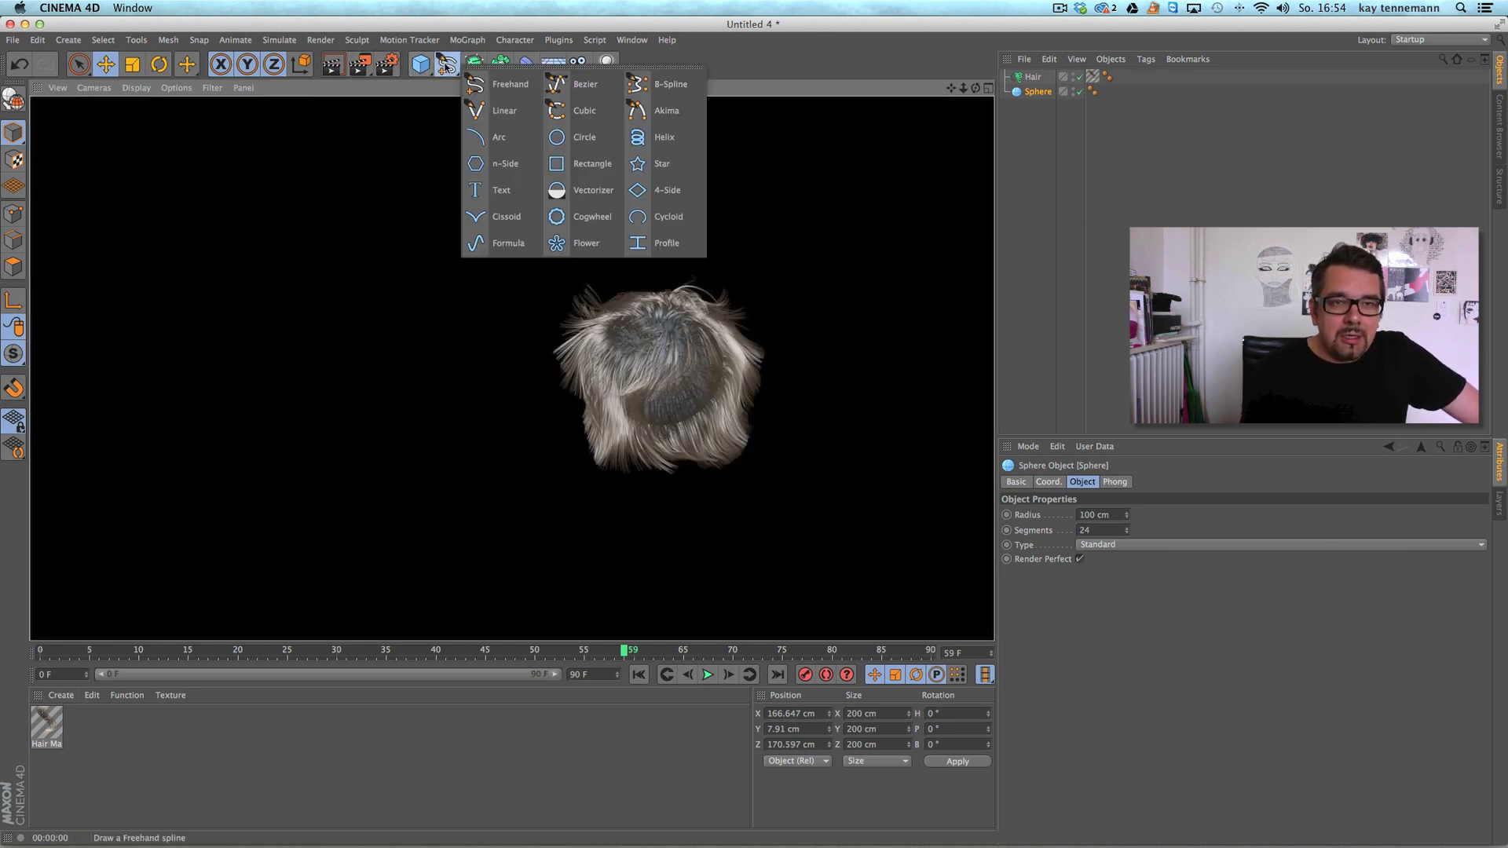
left_click(420, 64)
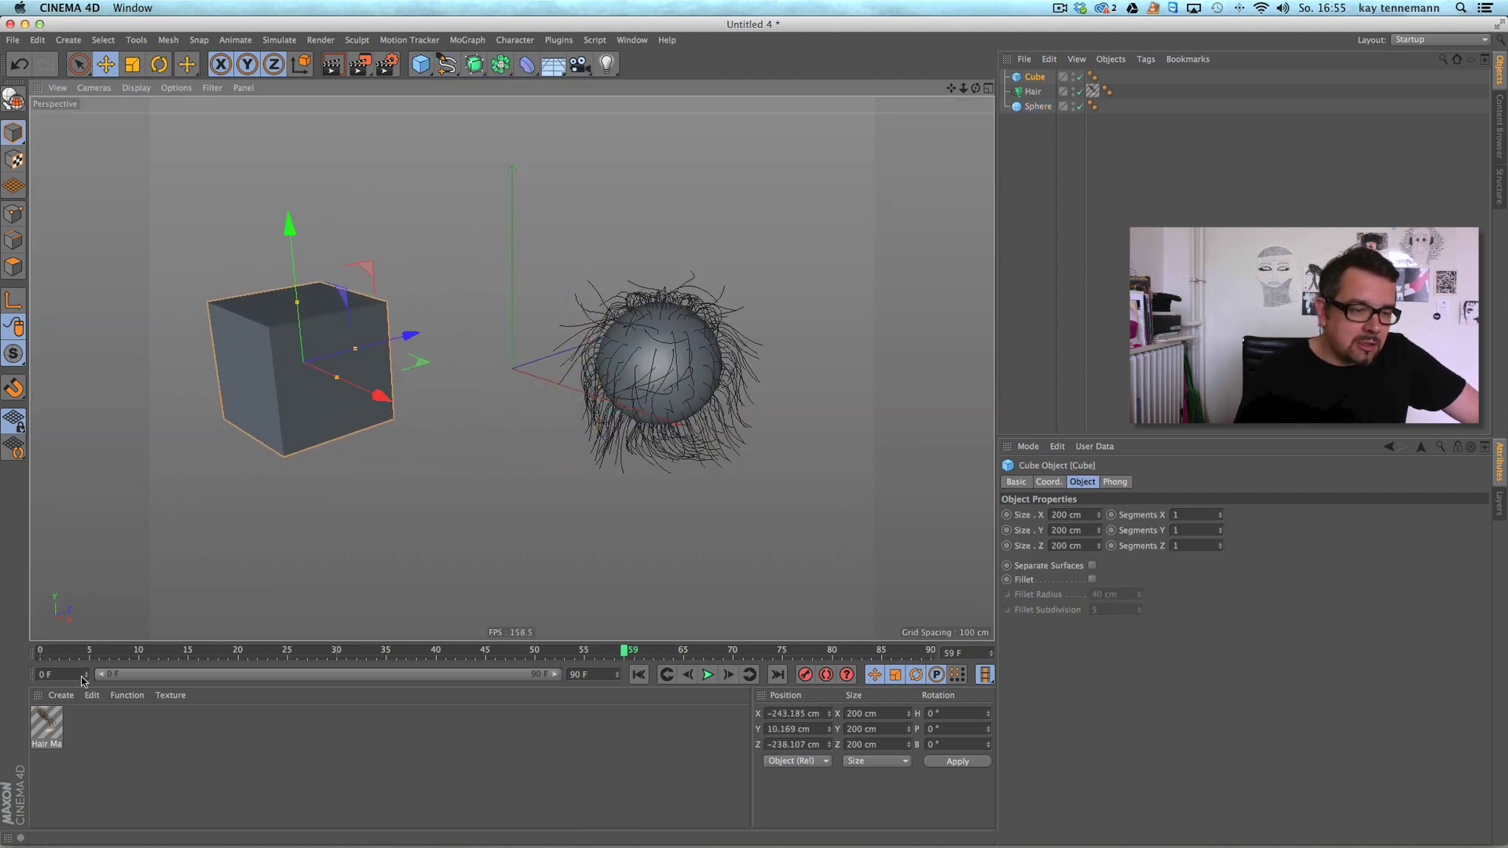
Create a new Sketch Material and render the view in sketch style.
left_click(60, 695)
mouse_move(126, 737)
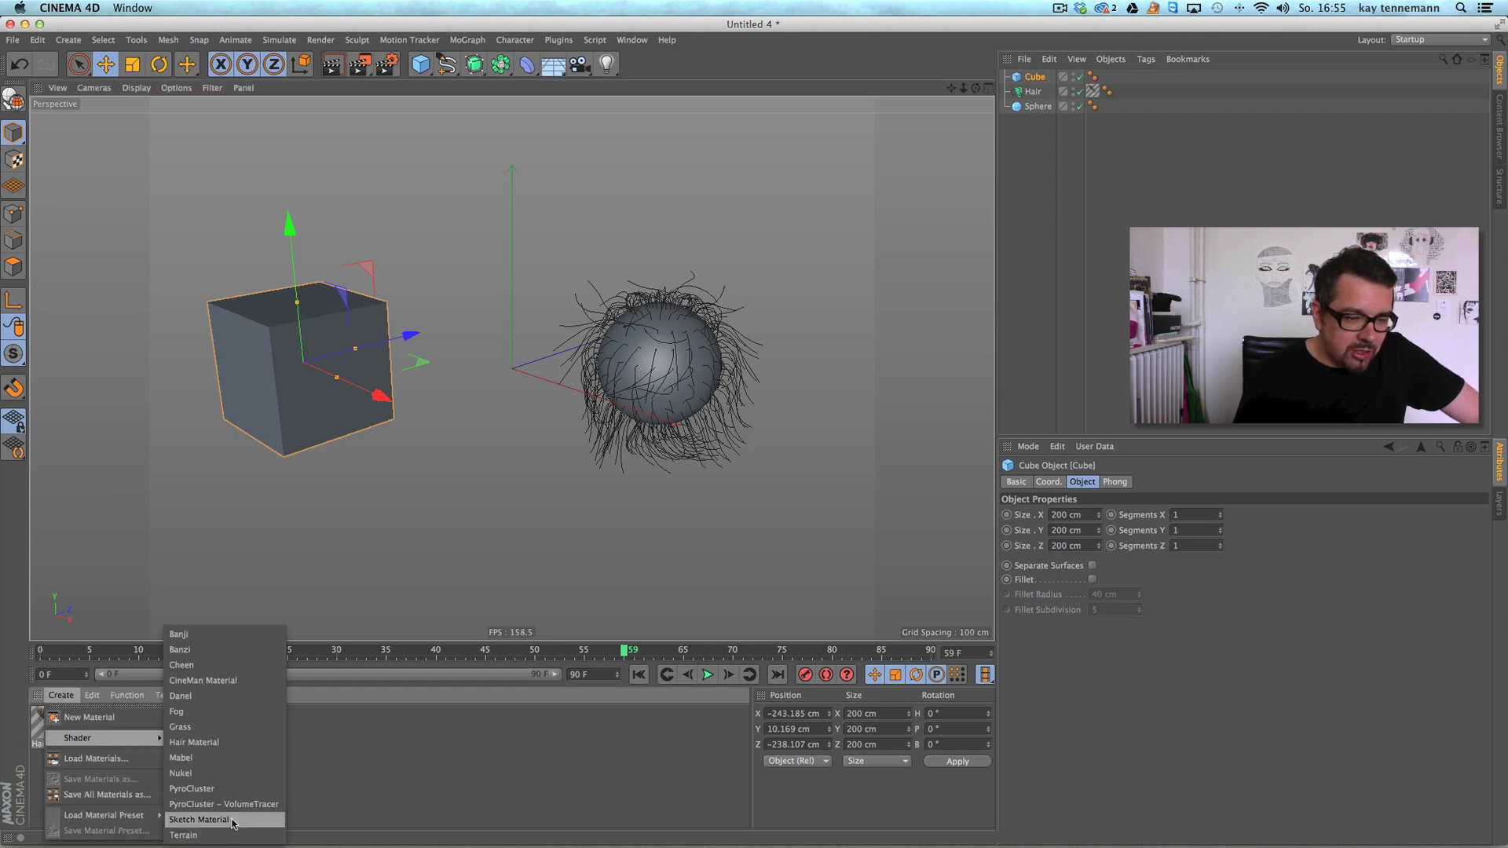
left_click(233, 821)
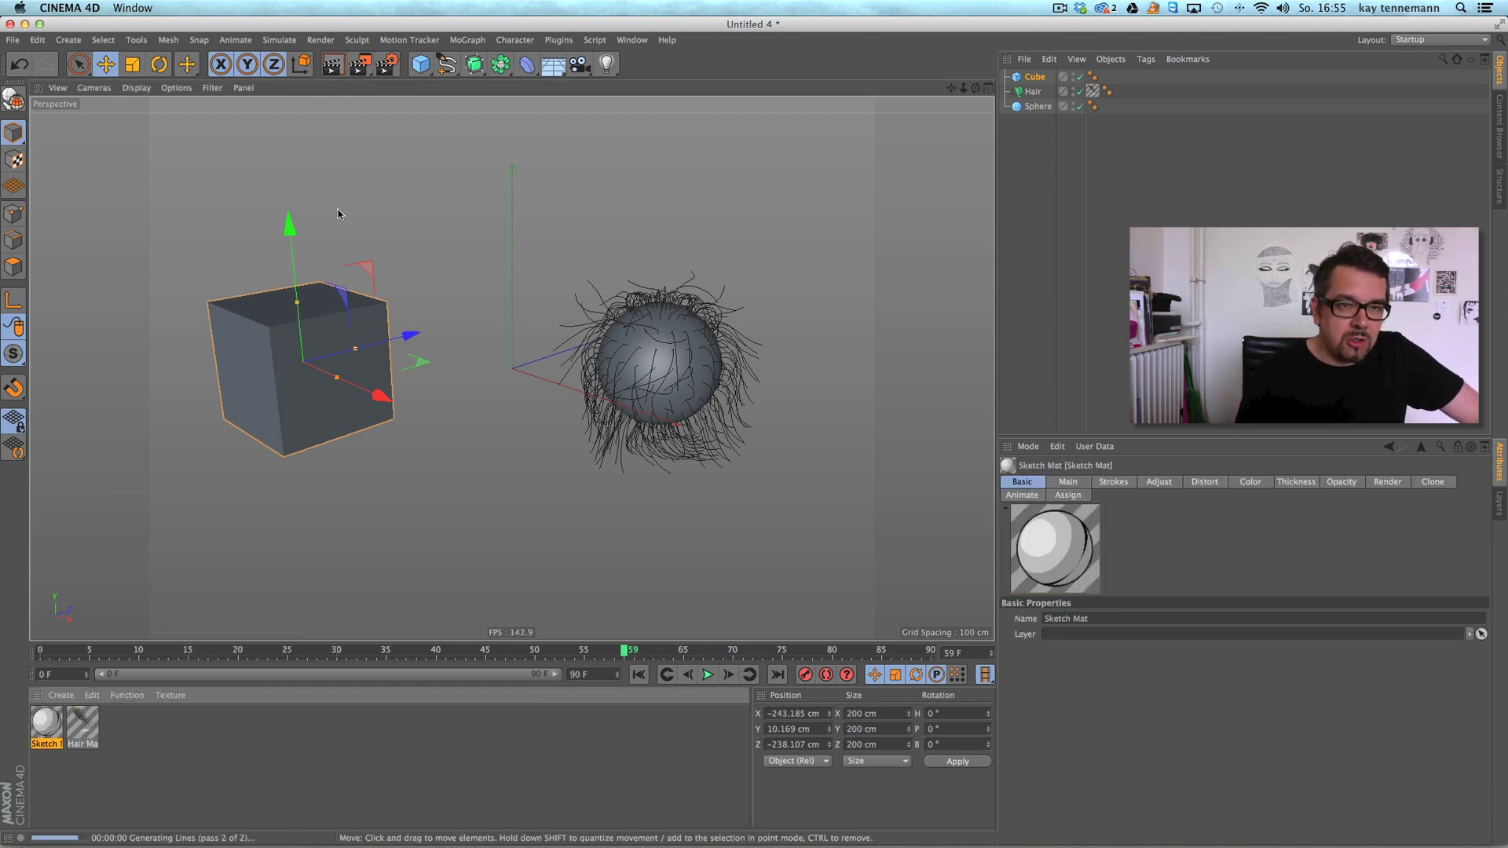
left_click(331, 64)
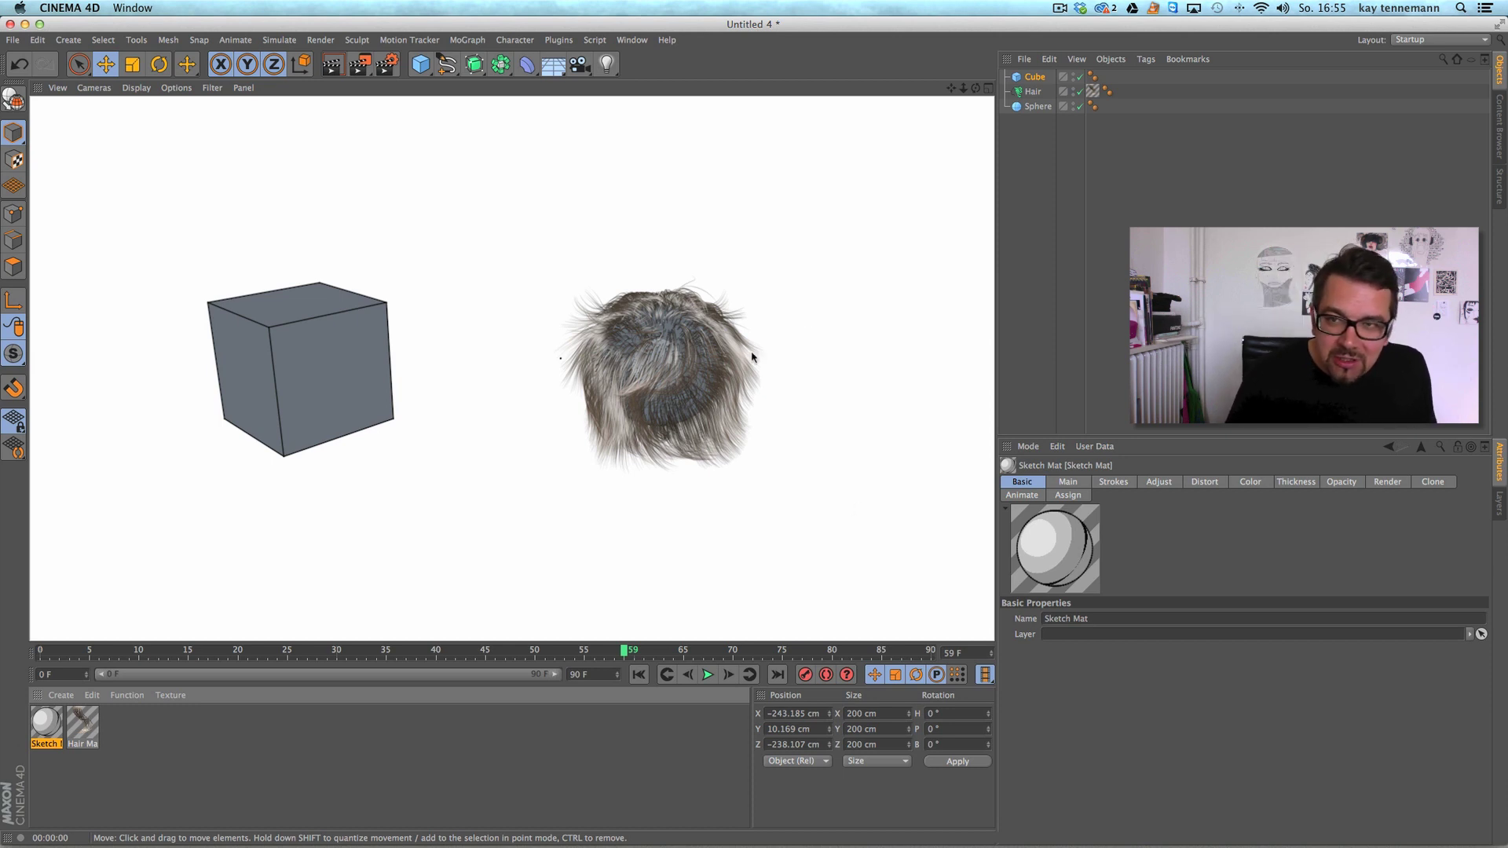
Add a Sketch Render tag to the Sphere with Allow Lines and Allow Shading off, then render with hair.
left_click(1080, 91)
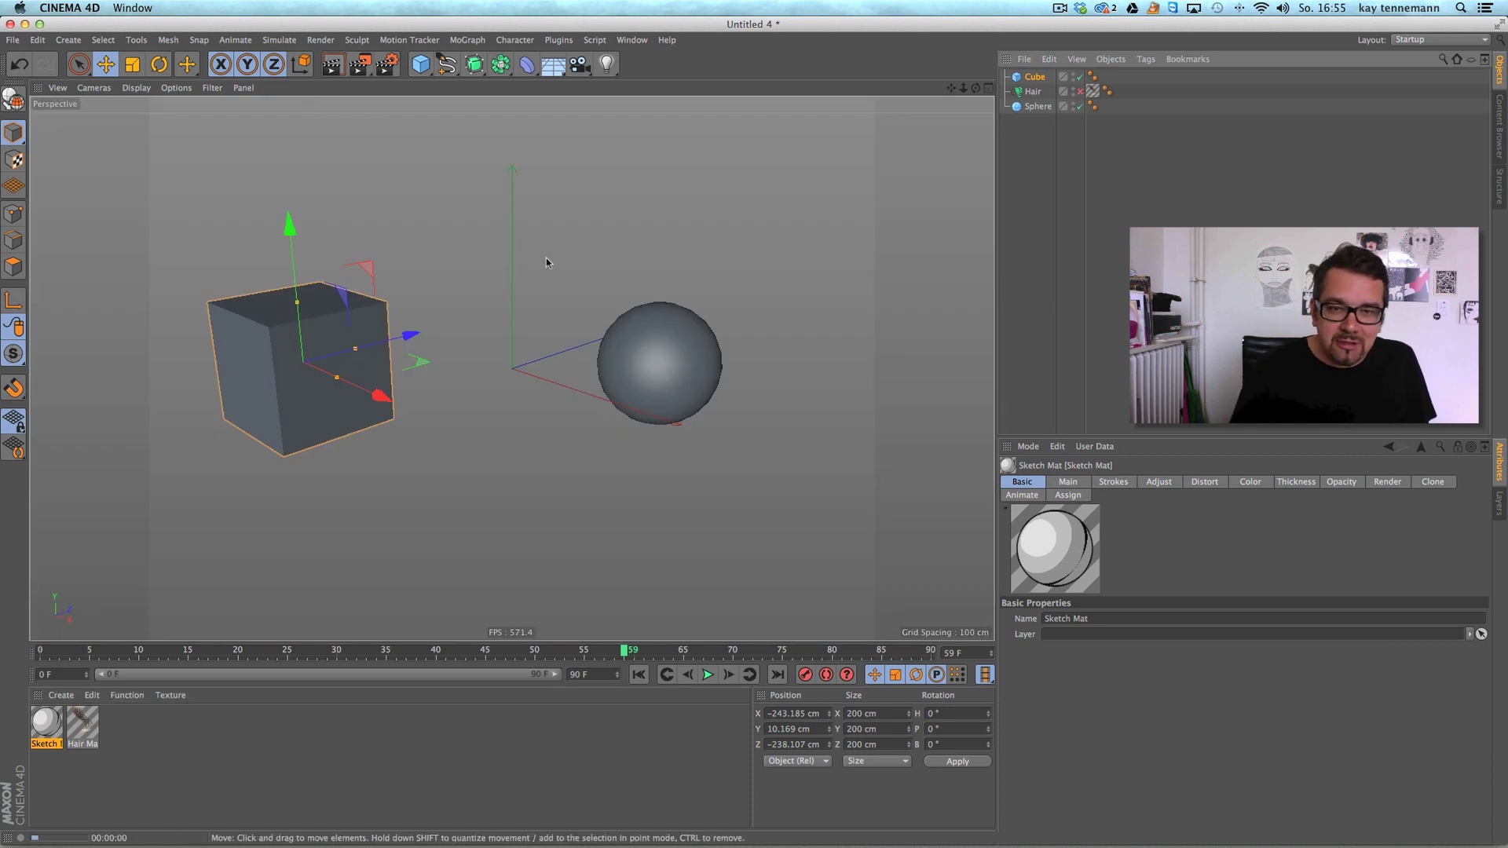
key("super+r")
right_click(1037, 106)
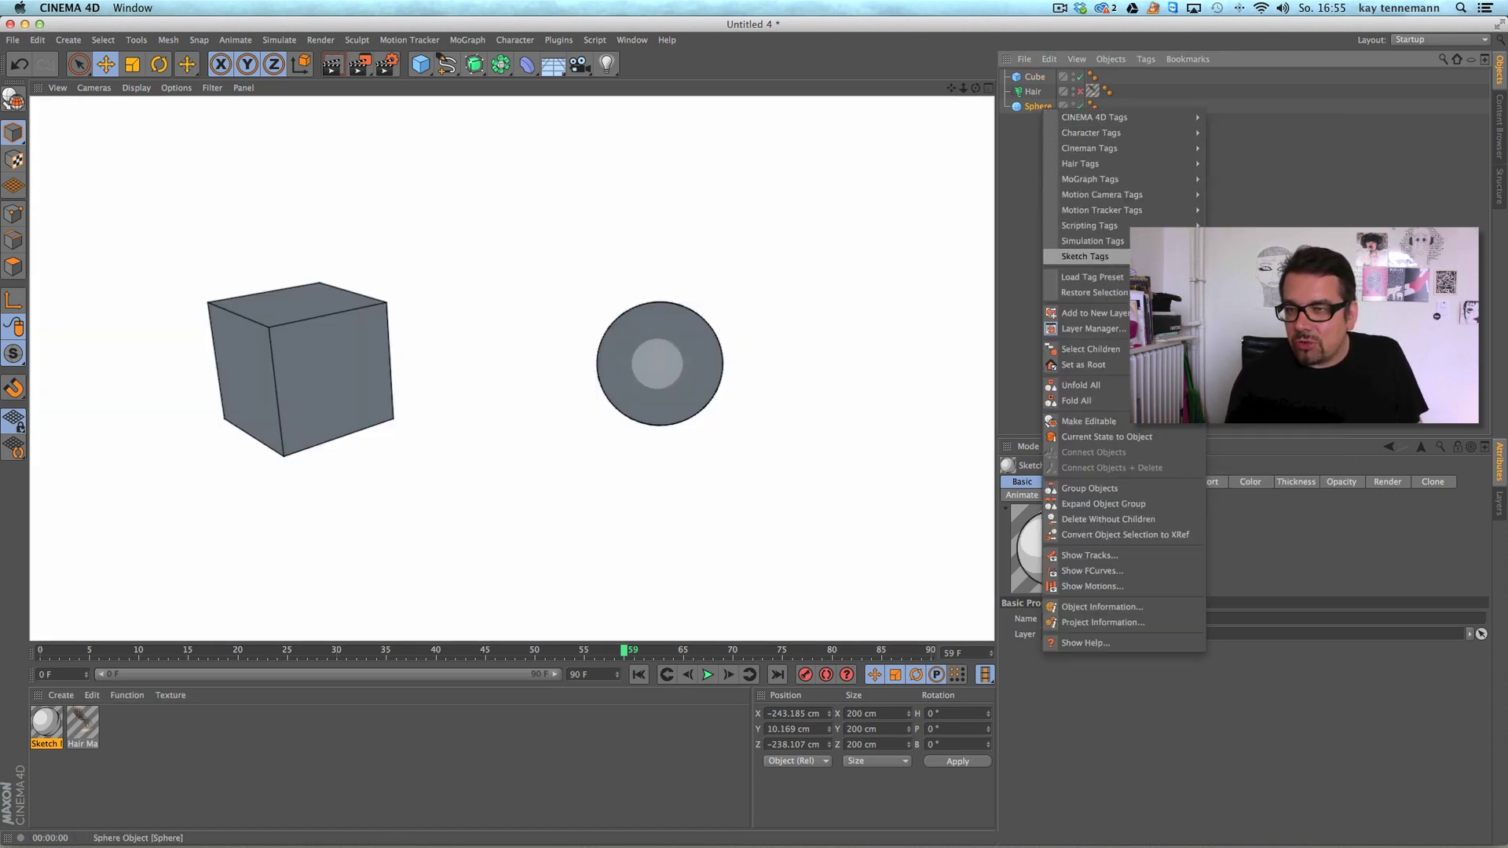
left_click(1241, 255)
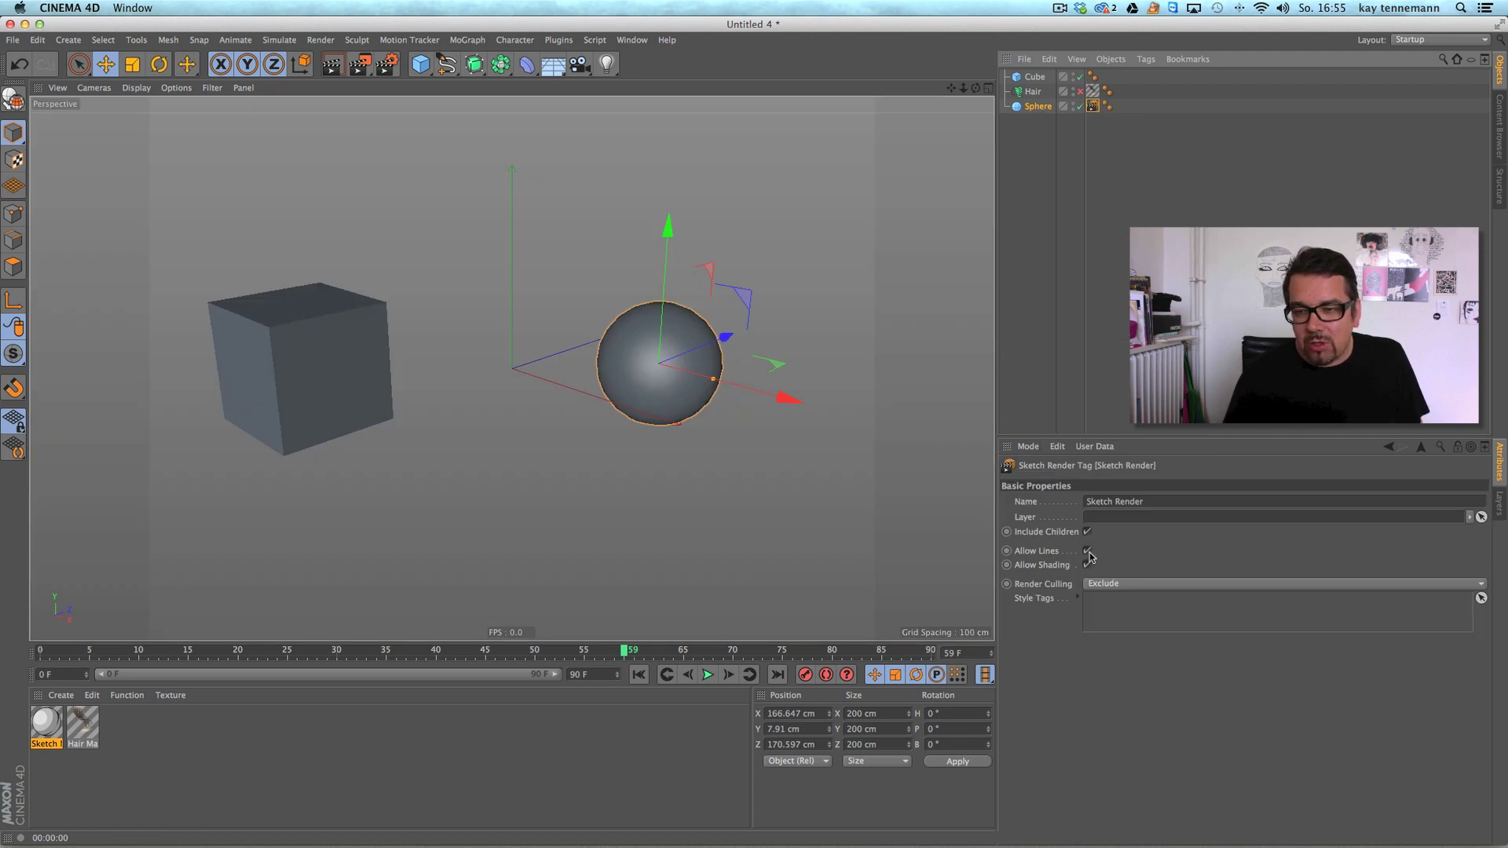
left_click(1087, 551)
left_click(1087, 565)
left_click(1080, 91)
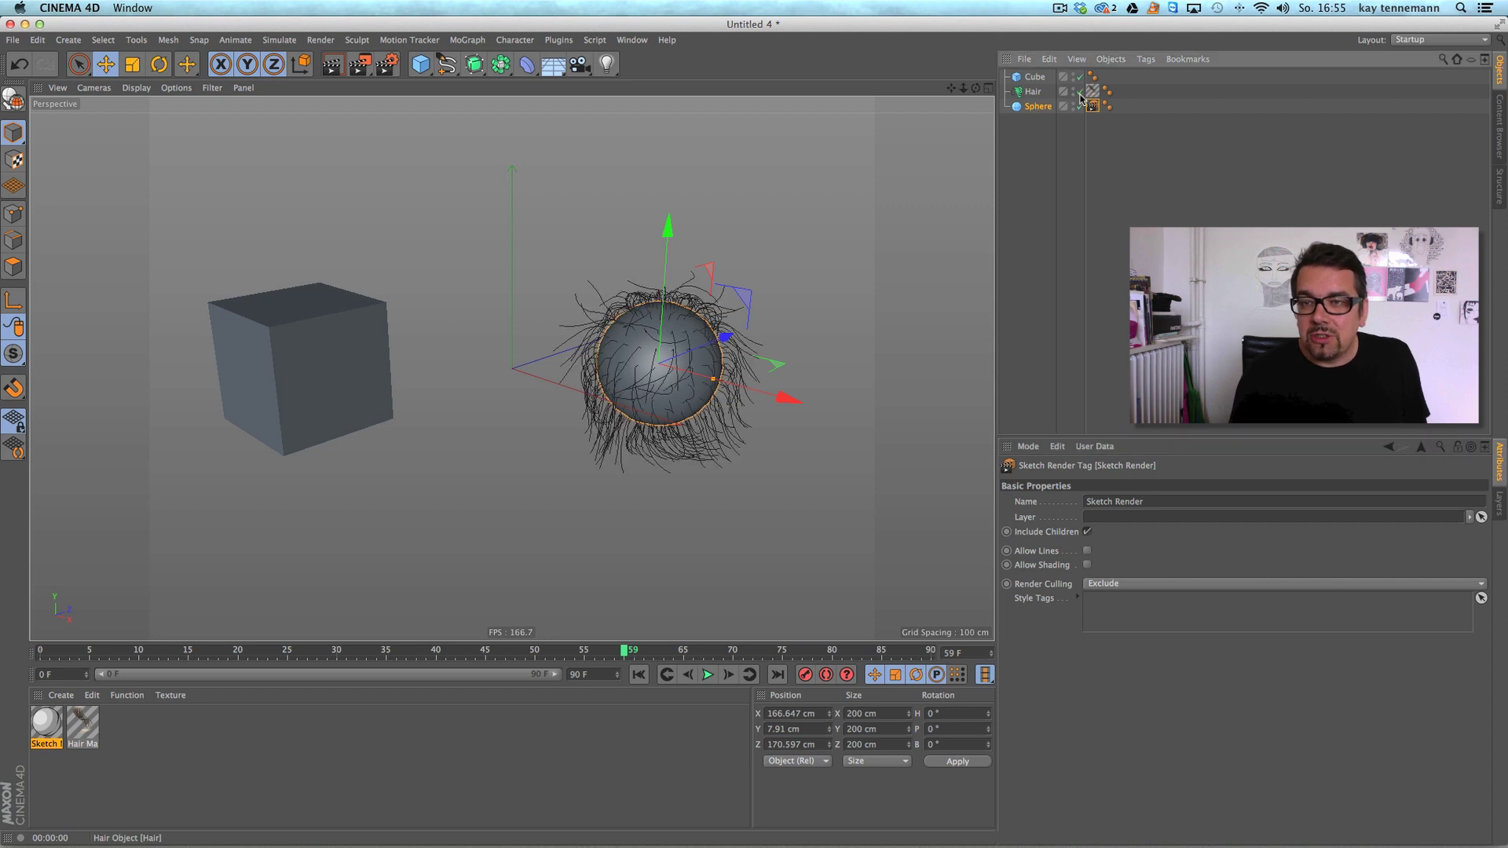
left_click(333, 66)
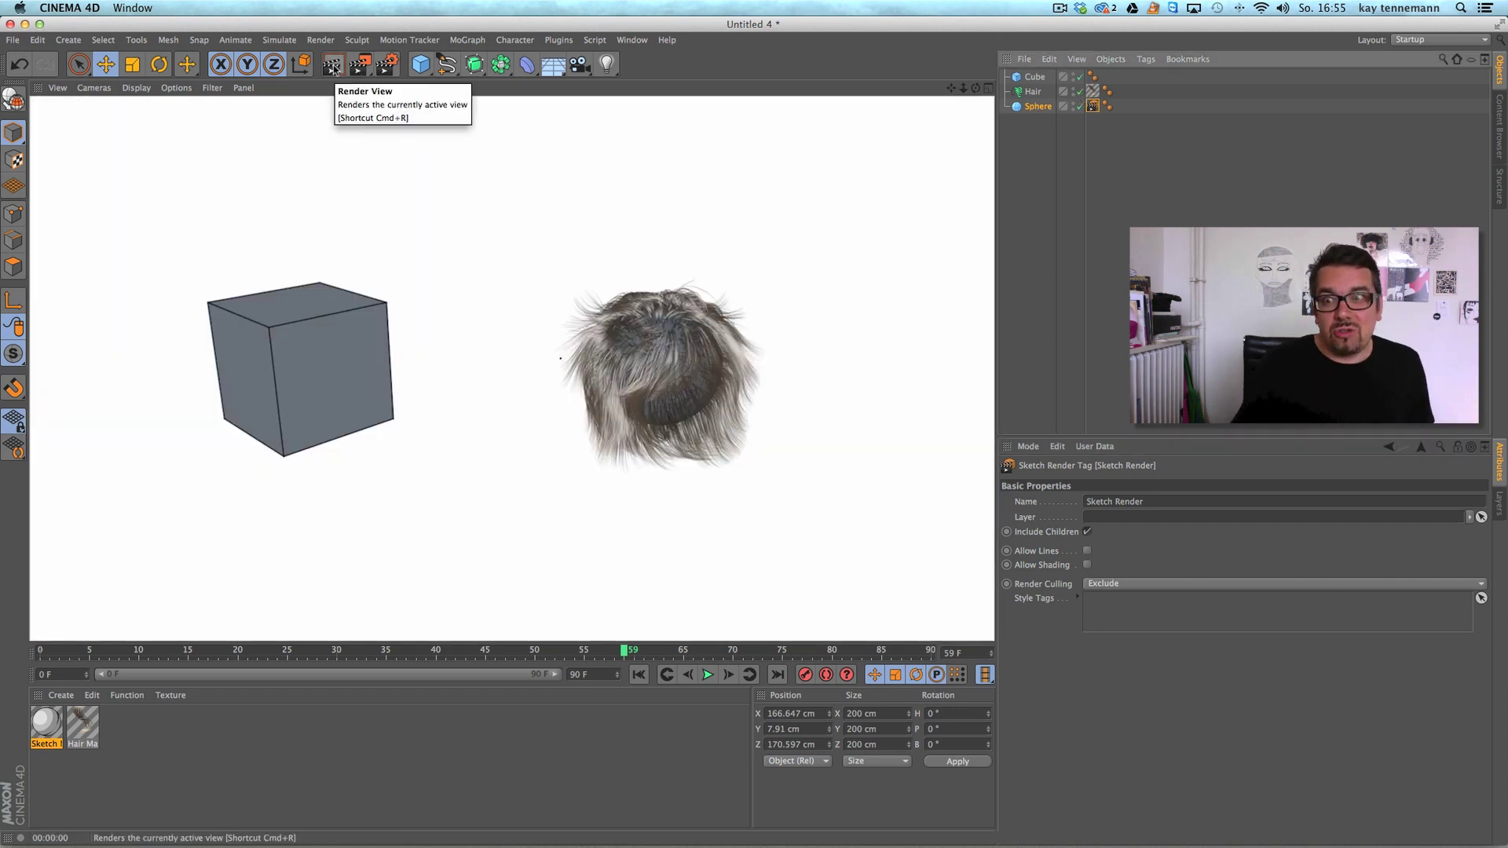
left_click(1431, 824)
left_click(1384, 839)
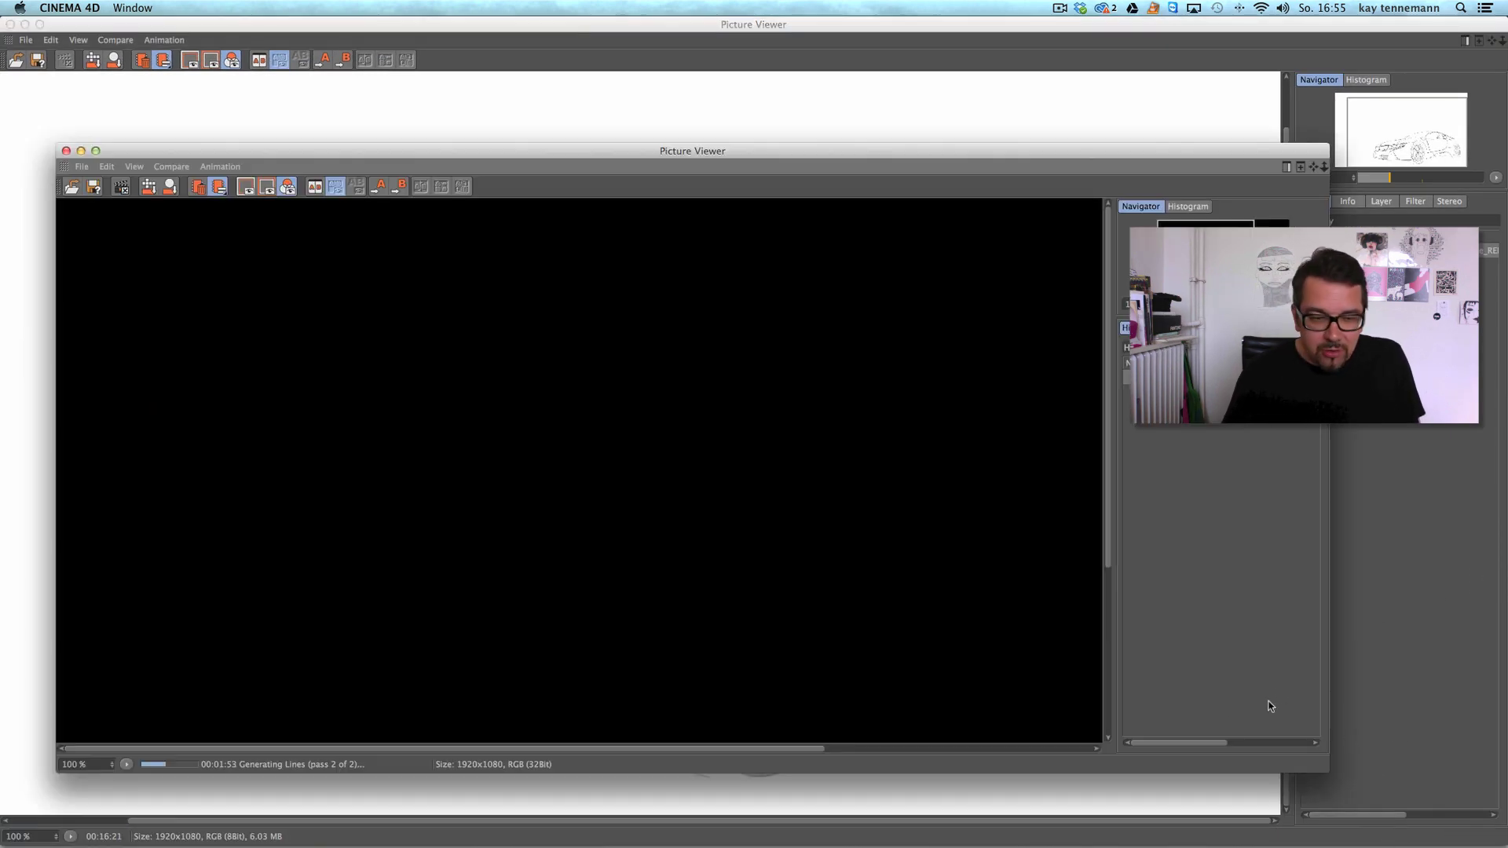
left_click(25, 24)
left_click_drag(161, 153, 121, 28)
left_click_drag(1295, 651, 1501, 842)
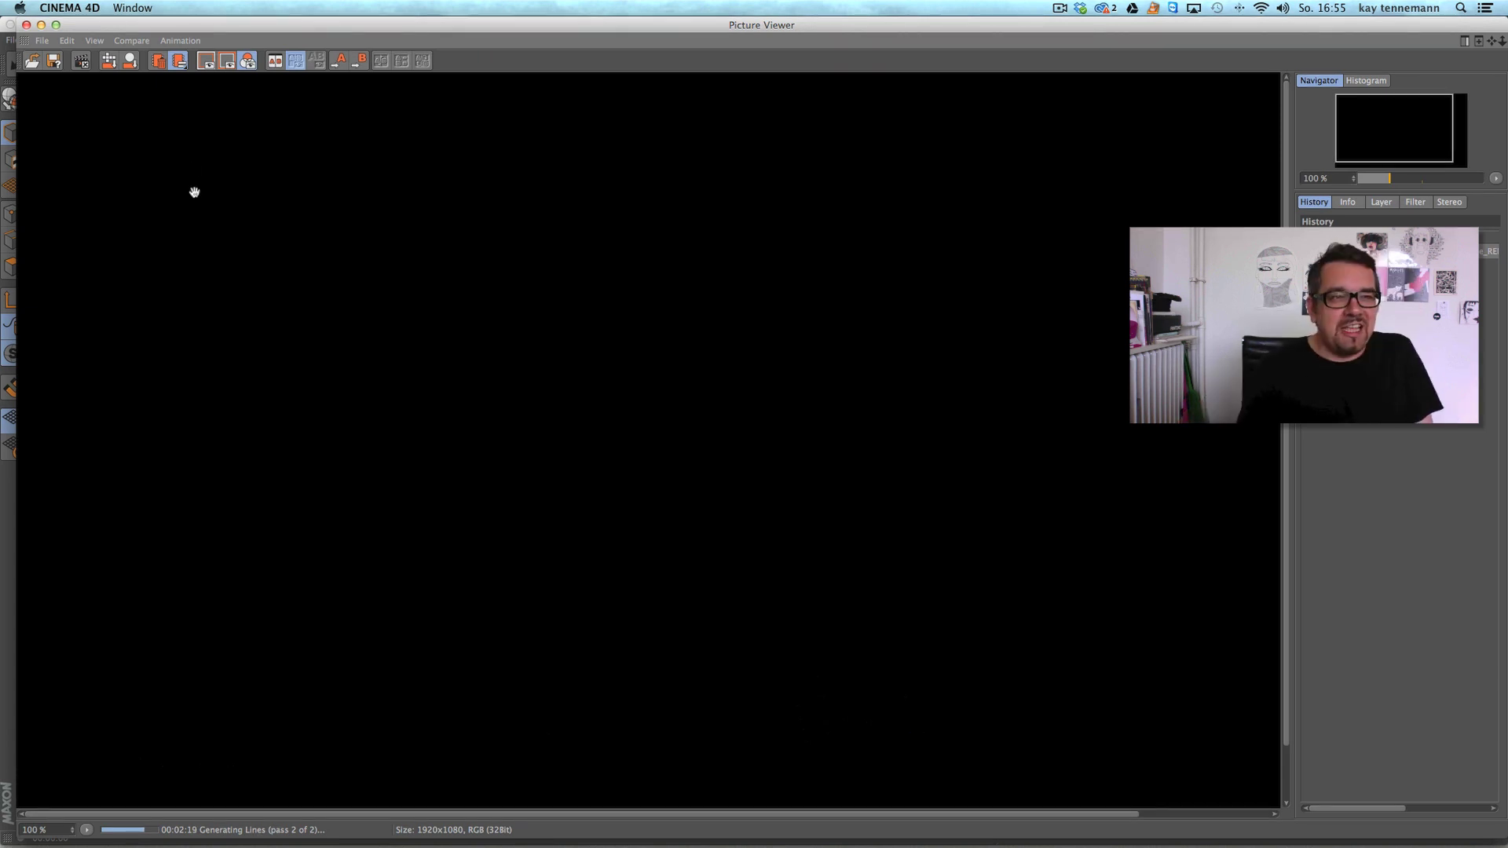
Start a new document and create a Cogwheel spline.
left_click(41, 25)
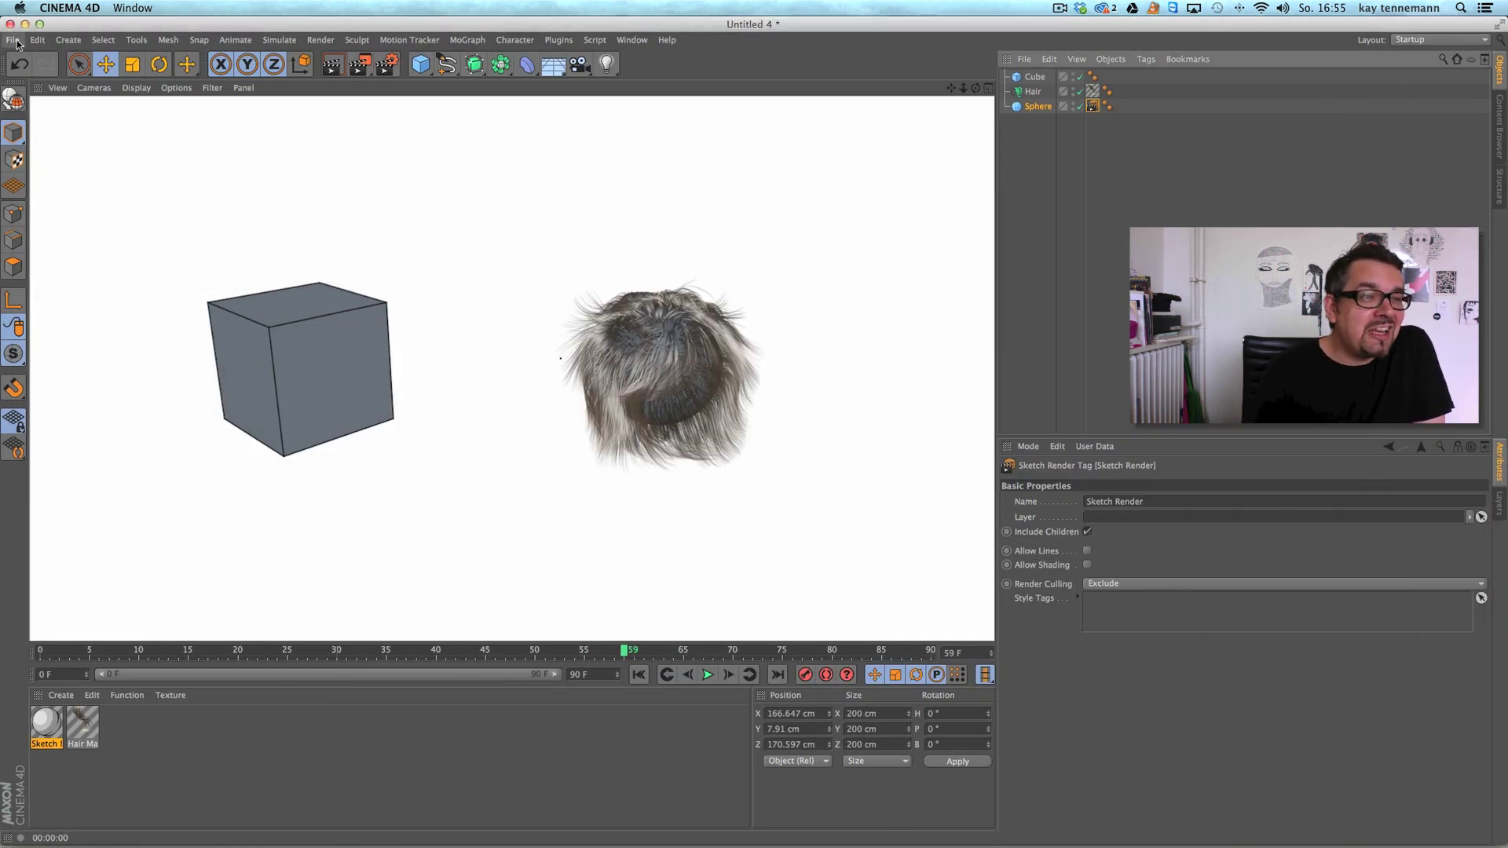
left_click(12, 39)
left_click(23, 56)
left_click(447, 63)
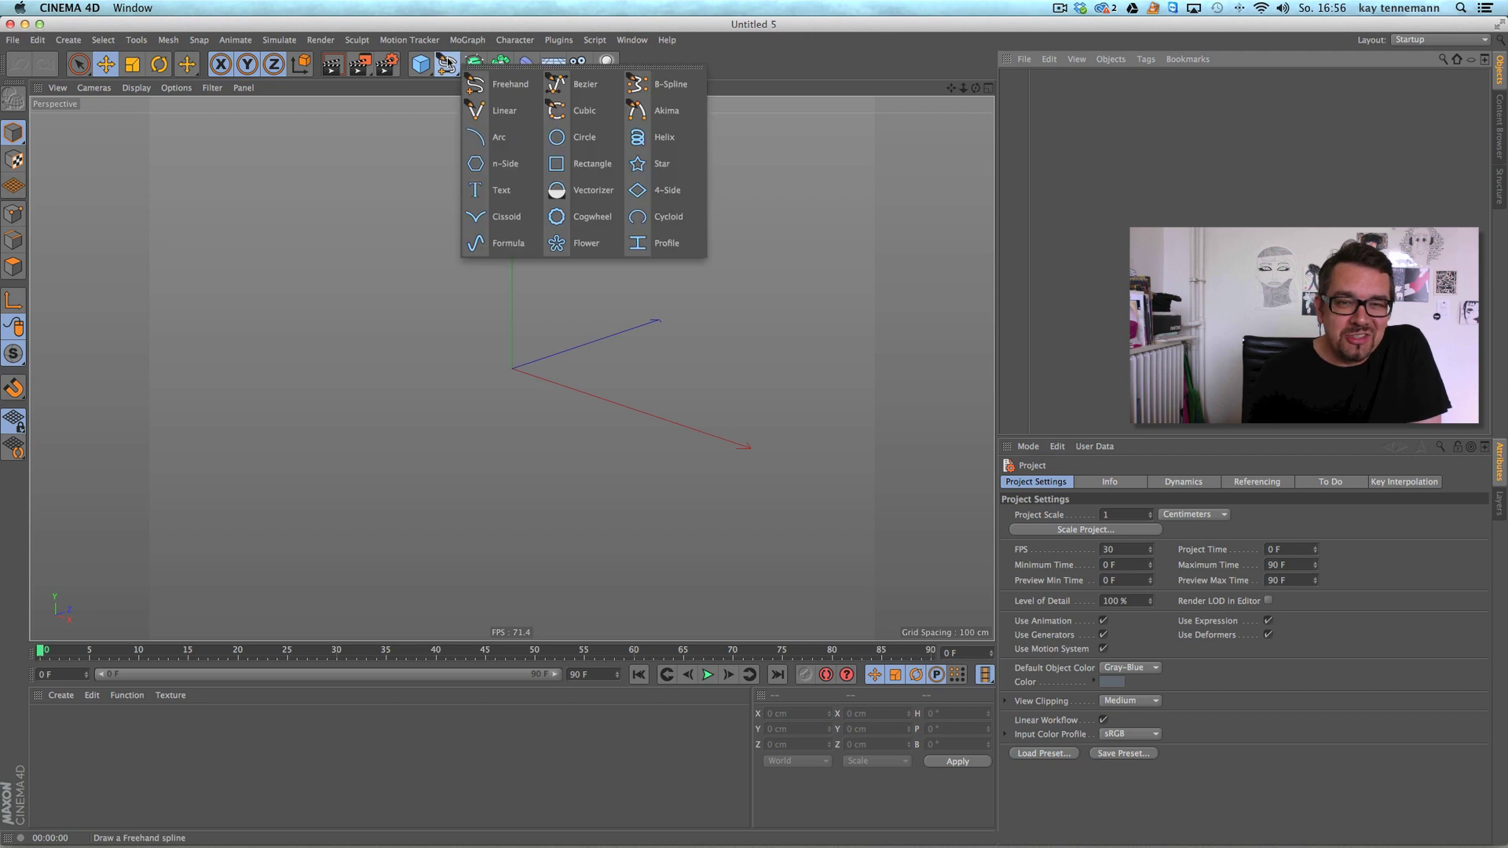
left_click(601, 226)
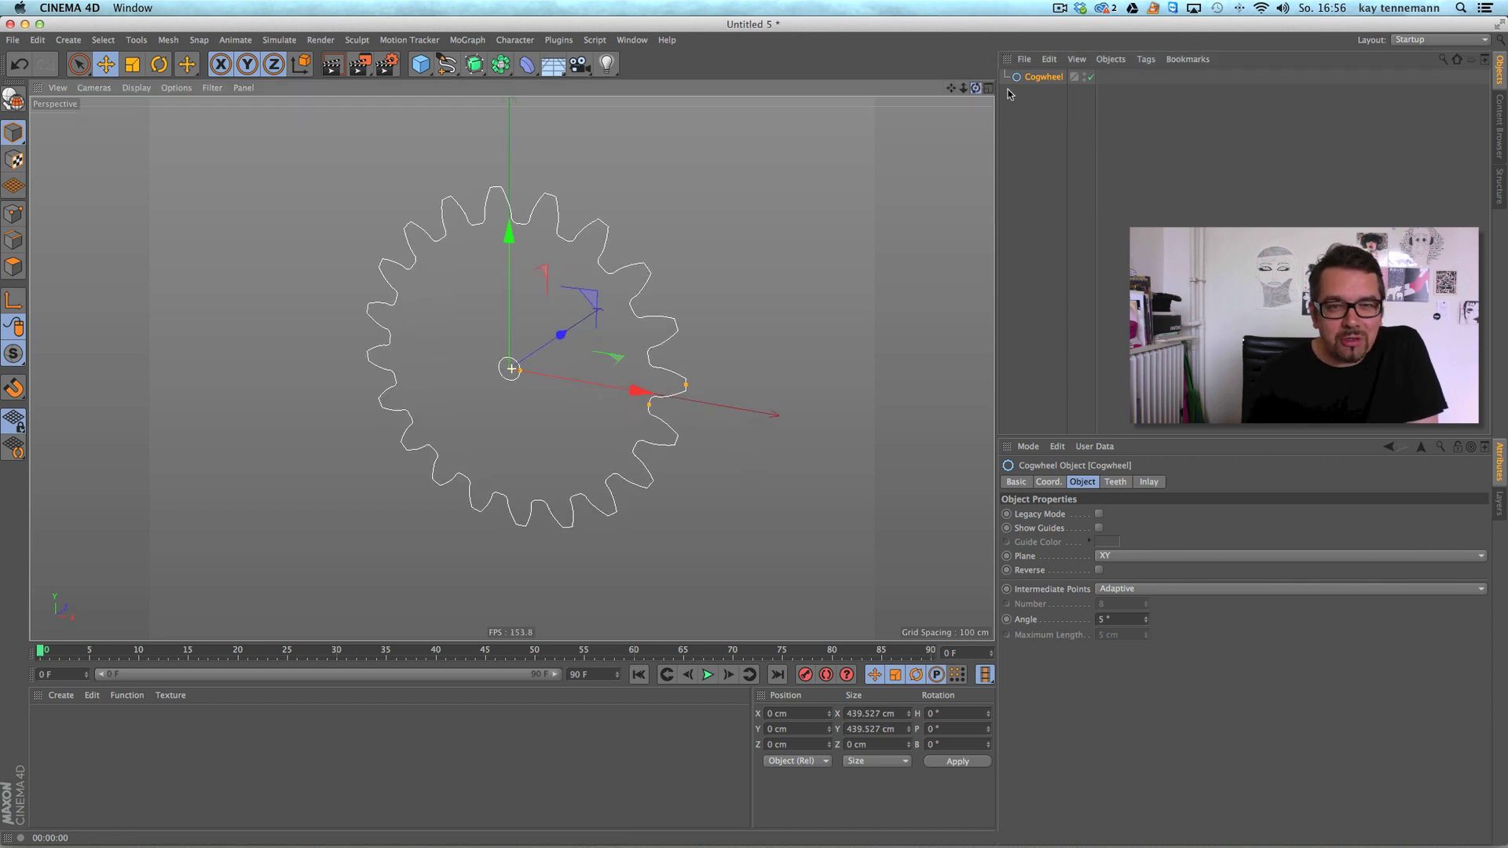
Set the cogwheel's teeth to Involute type with a 33° orientation and adjusted tooth shape.
left_click_drag(976, 87, 942, 89)
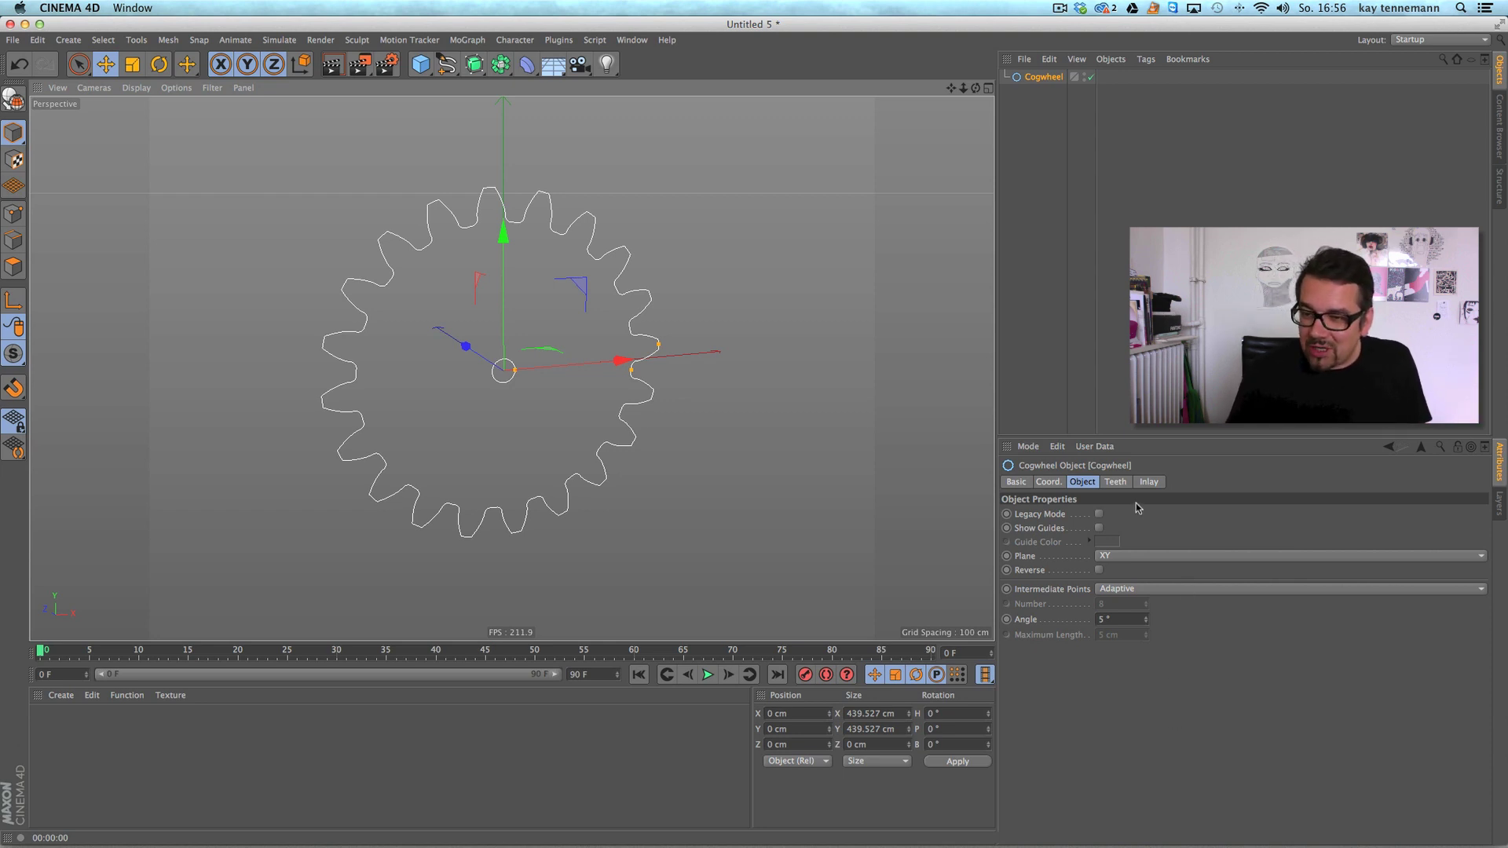
left_click(1119, 483)
left_click(1090, 483)
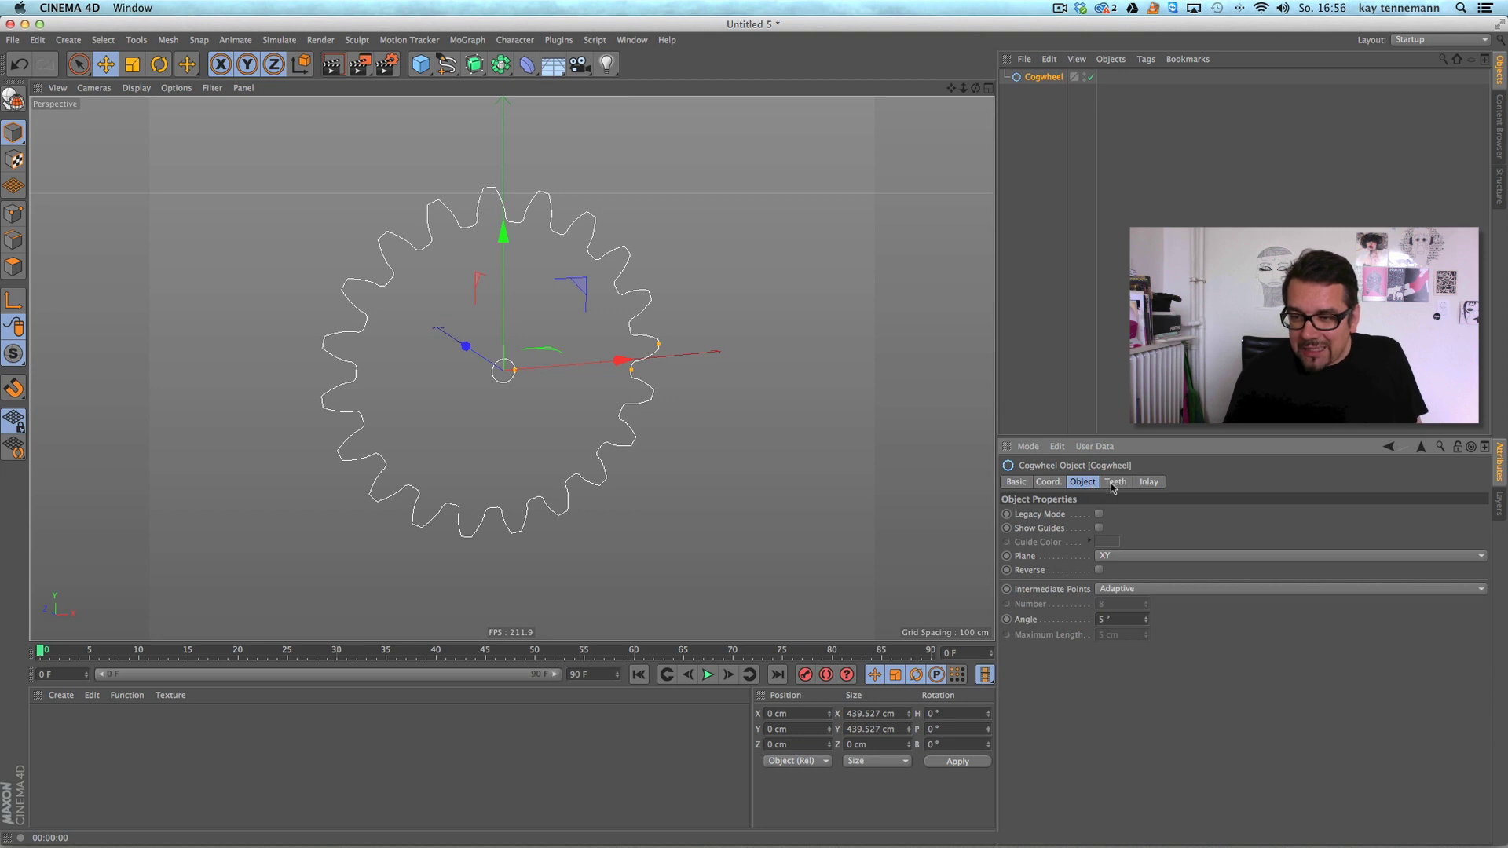
left_click(1115, 482)
left_click(1137, 515)
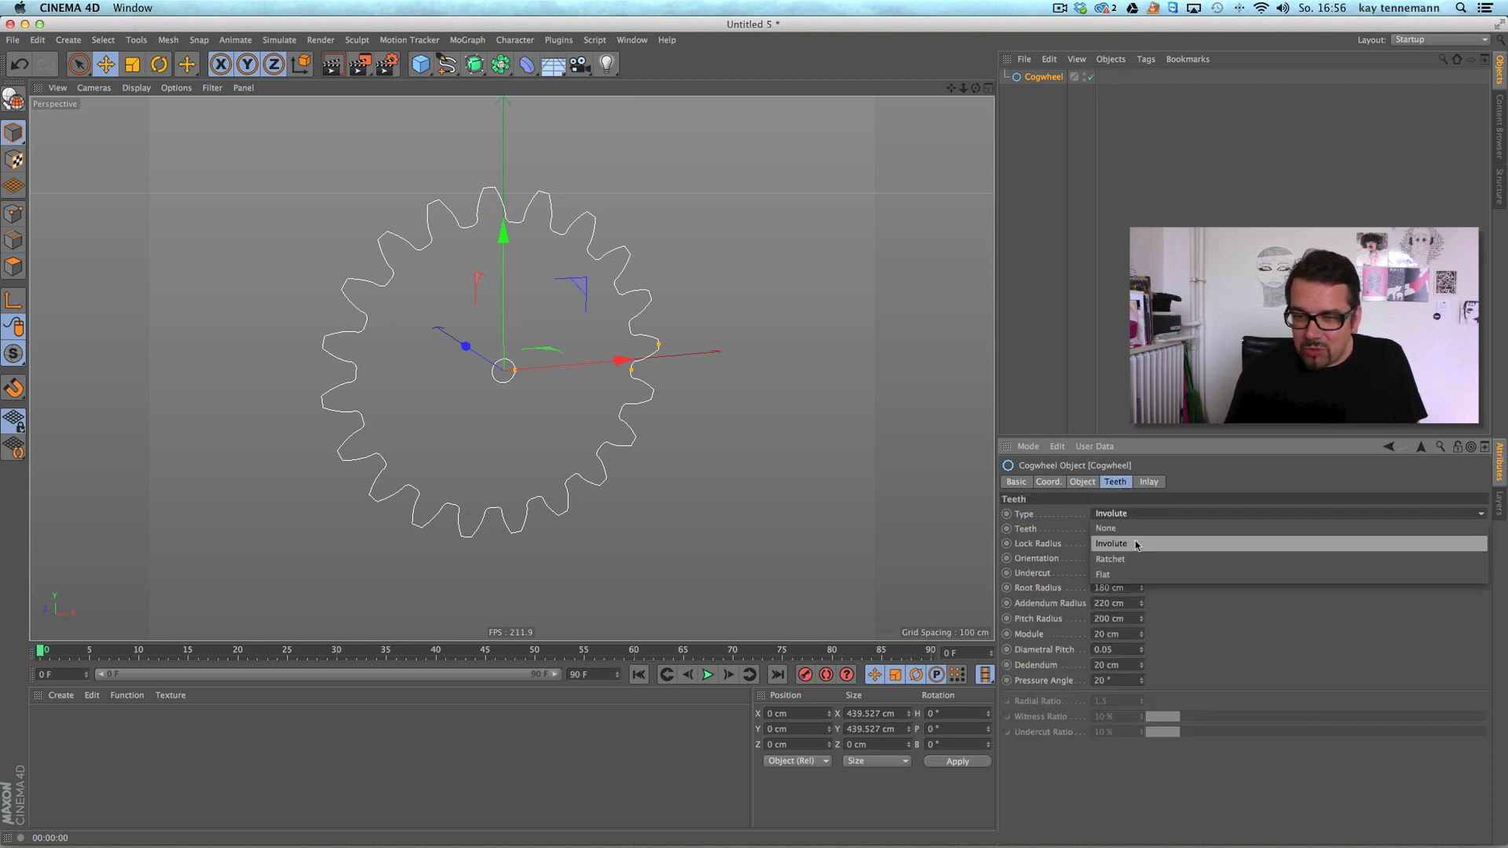
left_click(1138, 544)
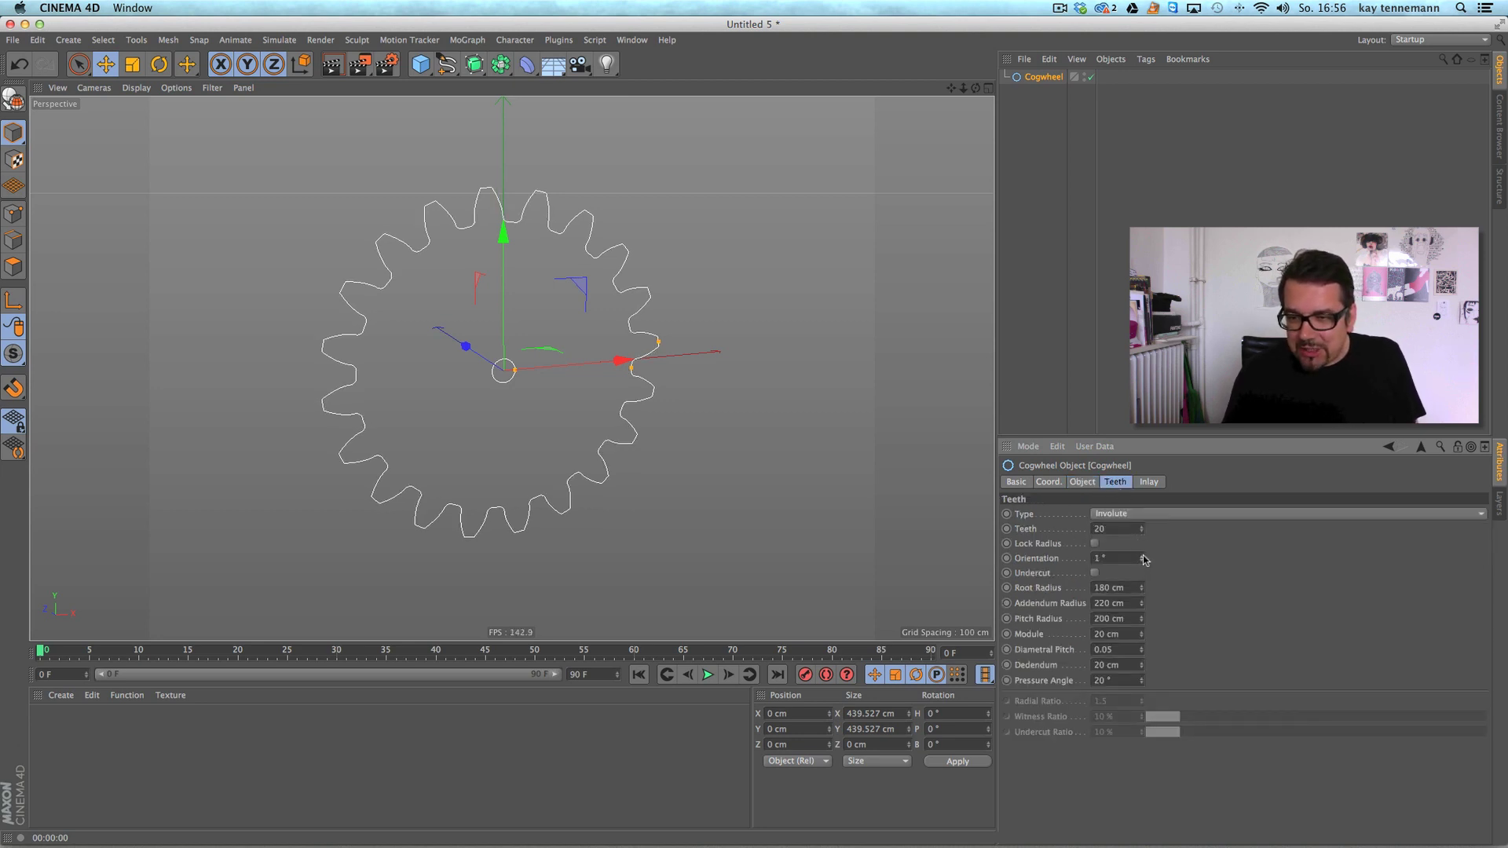
left_click_drag(1141, 558, 1151, 535)
left_click_drag(1144, 649, 1147, 597)
Try the cogwheel inlay types (five spokes, arches), ending on wave cutouts.
left_click(1149, 482)
left_click(1121, 514)
left_click(1125, 544)
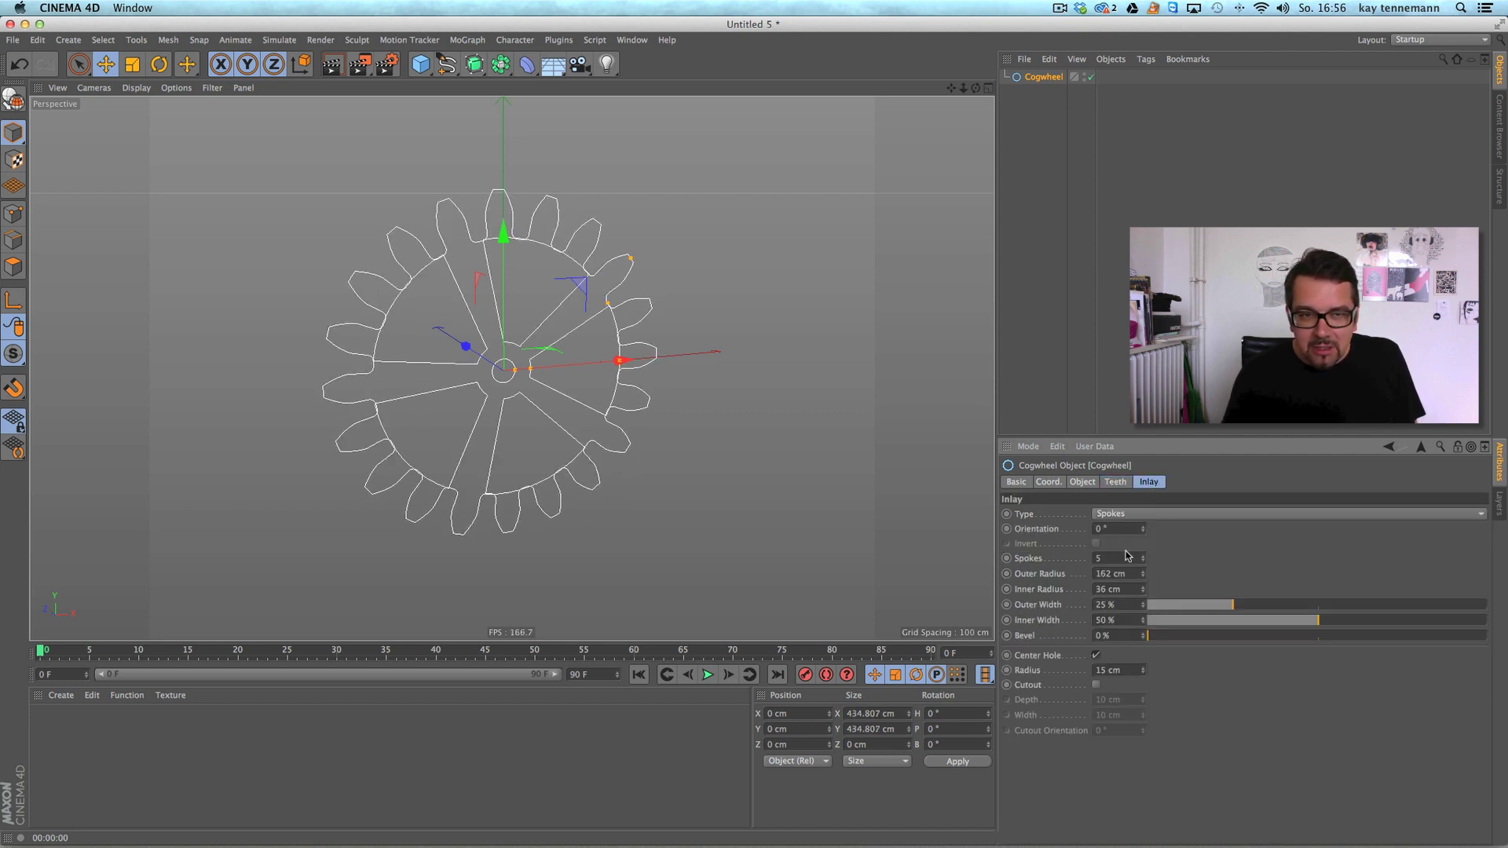
left_click(1145, 515)
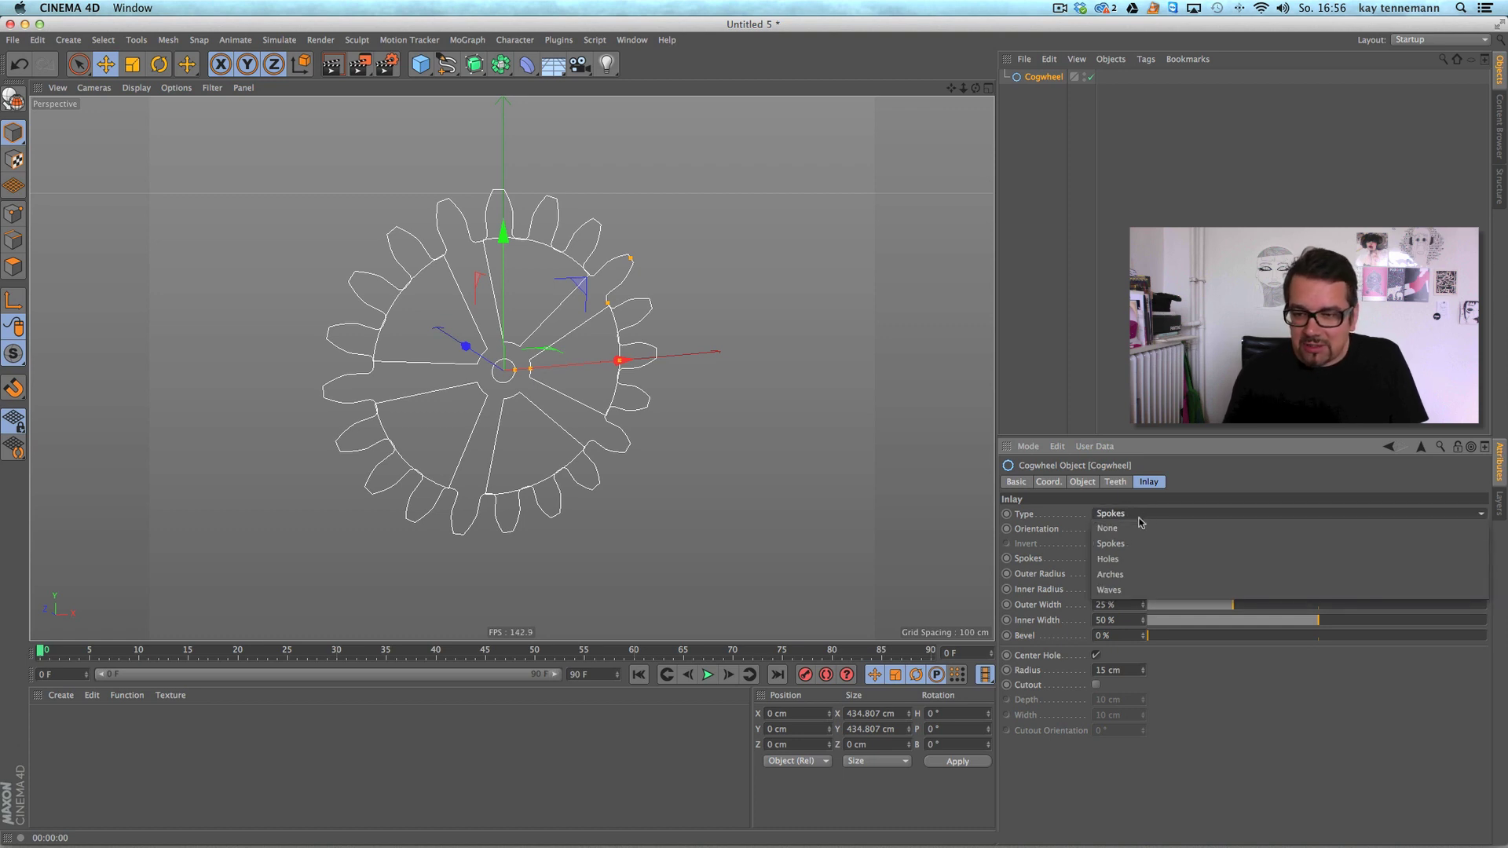
left_click(1135, 574)
left_click(1143, 515)
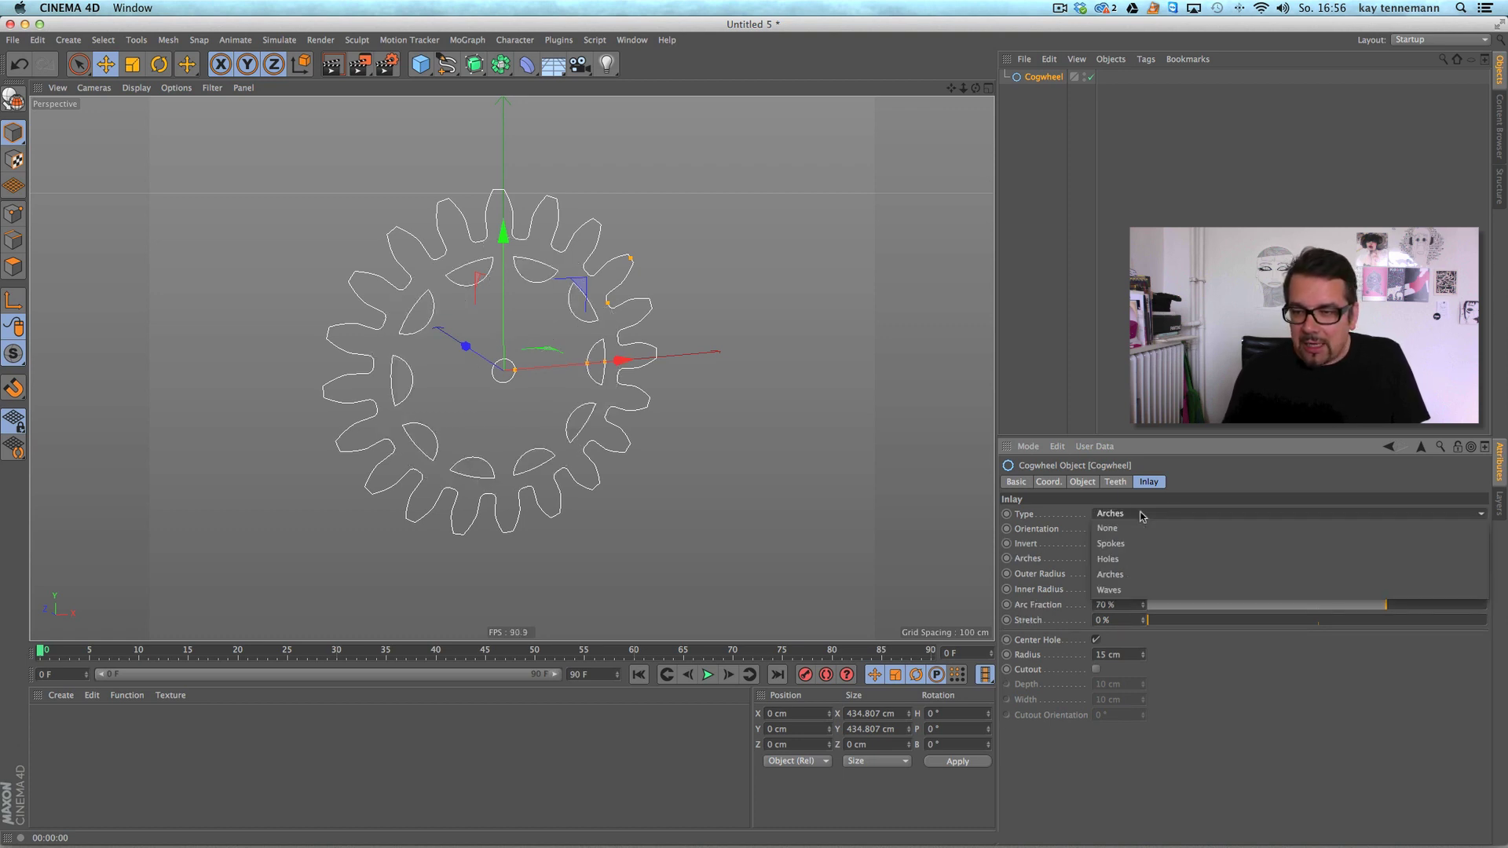
left_click(1136, 590)
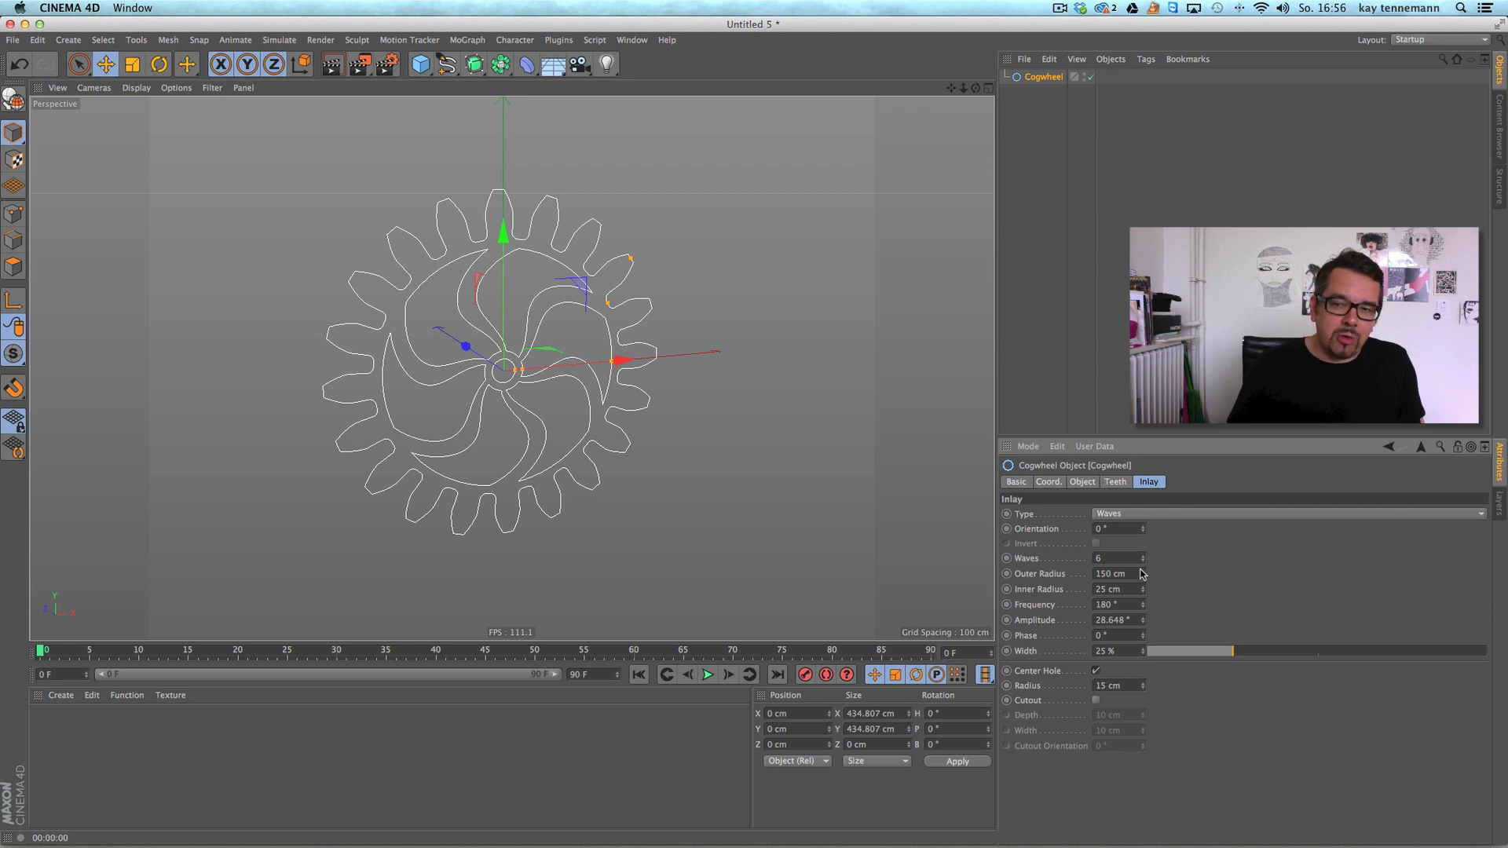
Change the cogwheel to 19 teeth.
left_click(1118, 482)
mouse_move(1142, 533)
left_mouse_down()
mouse_move(1145, 510)
mouse_move(1148, 537)
left_mouse_up()
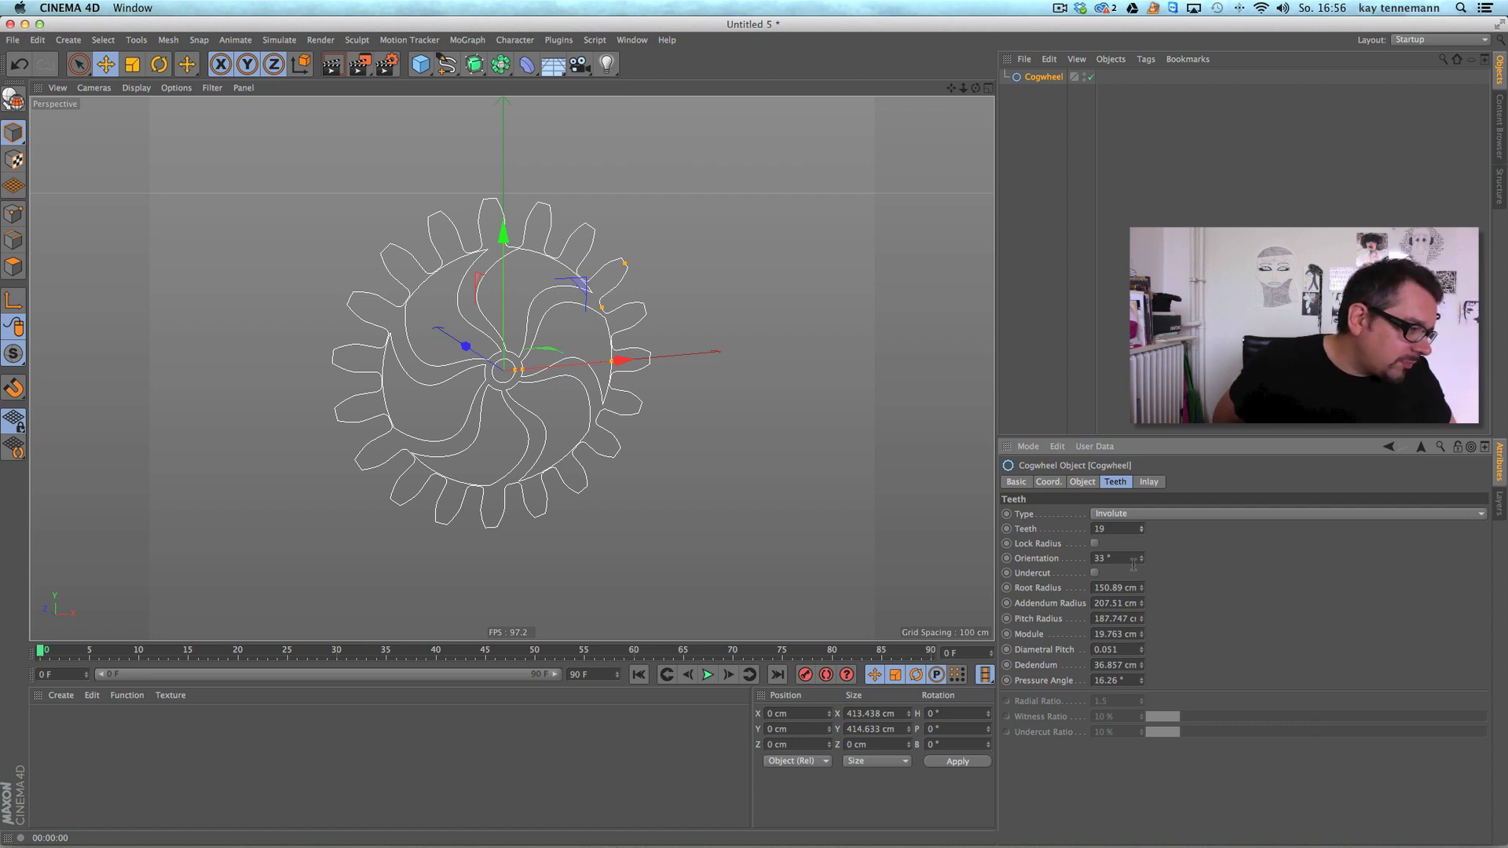
mouse_move(1405, 816)
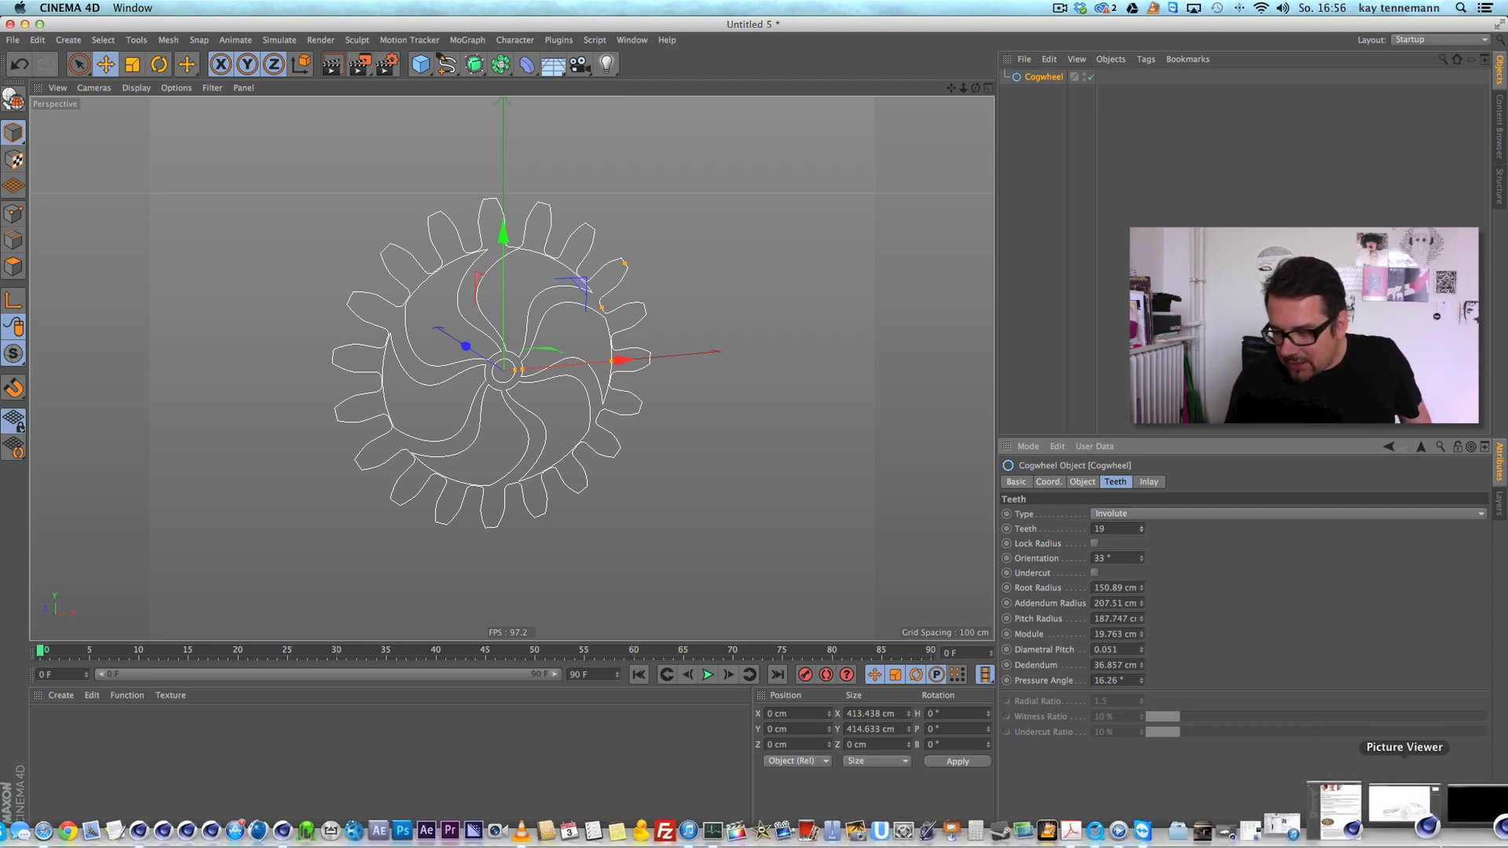
In a fresh Untitled 6 scene, add a Cube and attach a CINEMA 4D Annotation tag to it.
left_click(11, 40)
left_click(24, 50)
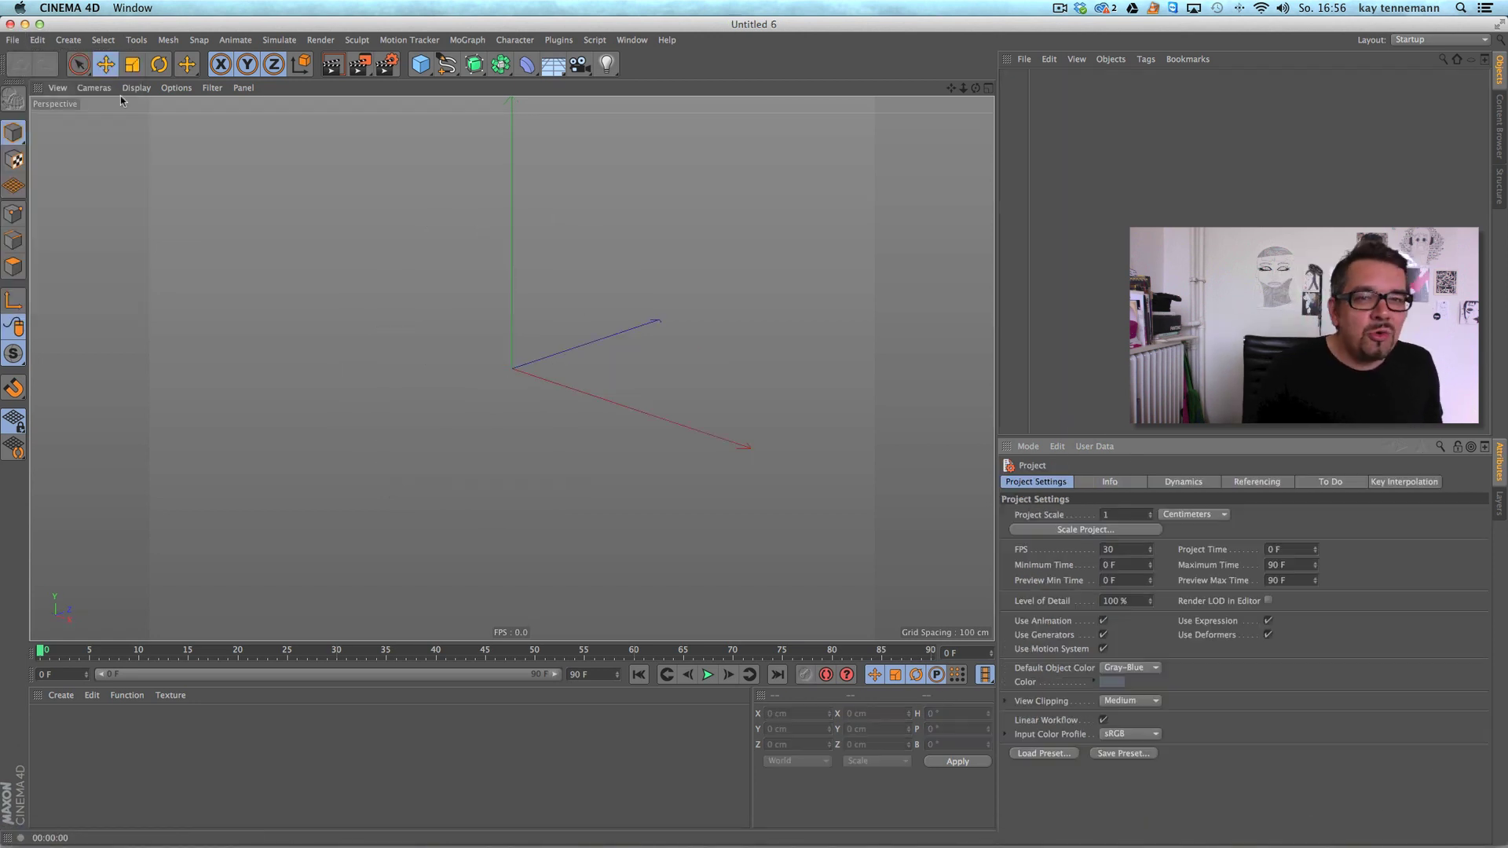
left_click(422, 65)
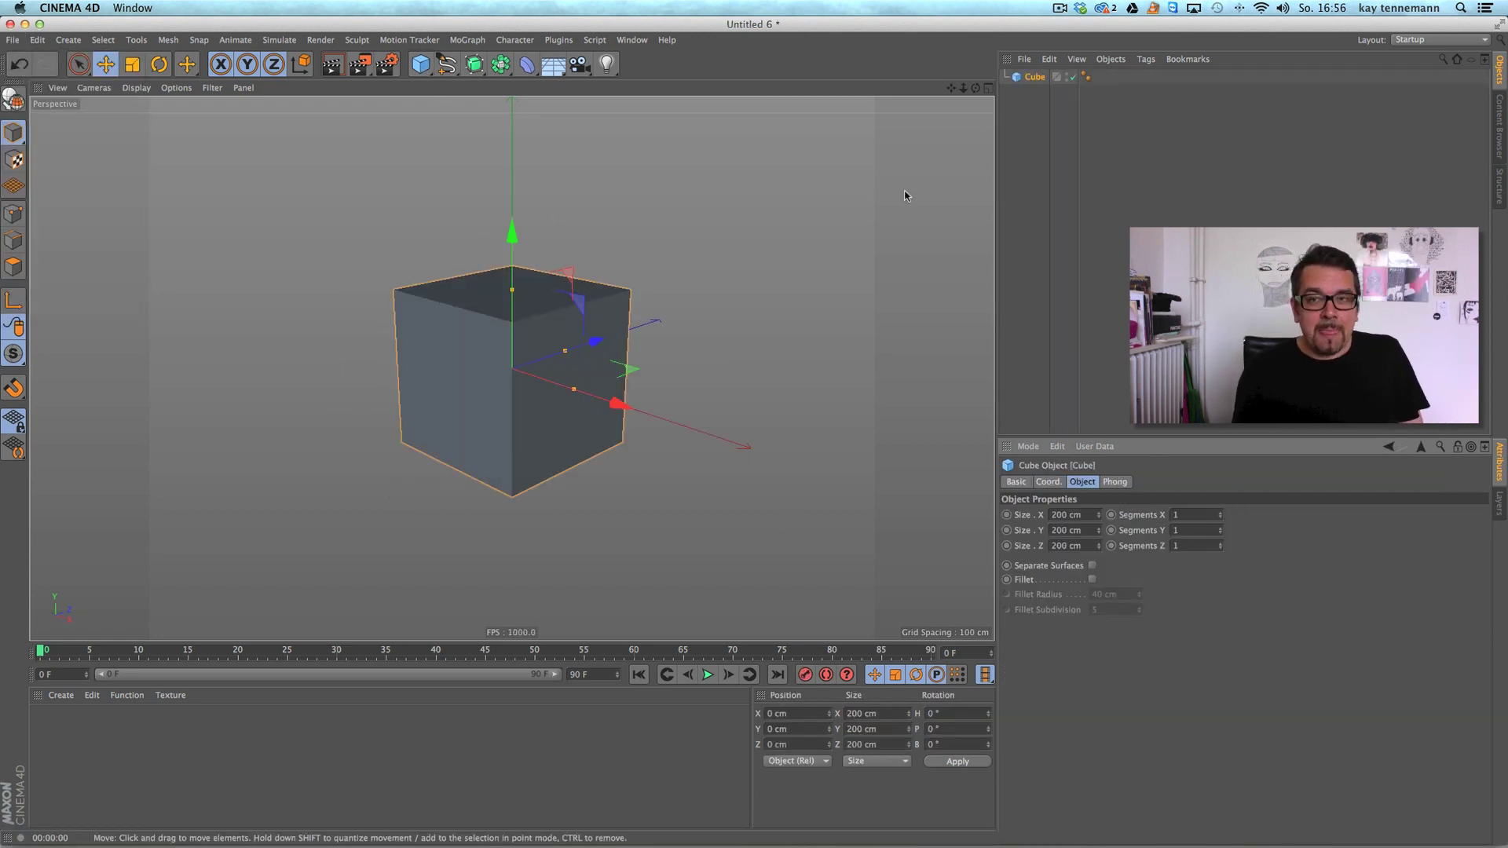
left_click_drag(963, 88, 949, 94)
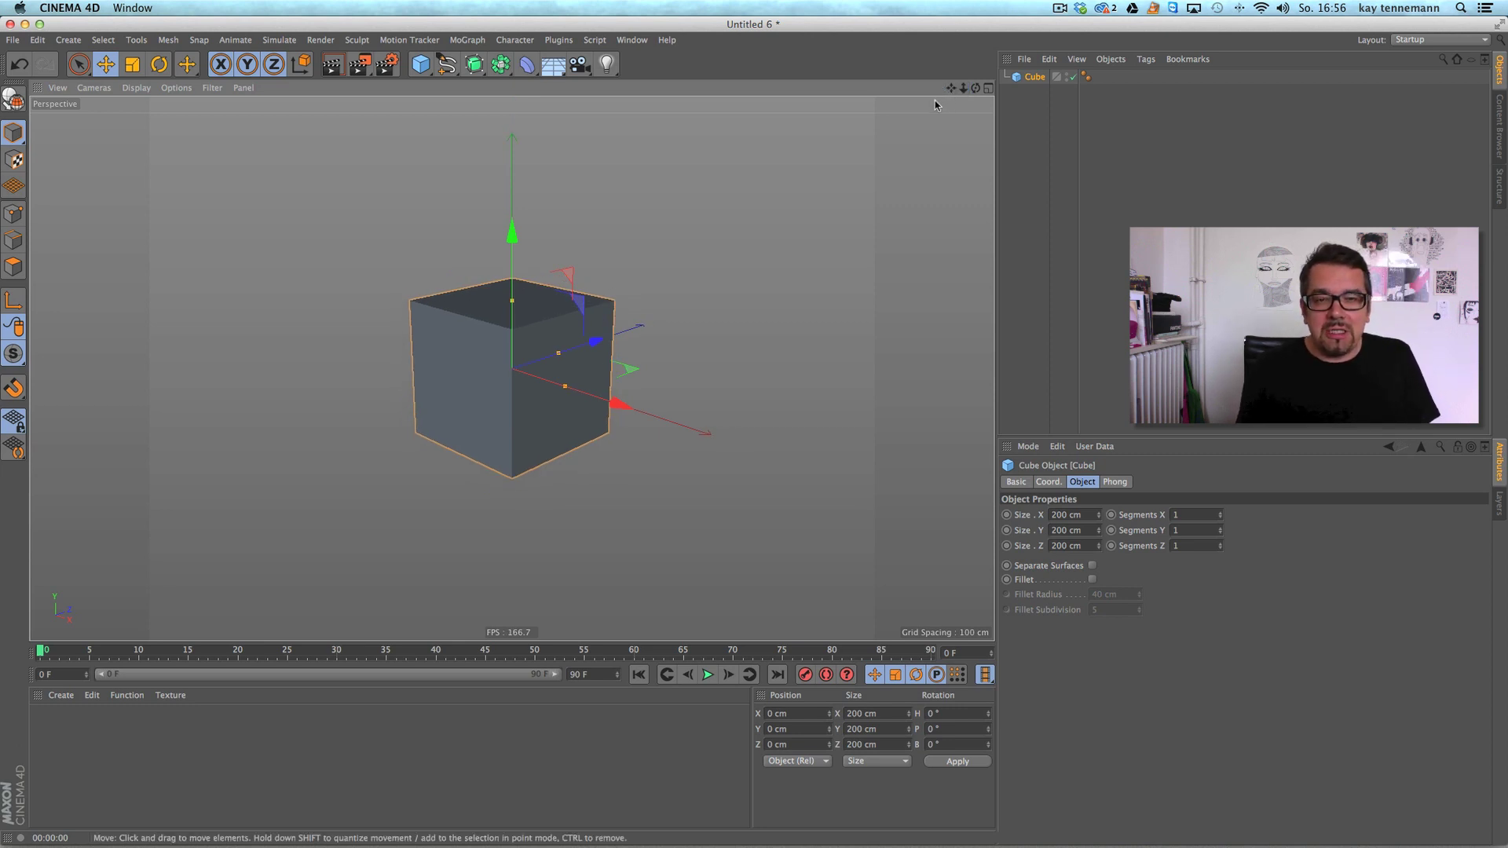
right_click(1034, 78)
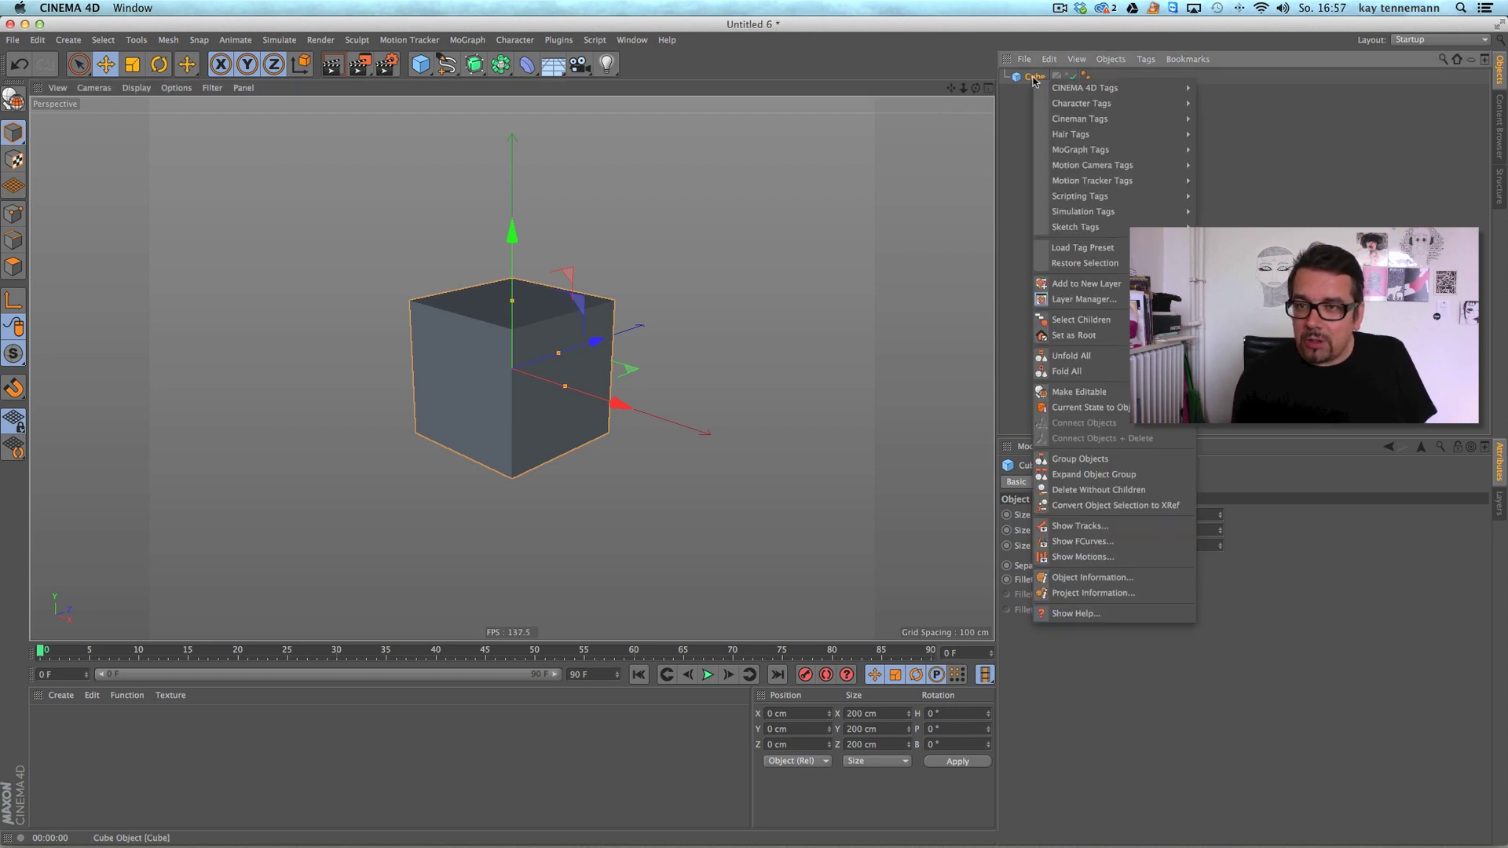
mouse_move(1116, 95)
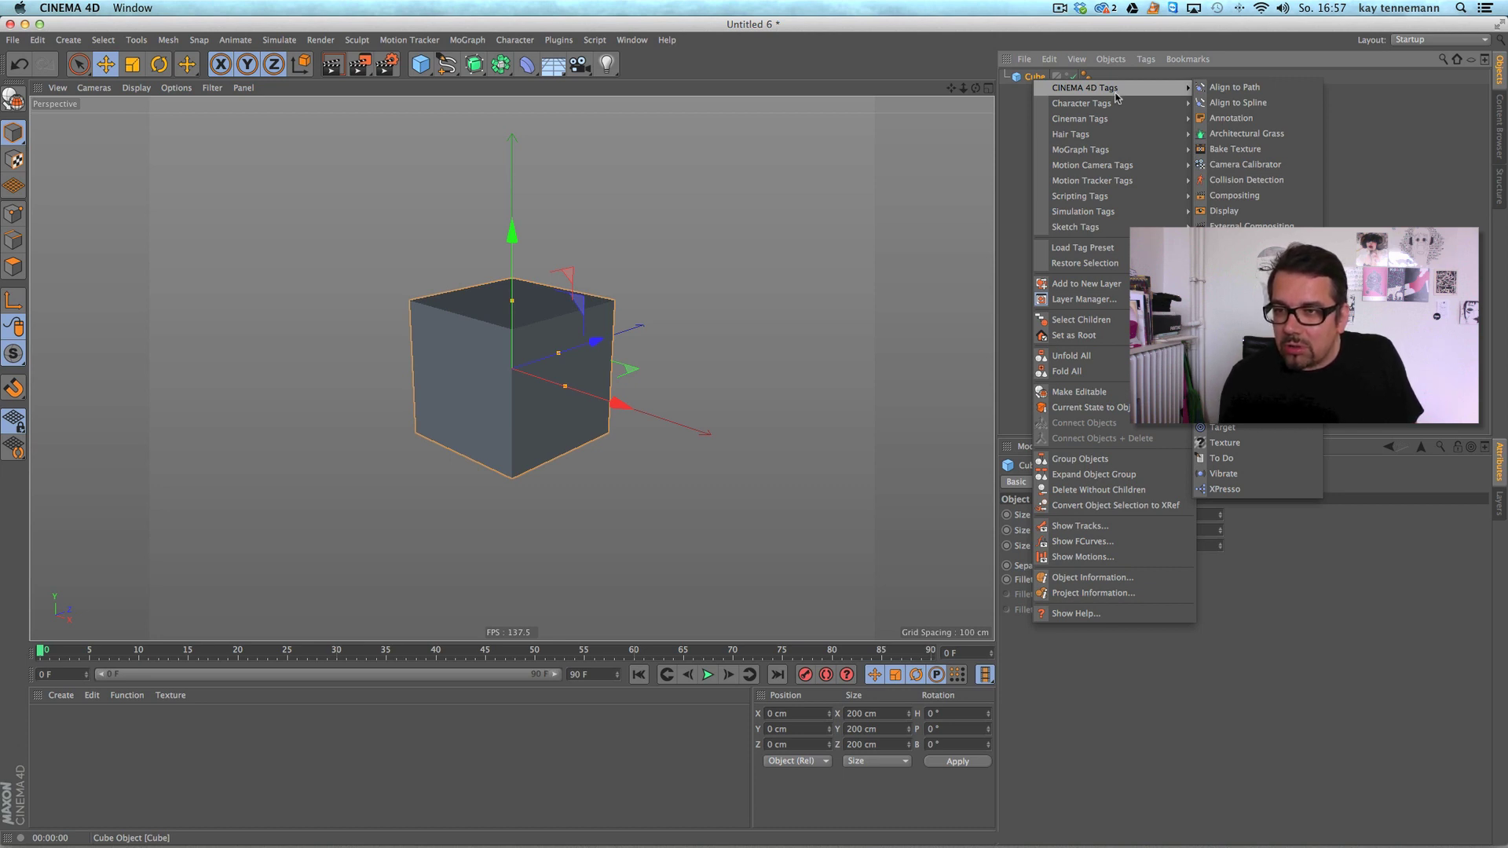
left_click(1241, 119)
Replace the annotation's placeholder text with 'hey a cube'.
left_click(1159, 540)
key("super+a")
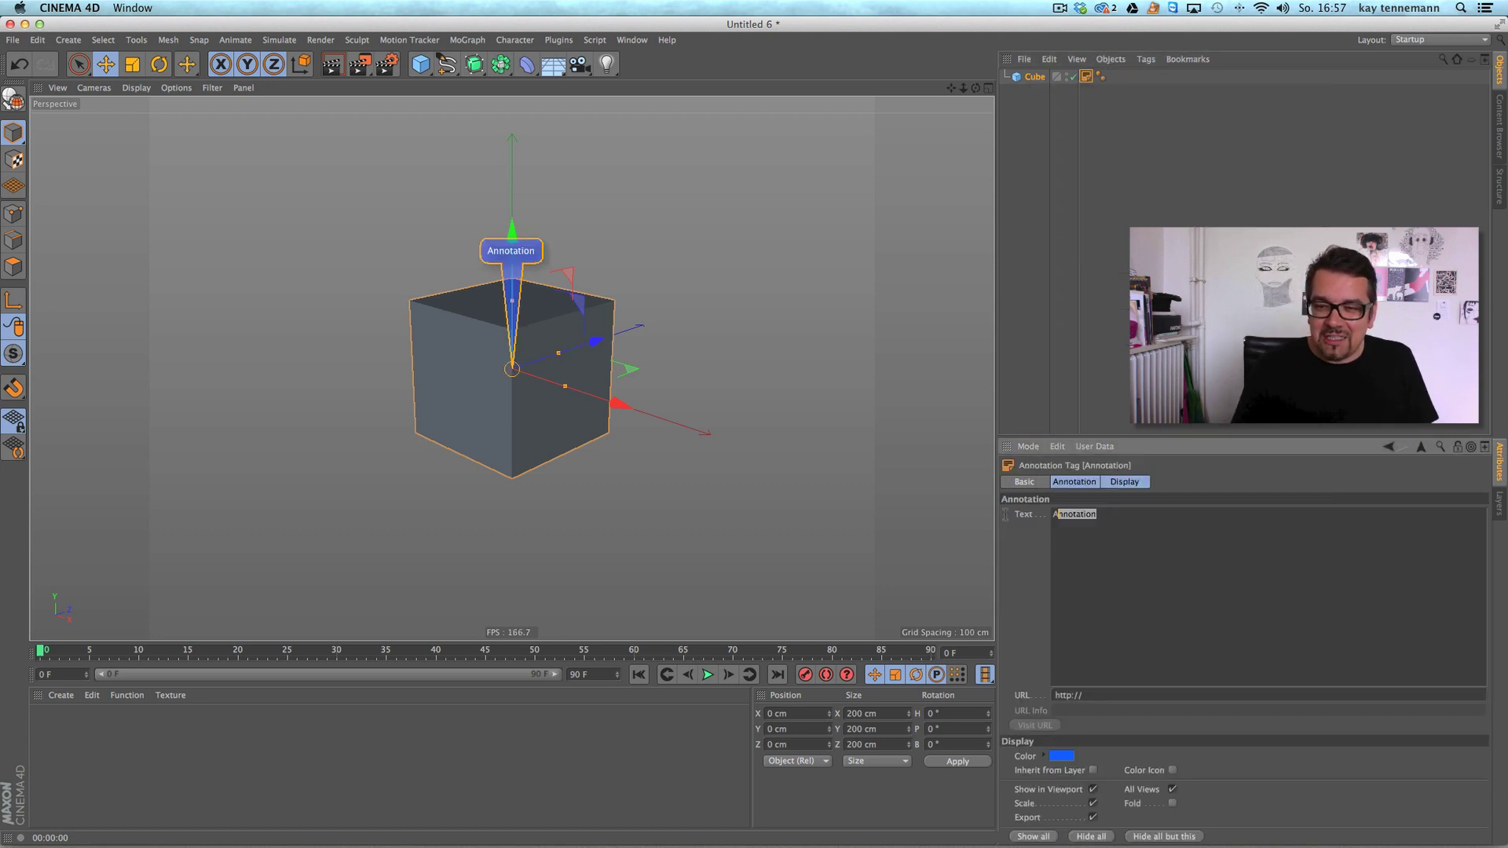
type("hey a cube")
key("Return")
left_click(1267, 752)
Drag the annotation onto the cube's top-right corner.
left_click_drag(637, 364, 685, 306, "alt")
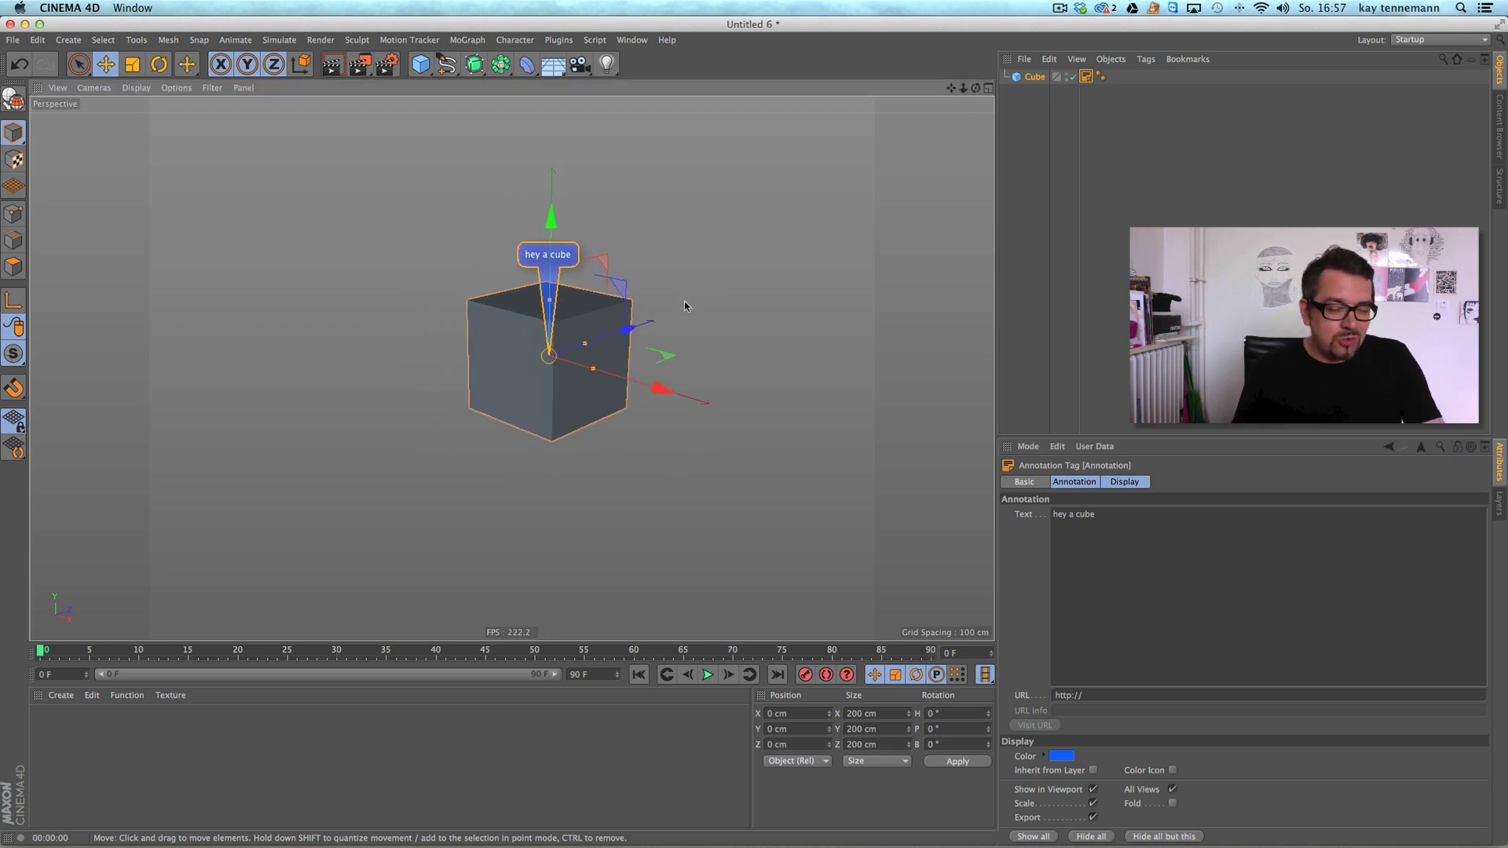
mouse_move(574, 434)
right_mouse_down("alt")
mouse_move(713, 432)
mouse_move(628, 417)
mouse_move(626, 461)
mouse_move(605, 474)
right_mouse_up("alt")
mouse_move(605, 474)
left_mouse_down("alt")
mouse_move(555, 448)
mouse_move(616, 427)
mouse_move(633, 337)
mouse_move(585, 452)
left_mouse_up("alt")
mouse_move(507, 394)
left_mouse_down()
mouse_move(629, 397)
mouse_move(597, 267)
mouse_move(633, 286)
left_mouse_up()
left_click_drag(668, 420, 620, 399, "alt")
middle_click_drag(621, 400, 527, 388, "alt")
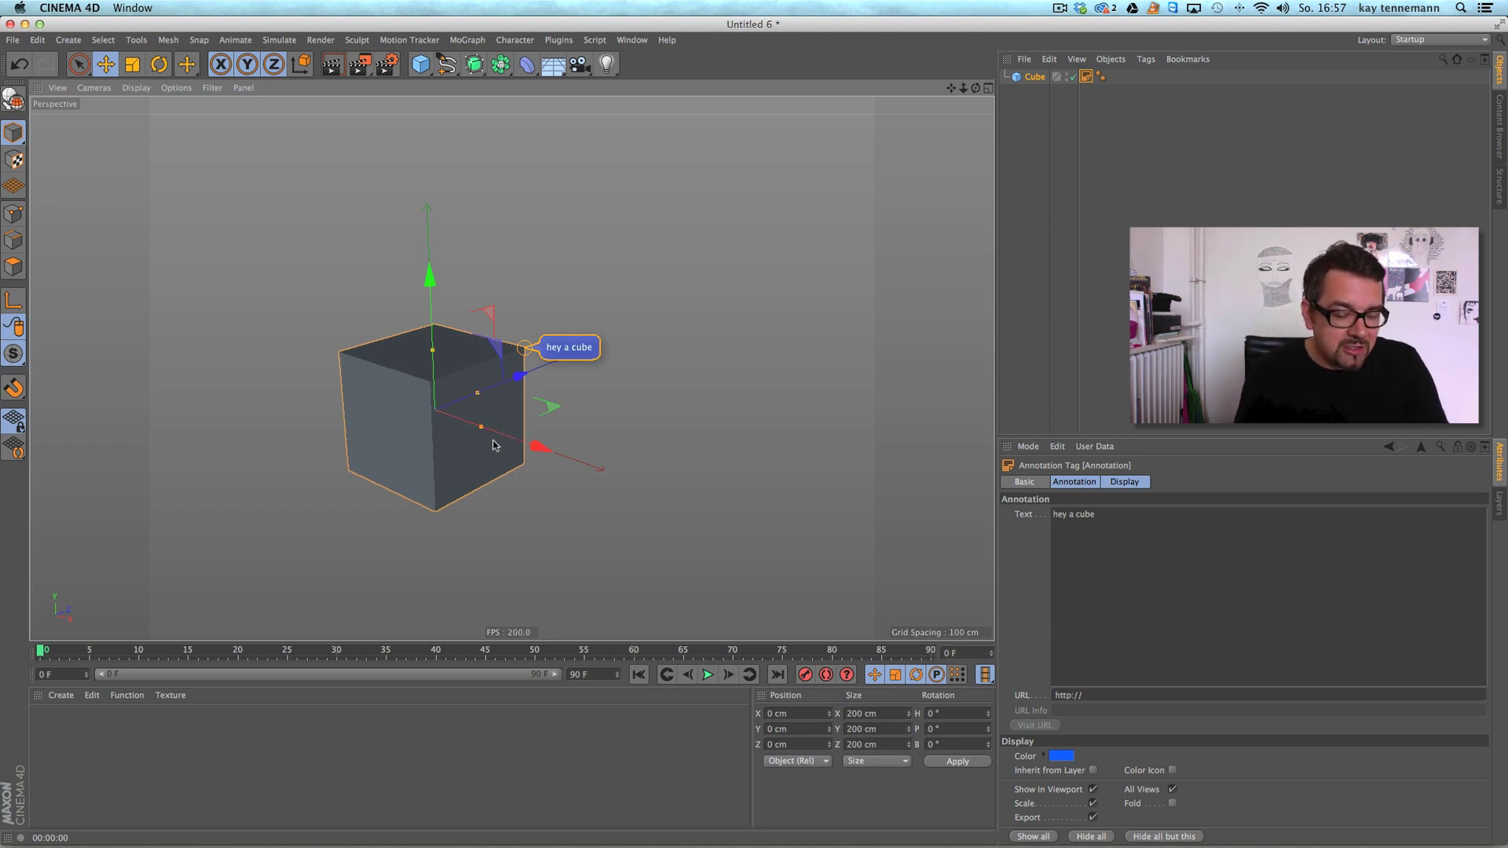
mouse_move(491, 444)
left_mouse_down("alt")
mouse_move(480, 581)
mouse_move(481, 395)
mouse_move(573, 461)
mouse_move(549, 431)
mouse_move(534, 467)
mouse_move(629, 370)
mouse_move(560, 389)
mouse_move(589, 340)
mouse_move(636, 392)
left_mouse_up("alt")
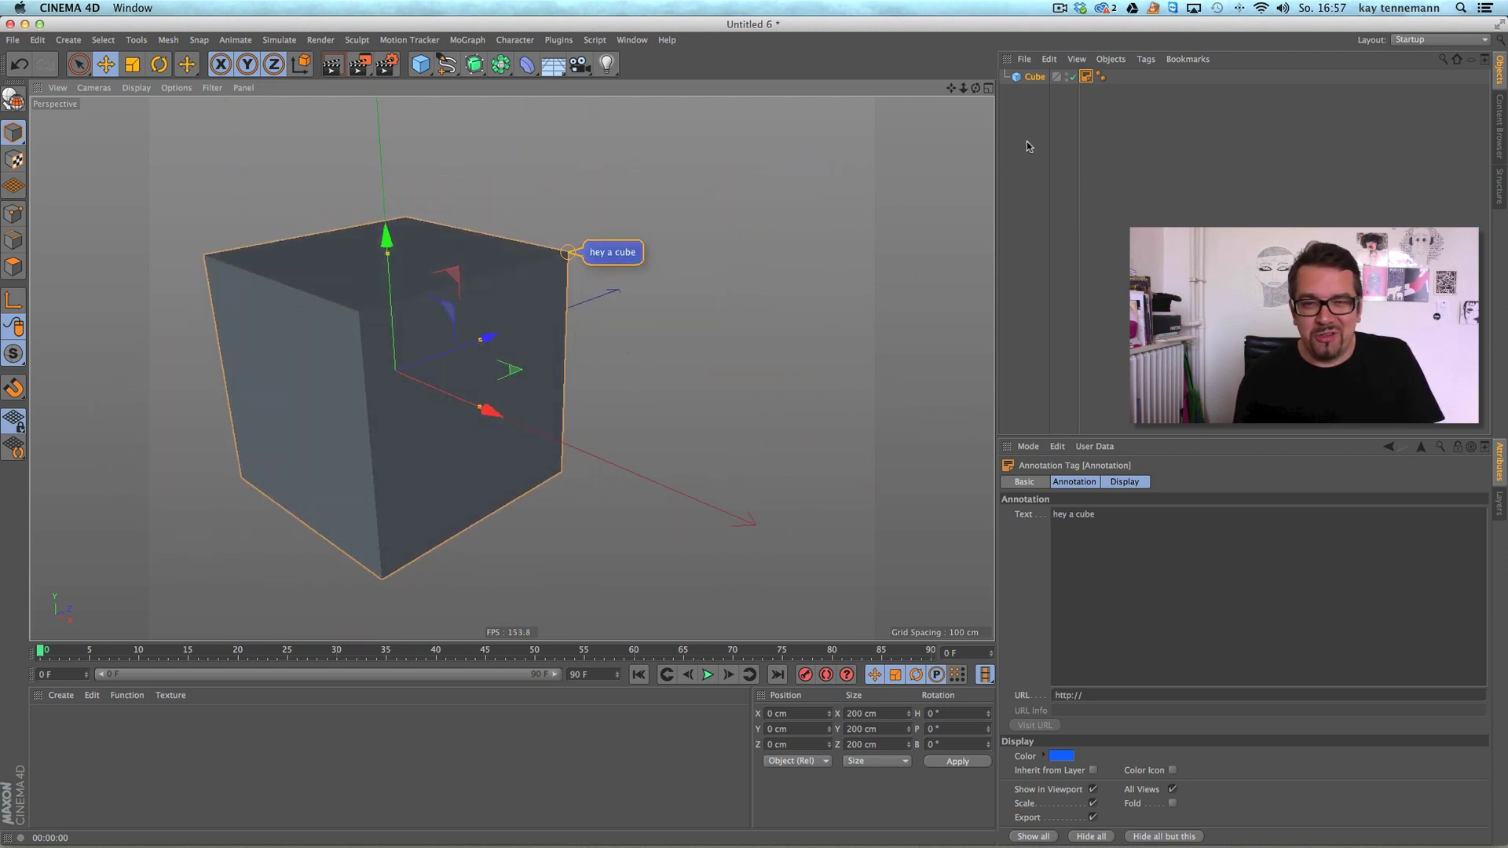
Add a second Cube annotation reading 'dont forget to befel THIS edge', anchored at the bottom vertex.
right_click(1033, 78)
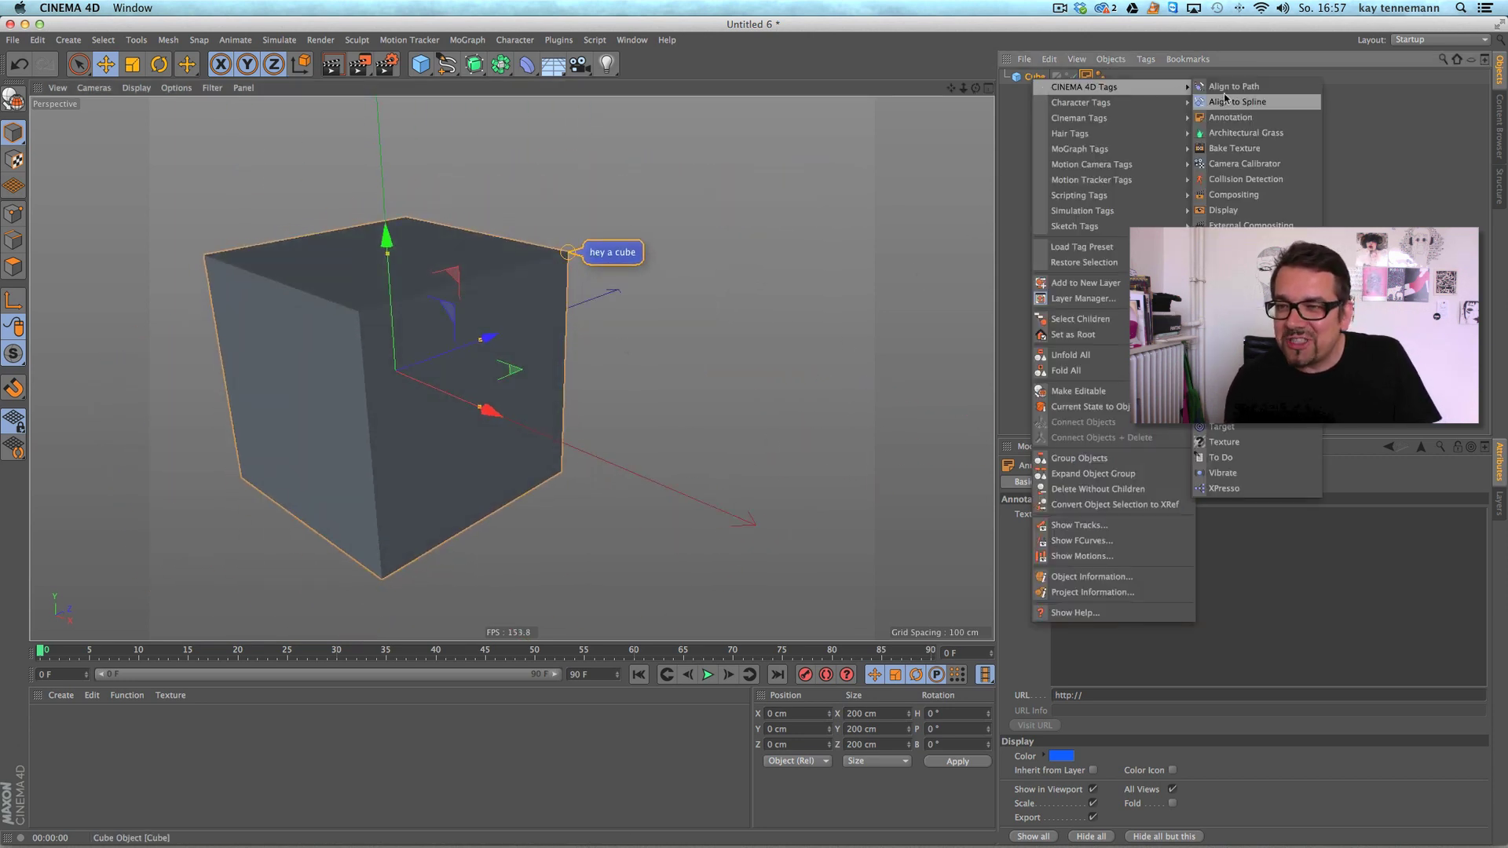
left_click(1230, 117)
double_click(1111, 514)
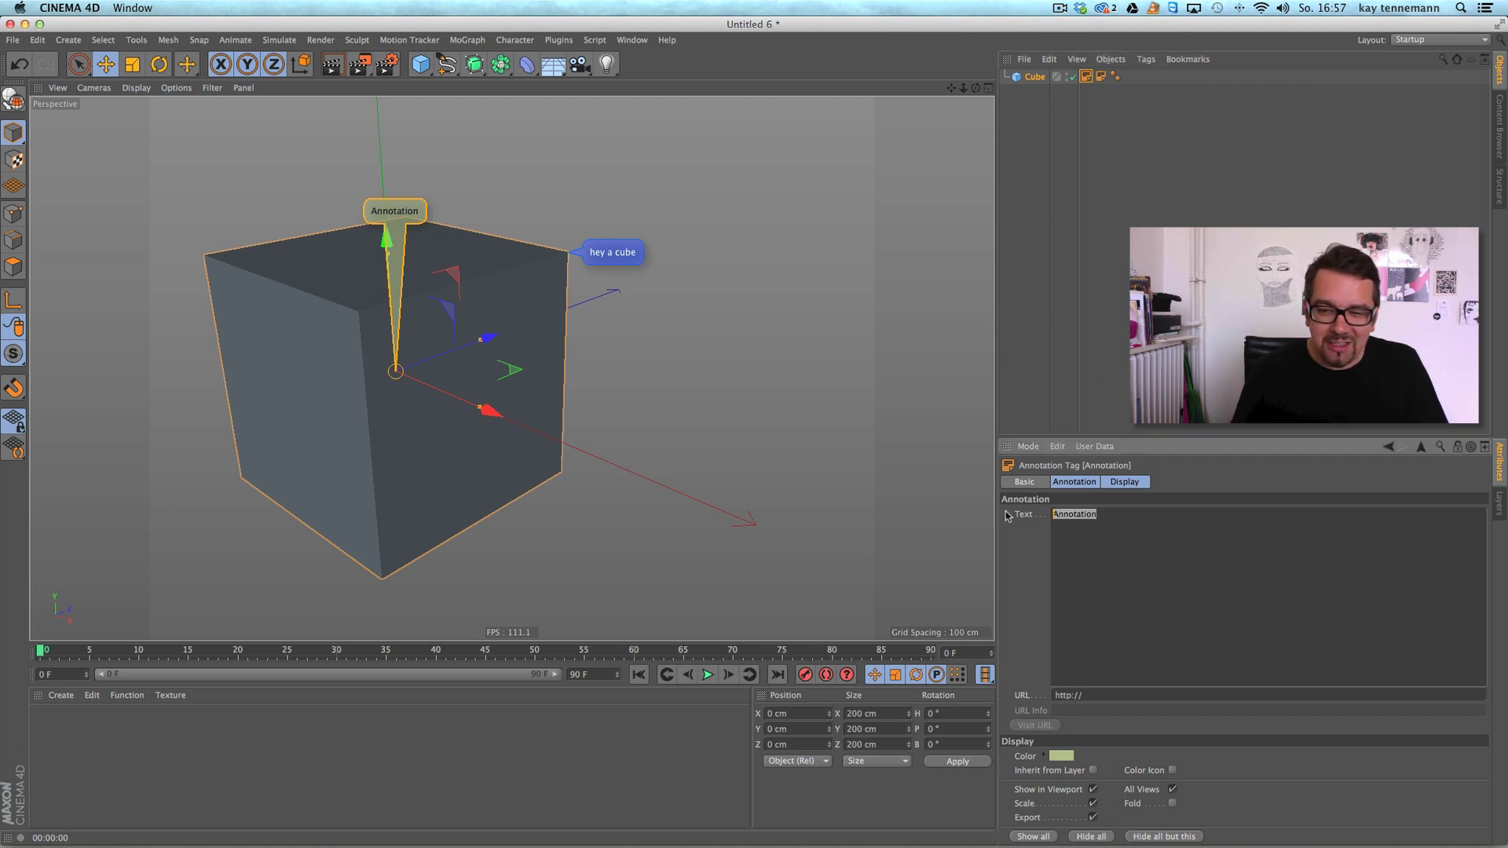
type("dont forget to befel THIS")
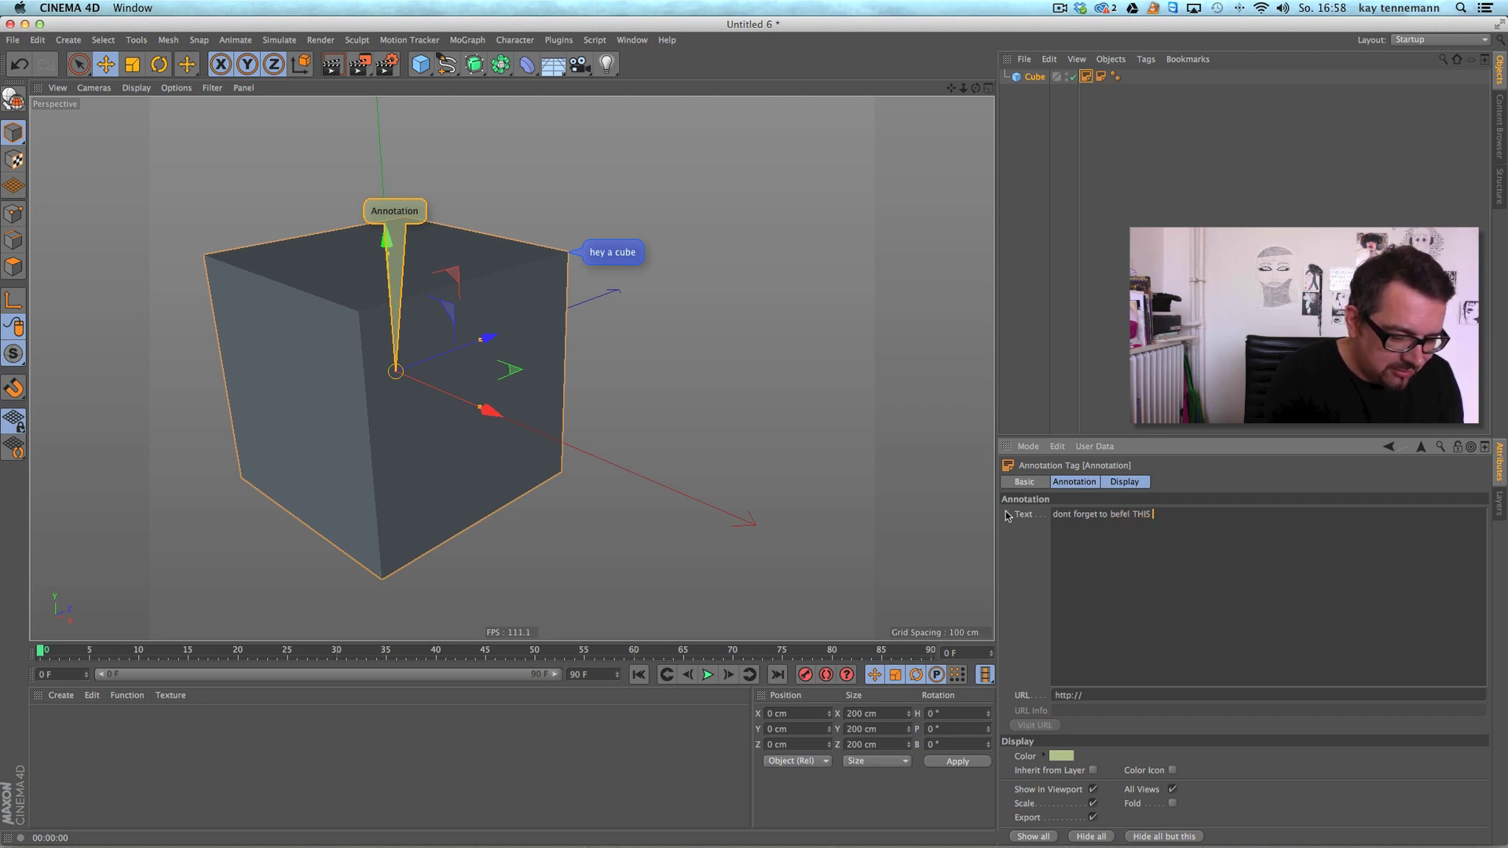
type(" edge")
key("Return")
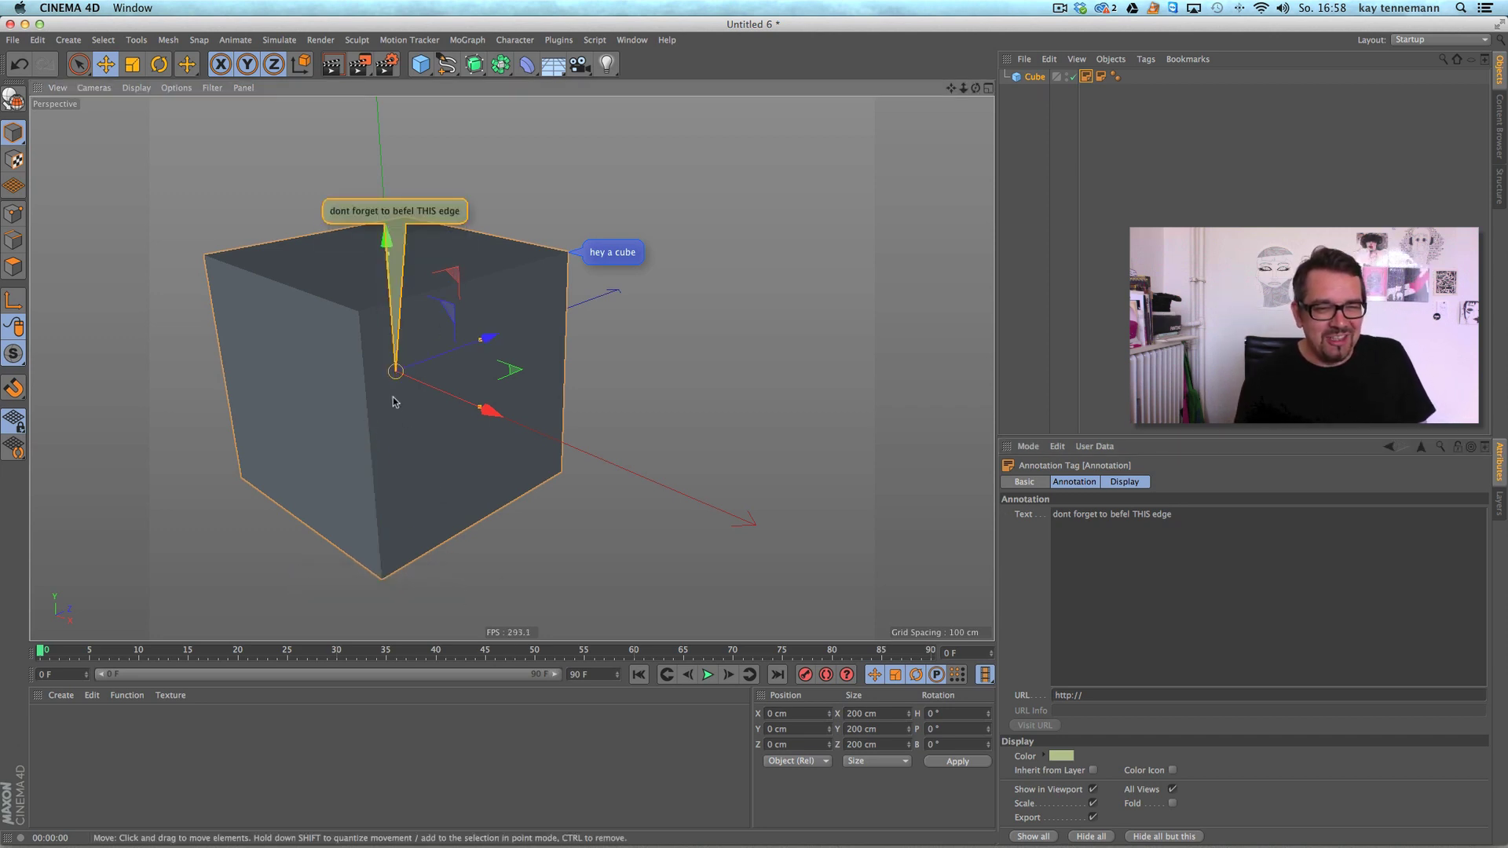
left_click_drag(395, 371, 382, 579)
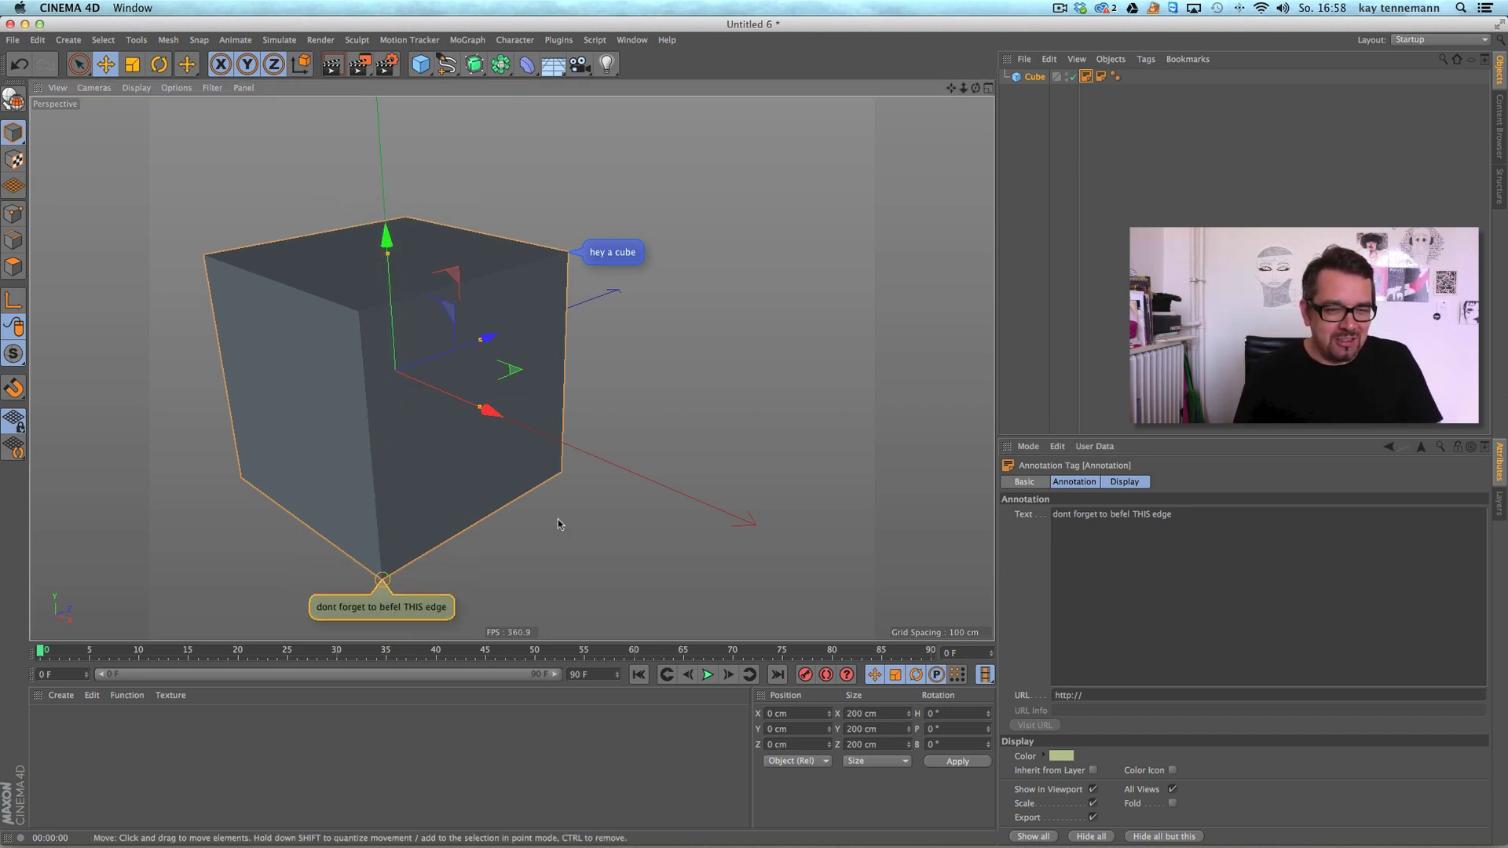
scroll(517, 524, "up", 3)
scroll(529, 421, "down", 3)
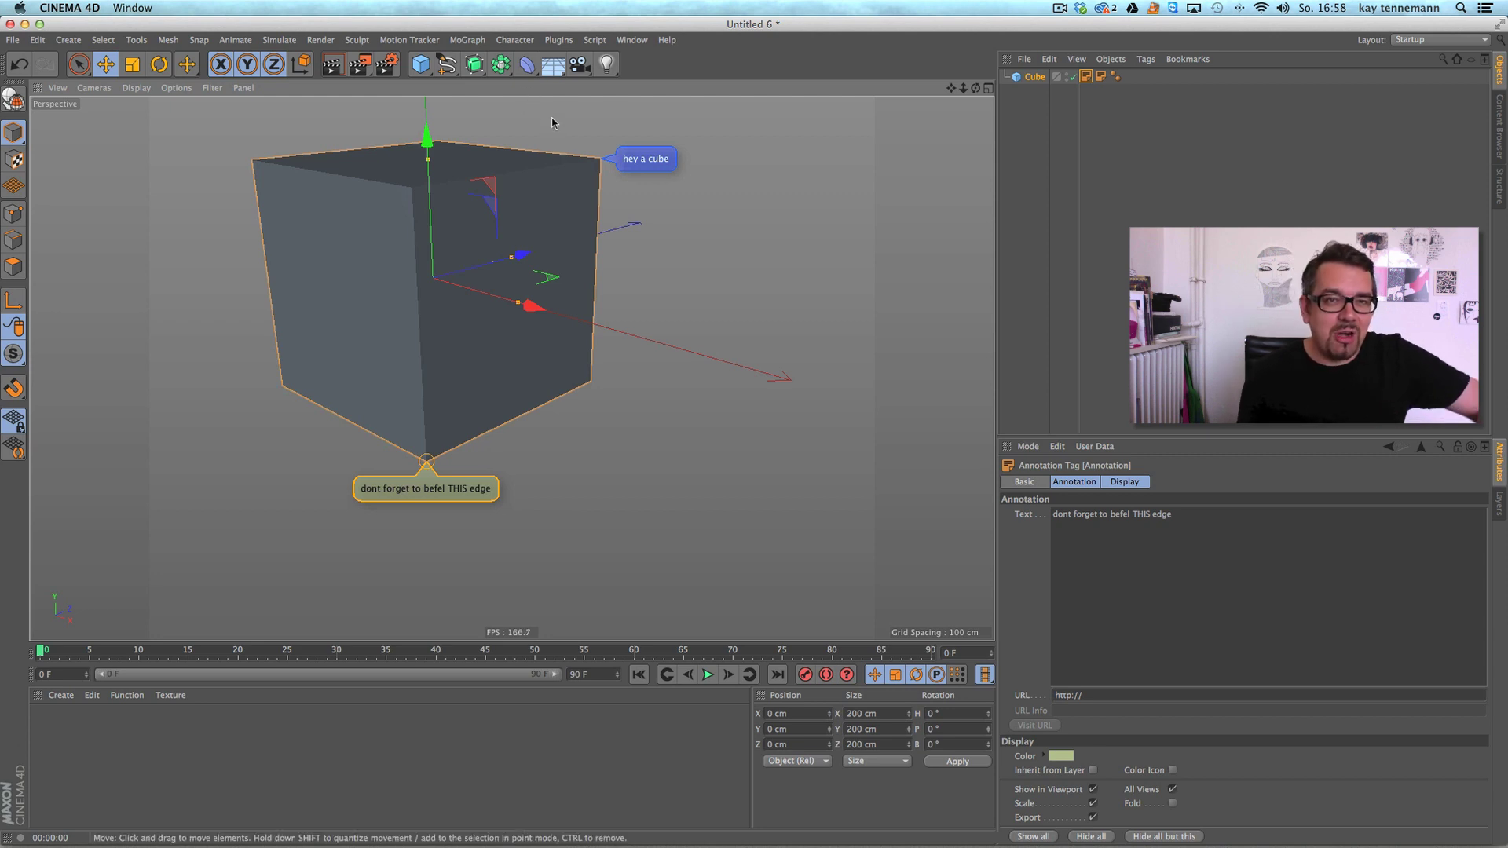
left_click_drag(526, 64, 703, 268)
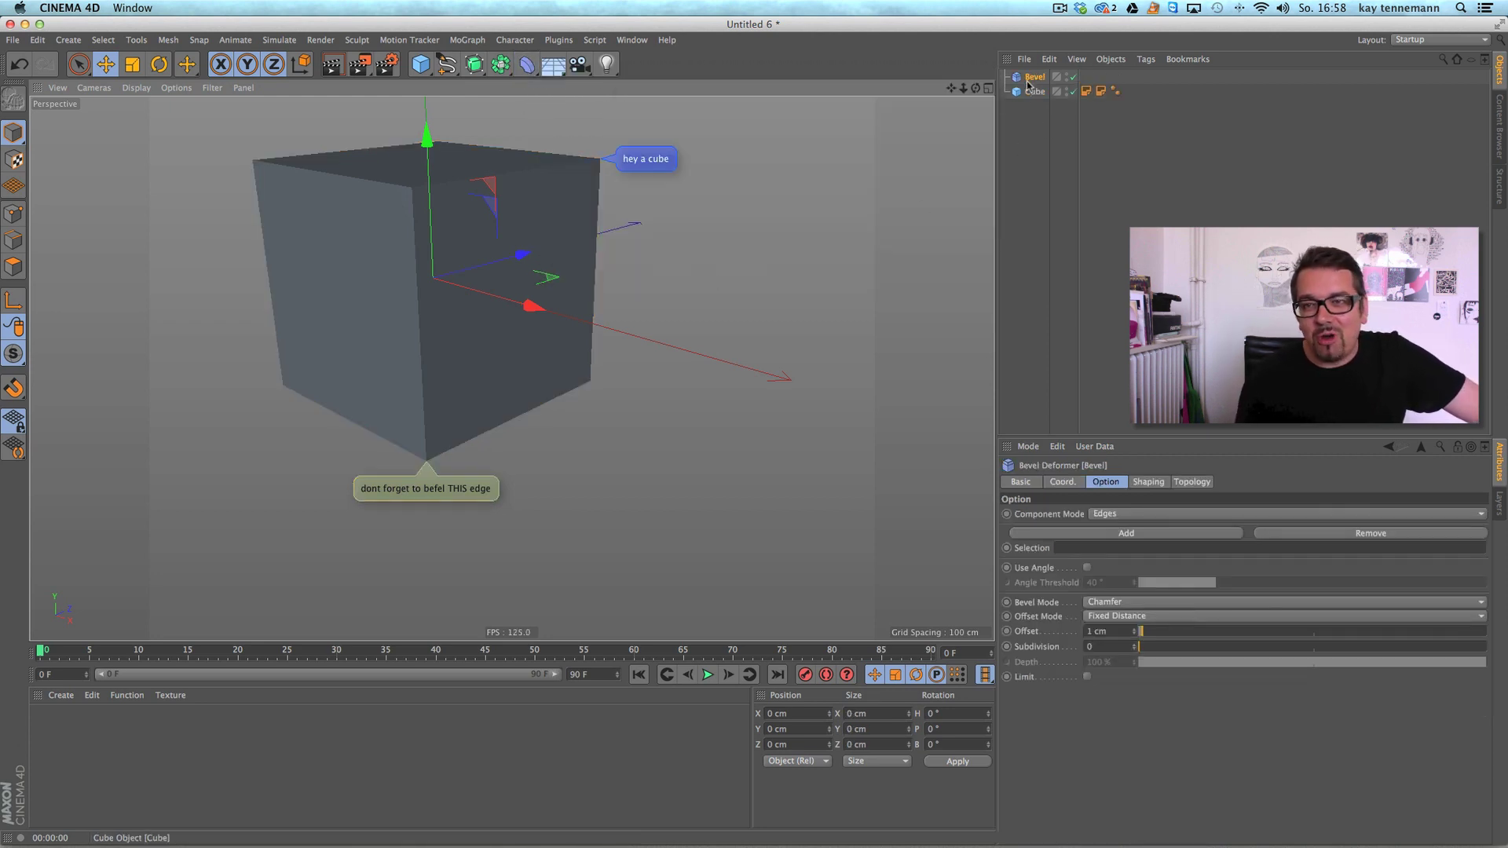
left_click_drag(1028, 81, 1033, 95)
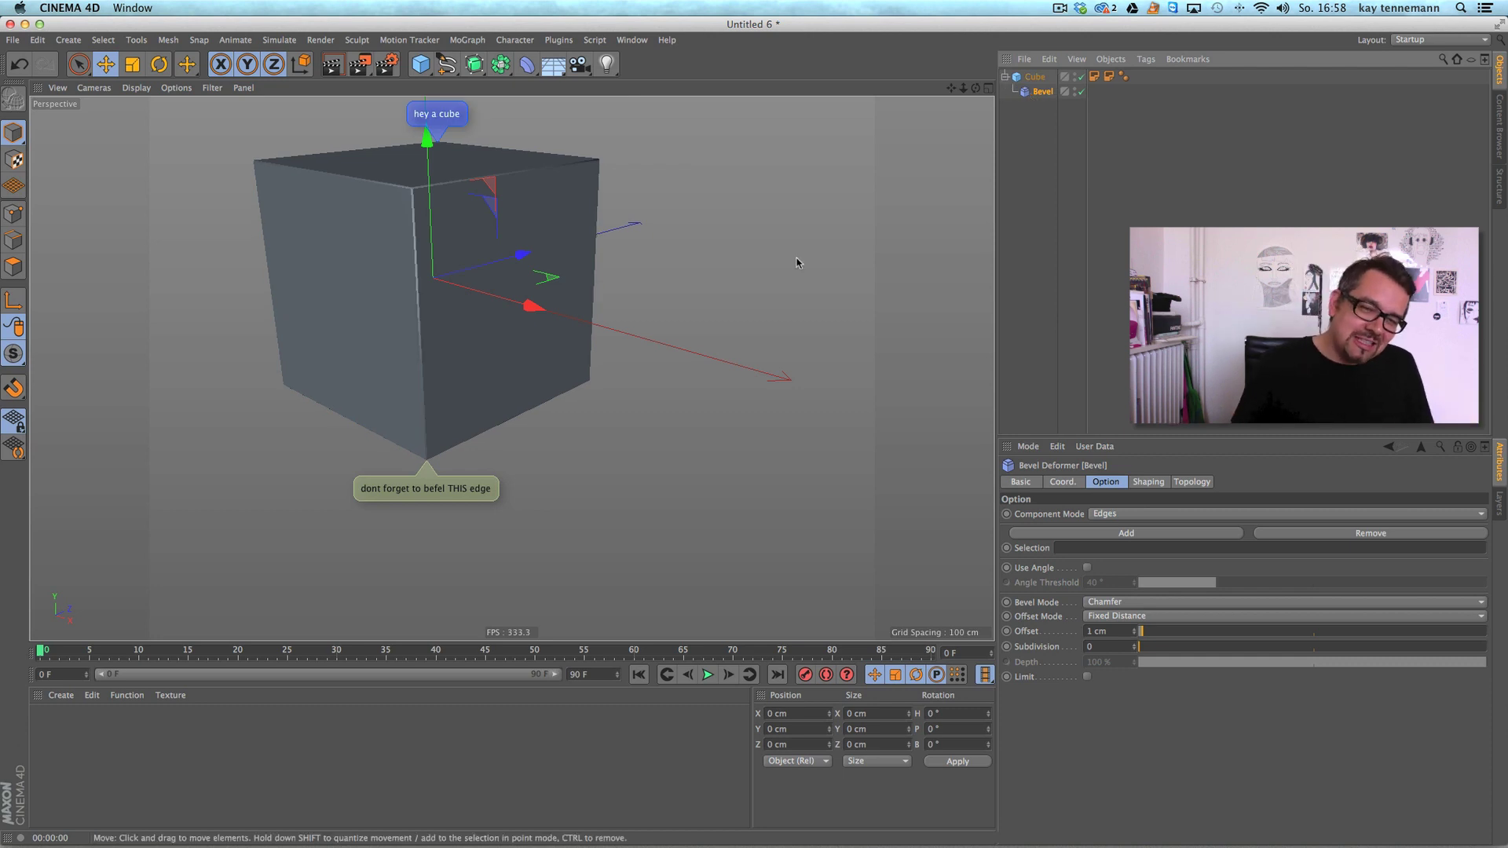
left_click(1107, 76)
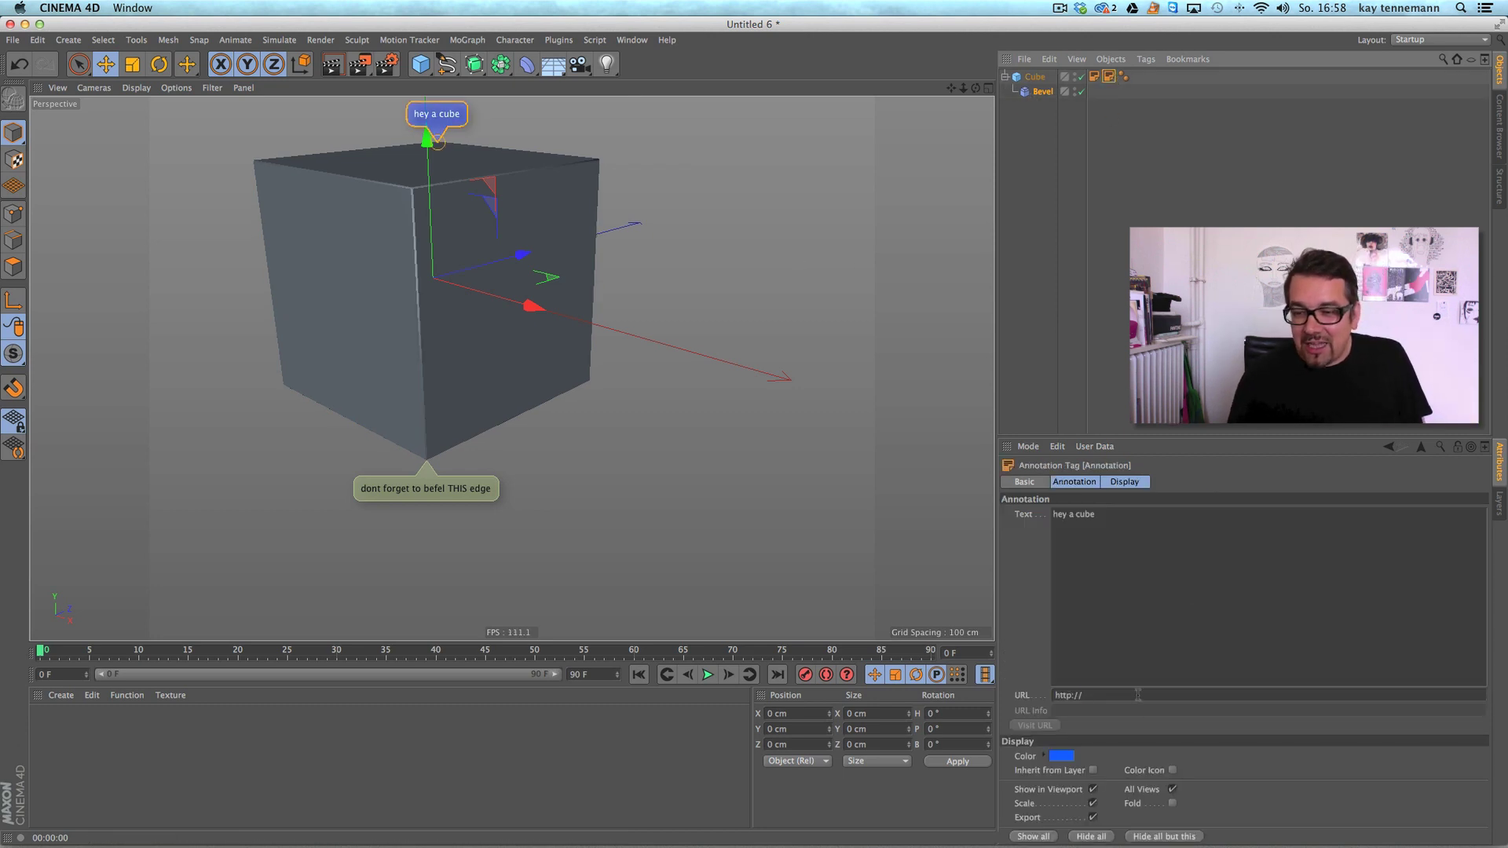
left_click(1139, 695)
type("www")
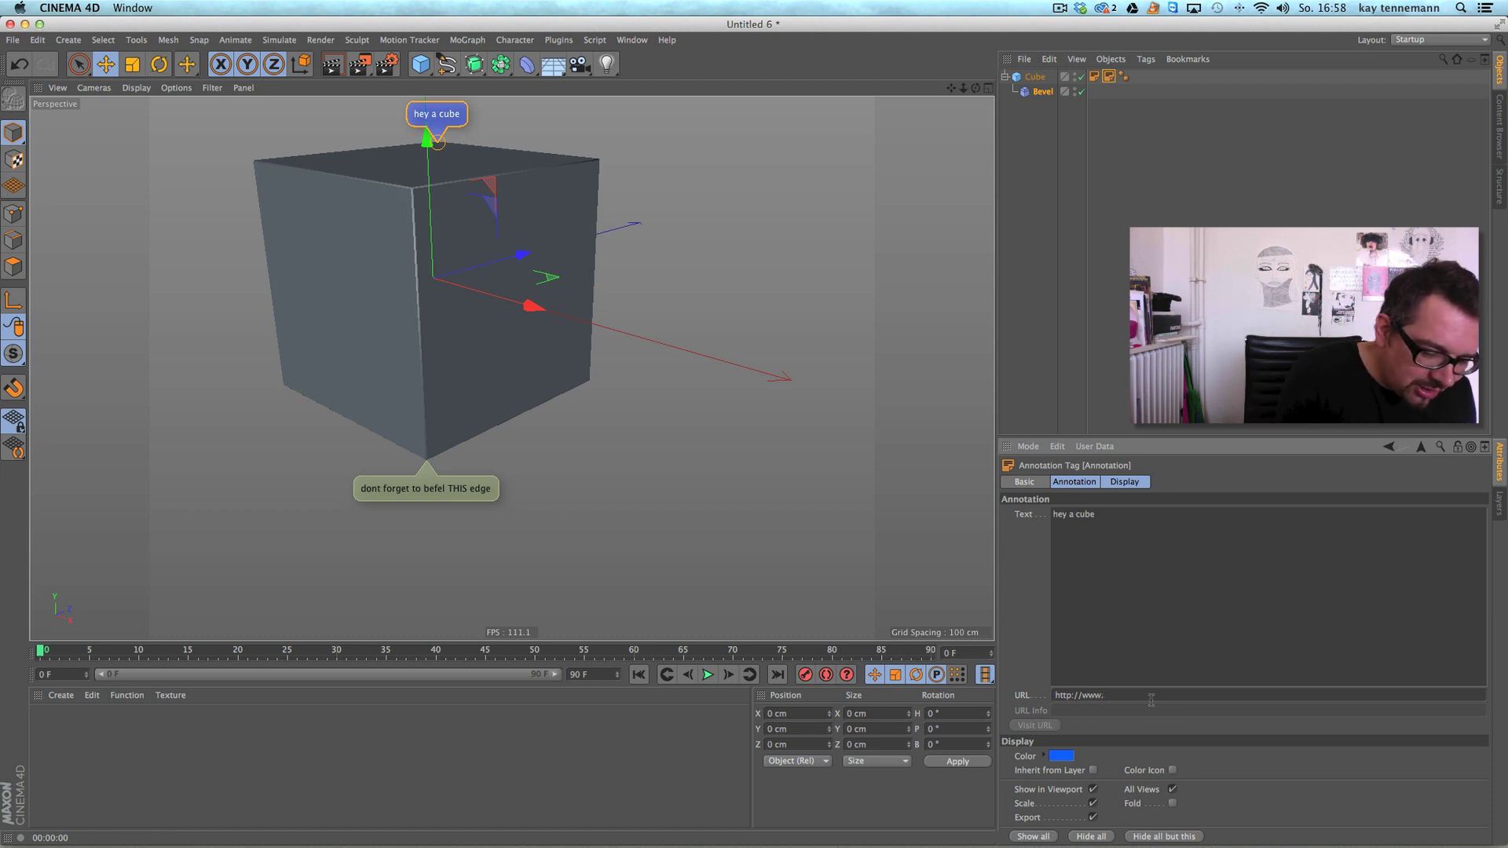
type(".mostyle.tv")
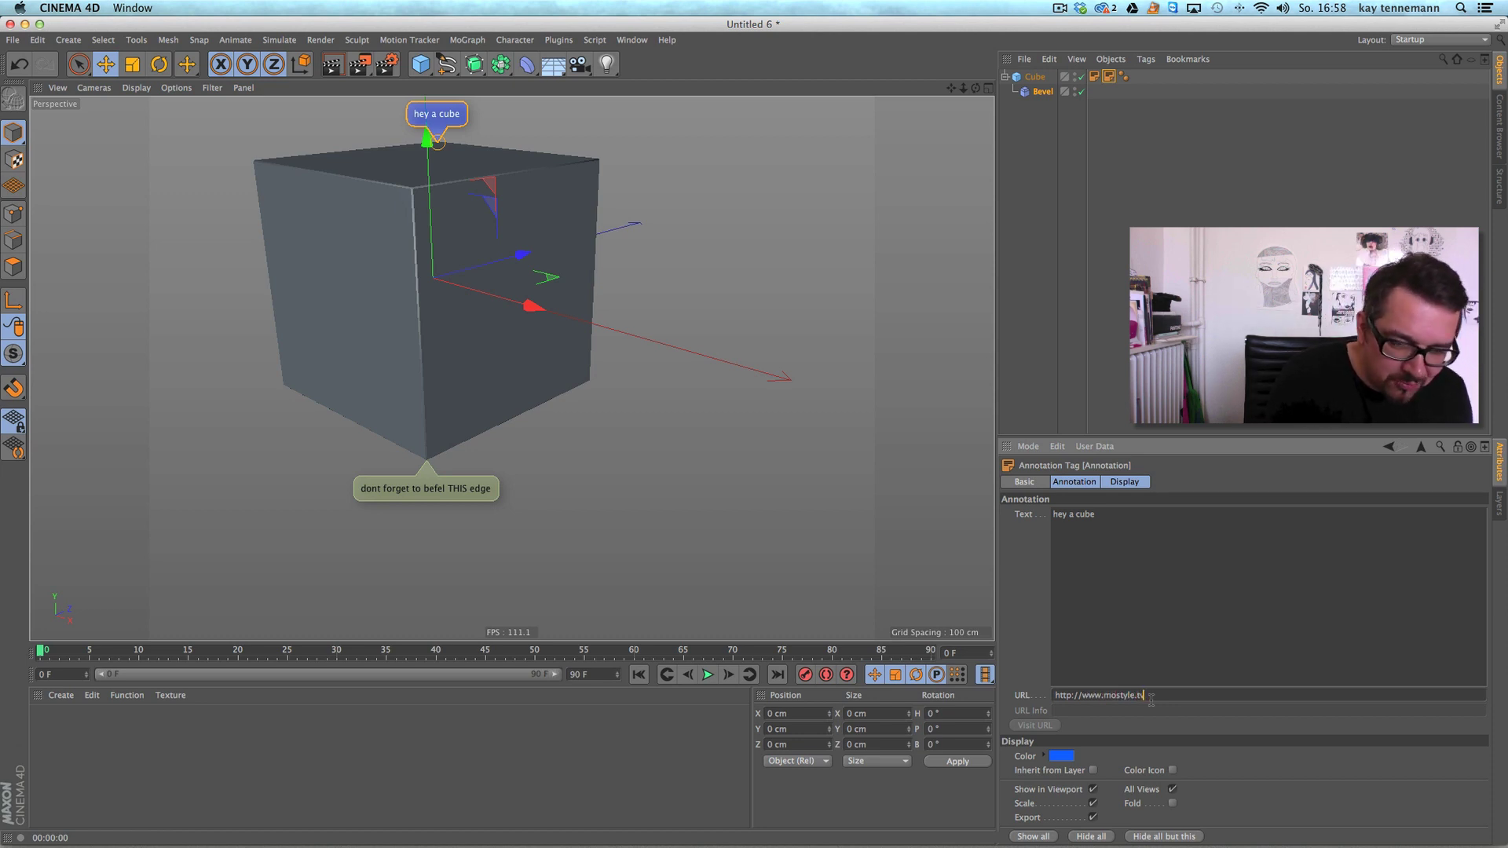
key("Return")
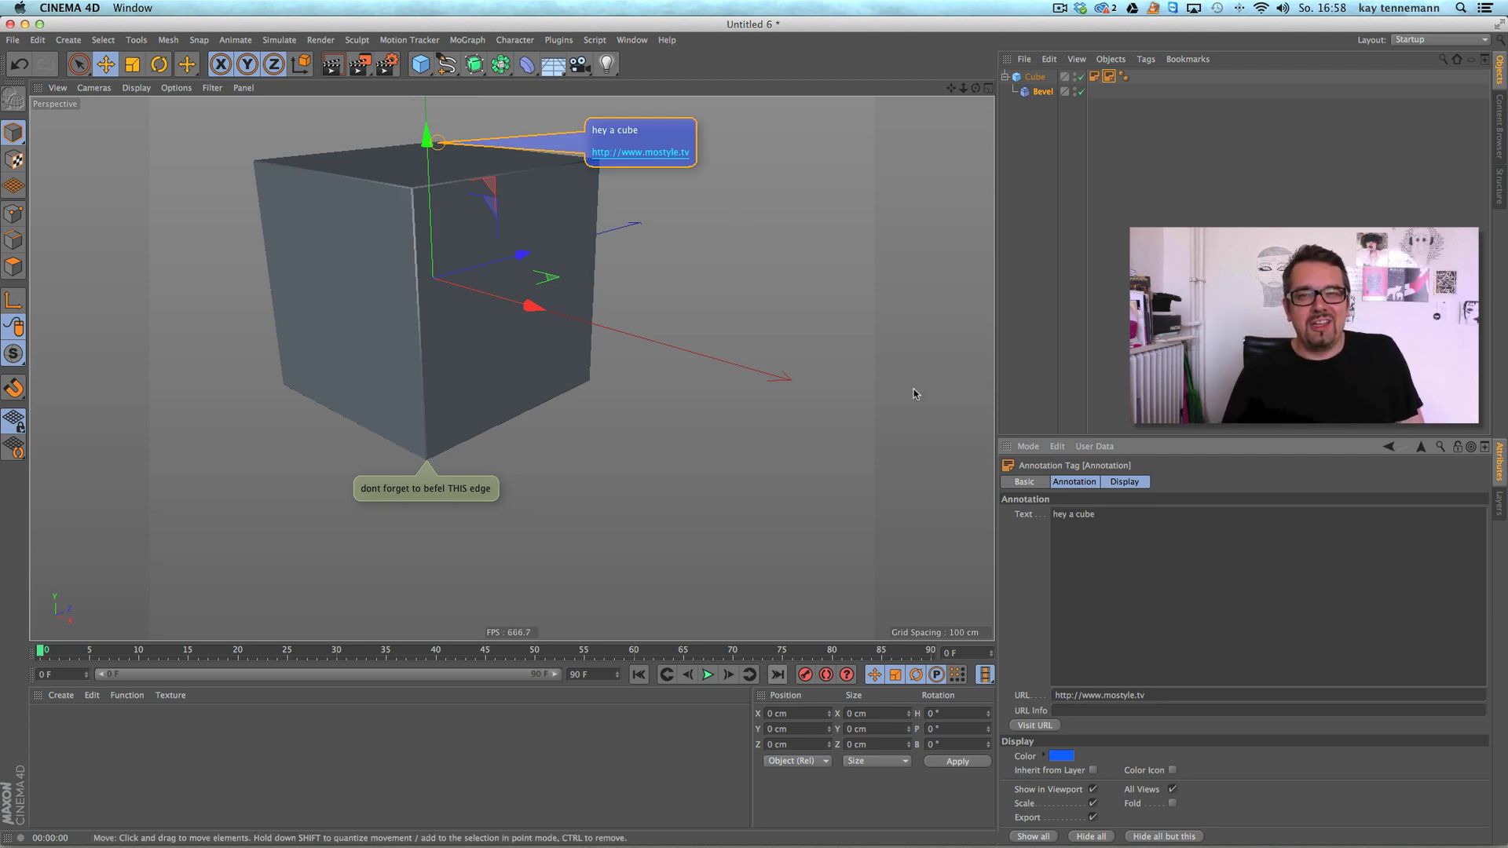
left_click_drag(976, 88, 590, 334)
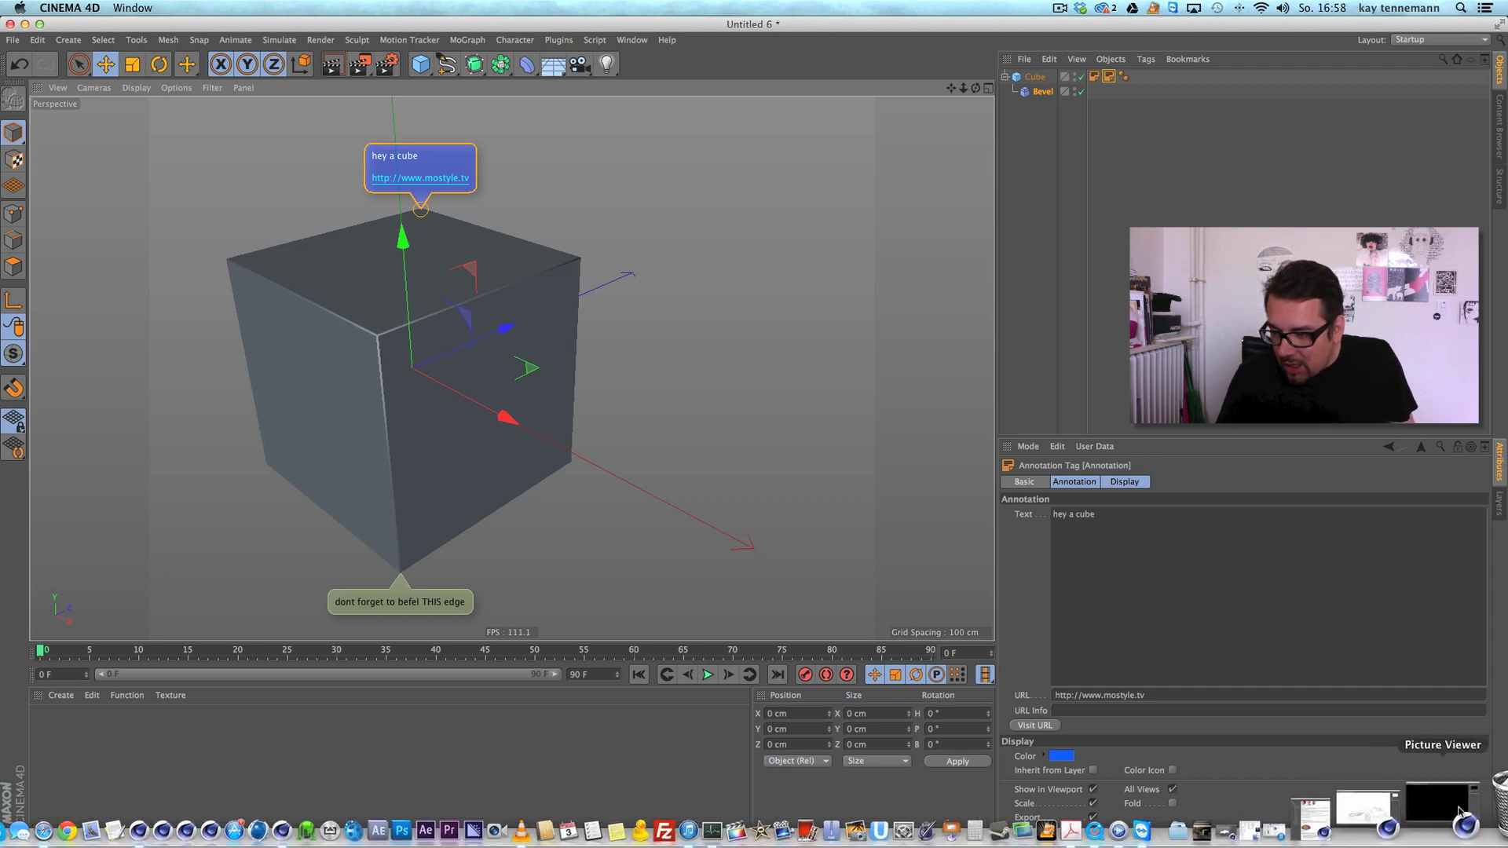
Restore the Picture Viewer to view the finished 1920x1080 car sketch render, closing the extra viewer window.
left_click(1459, 813)
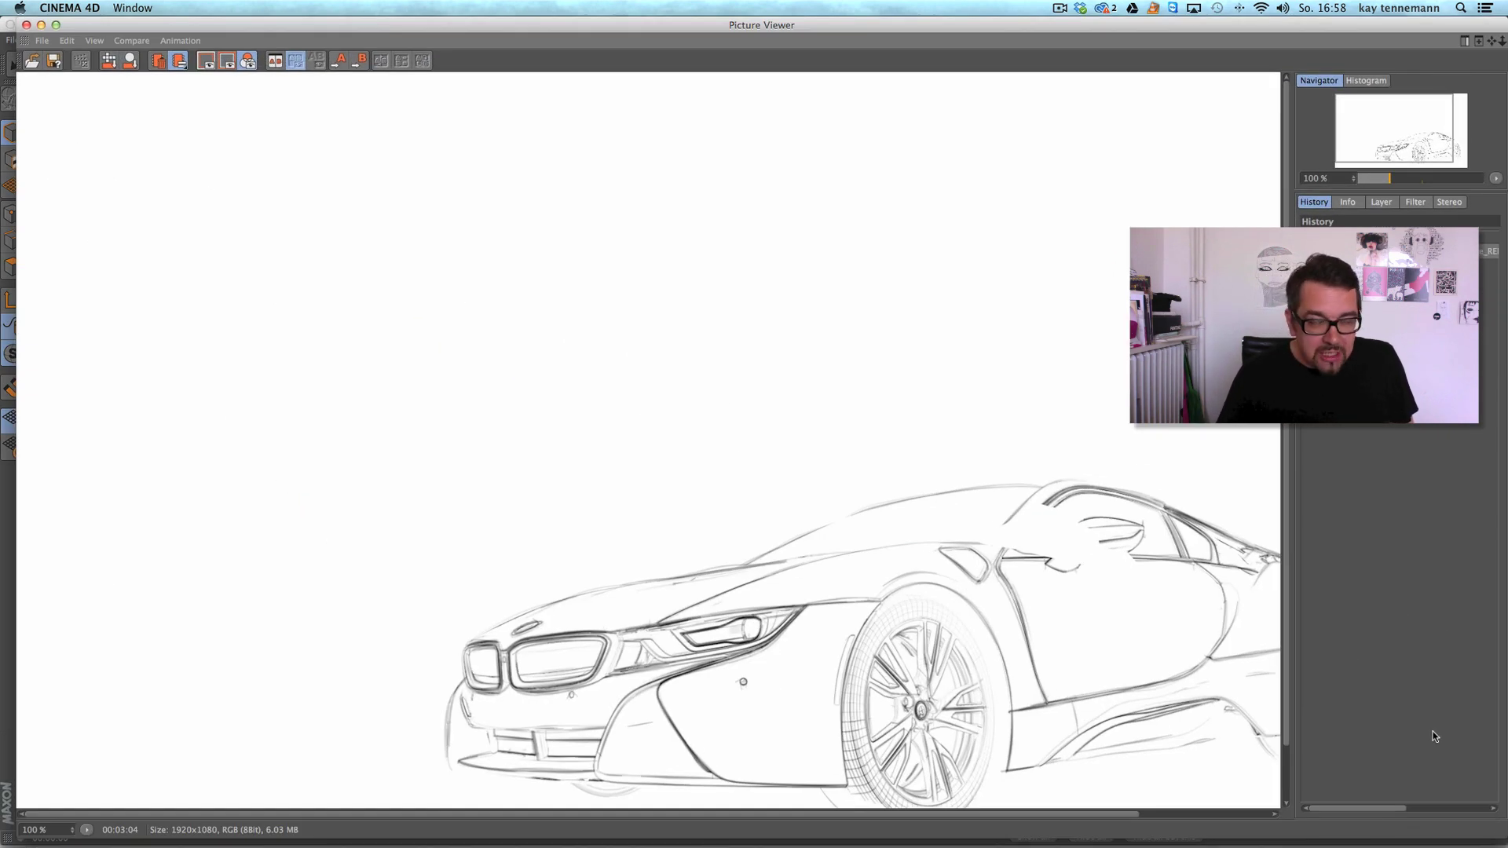
left_click(1257, 815)
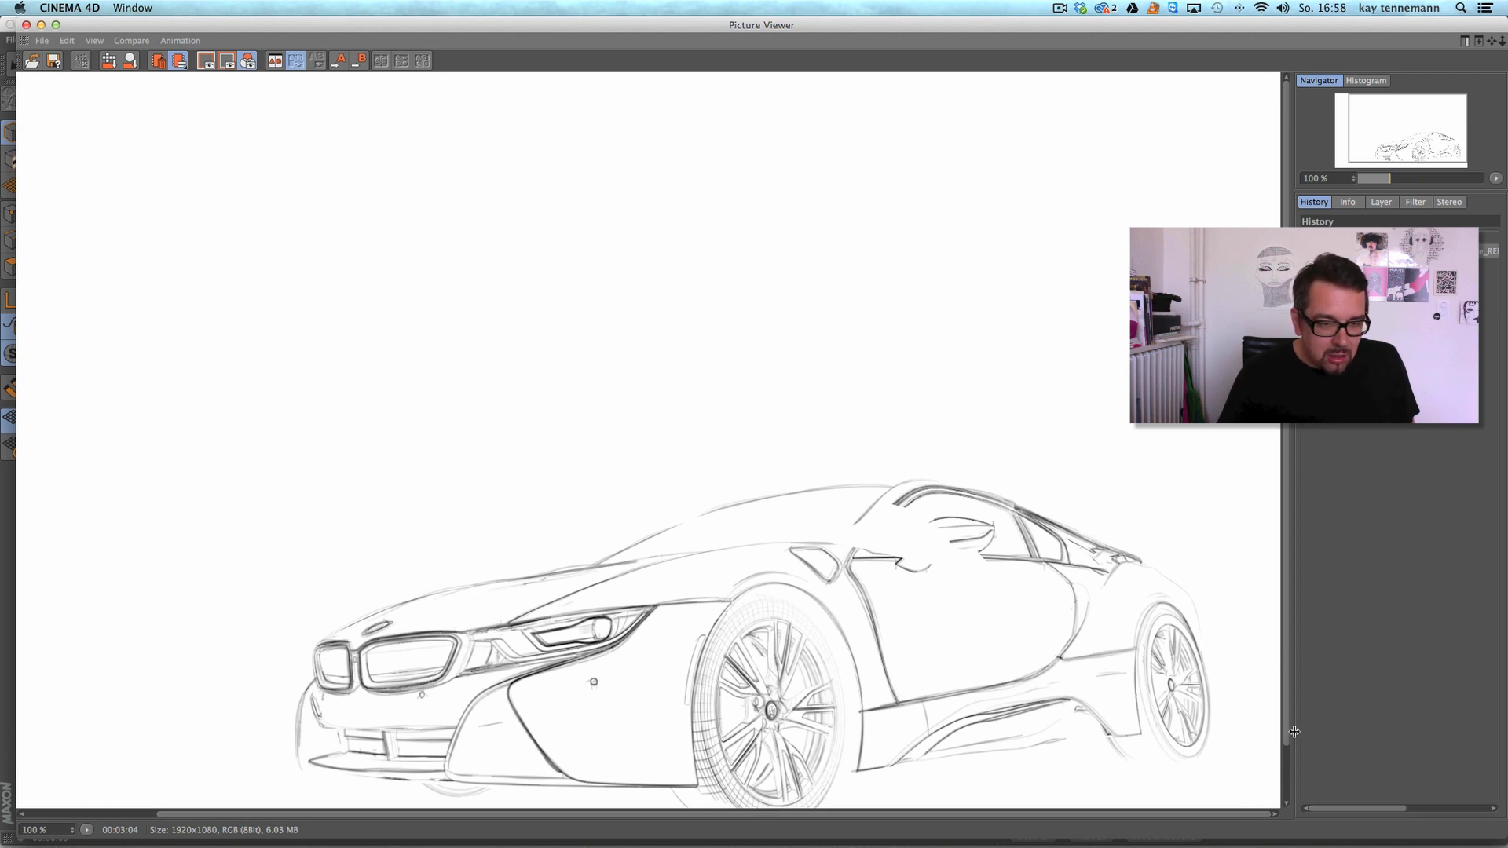
mouse_move(1404, 842)
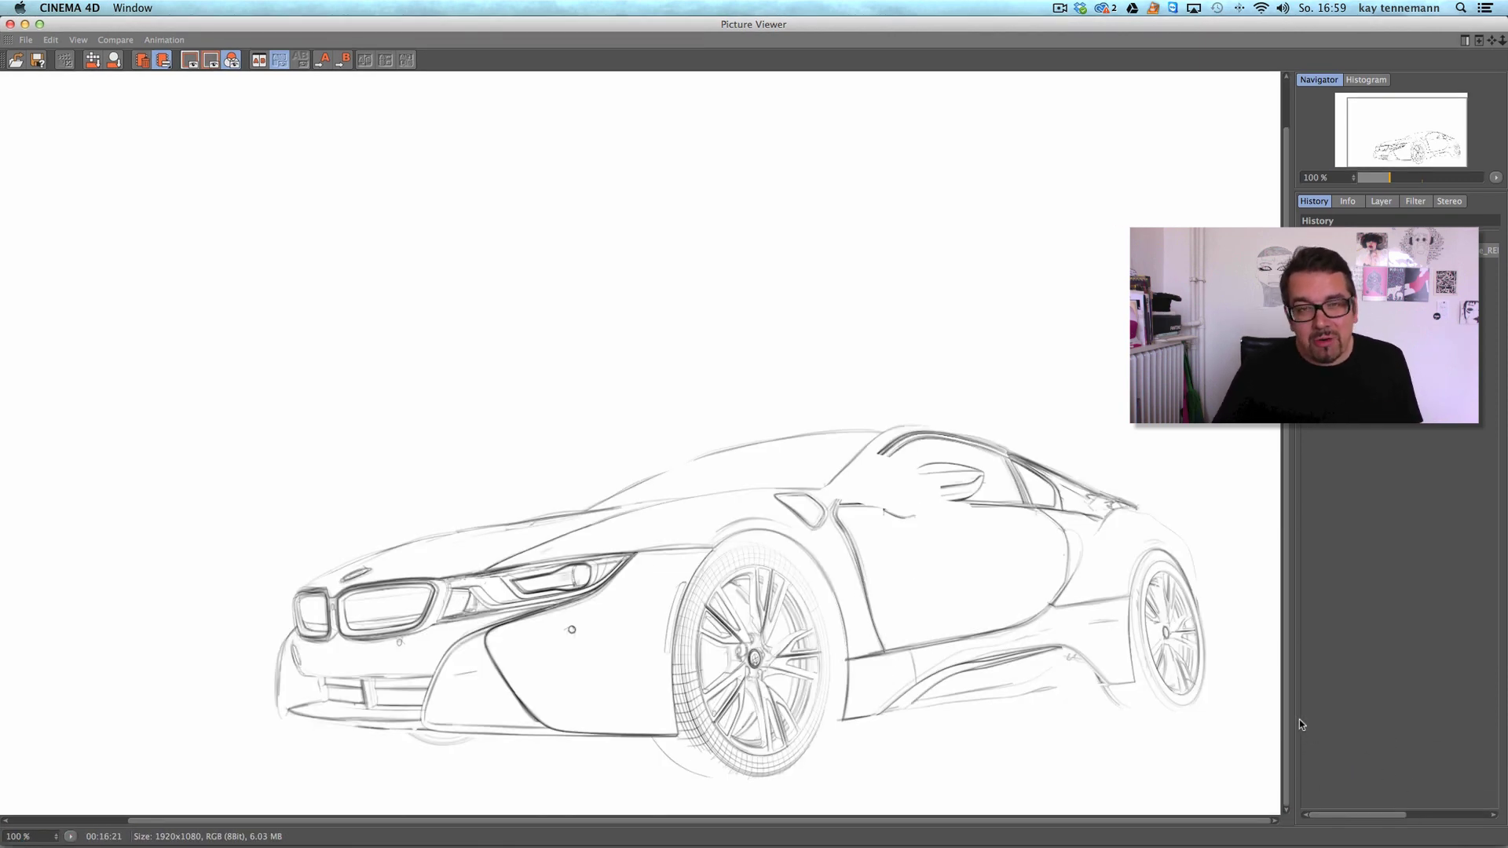
left_click(9, 24)
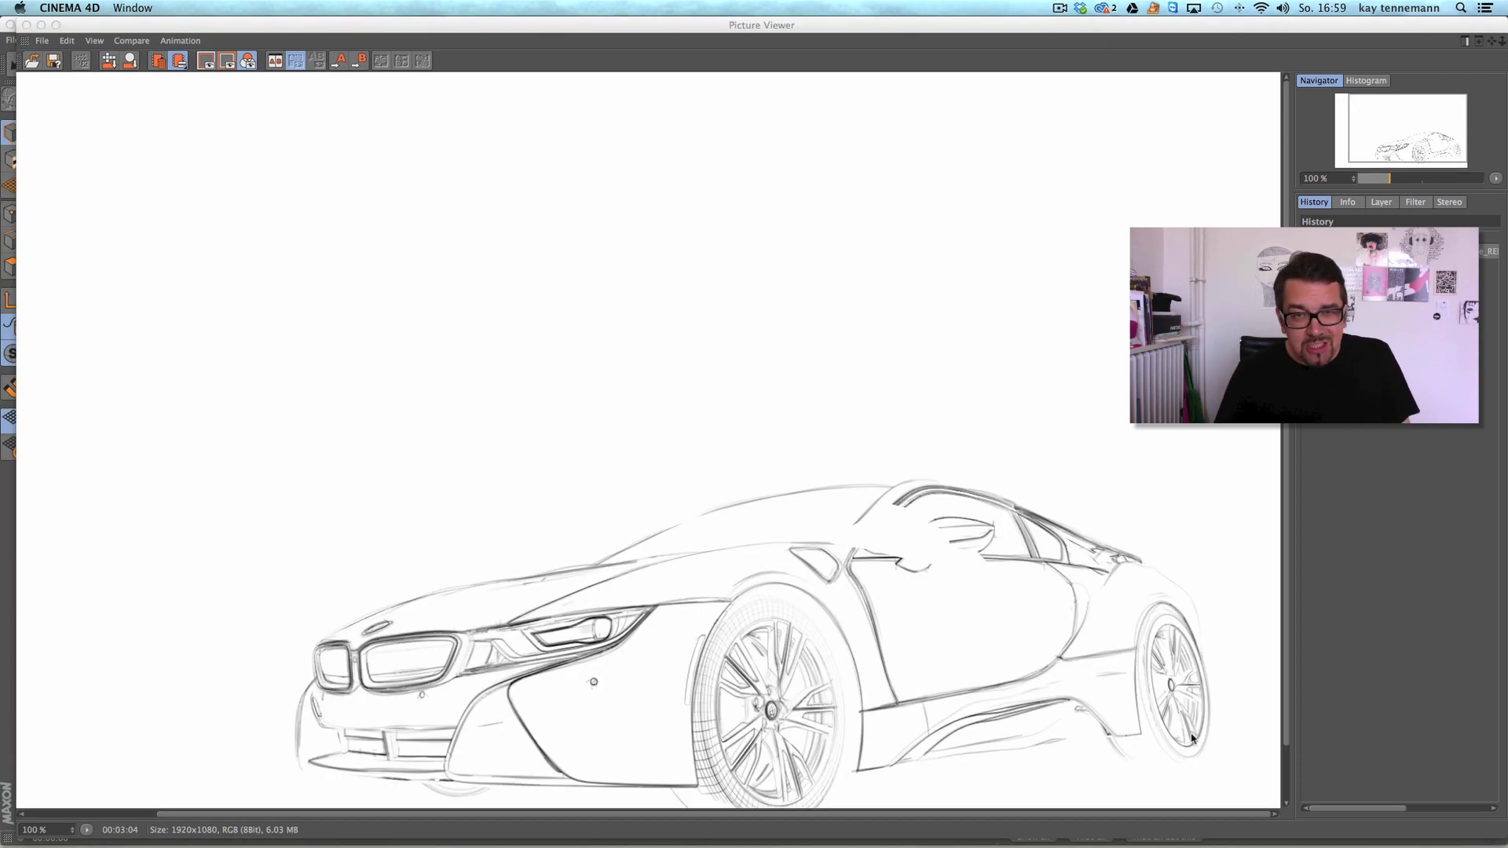
left_click(1285, 753)
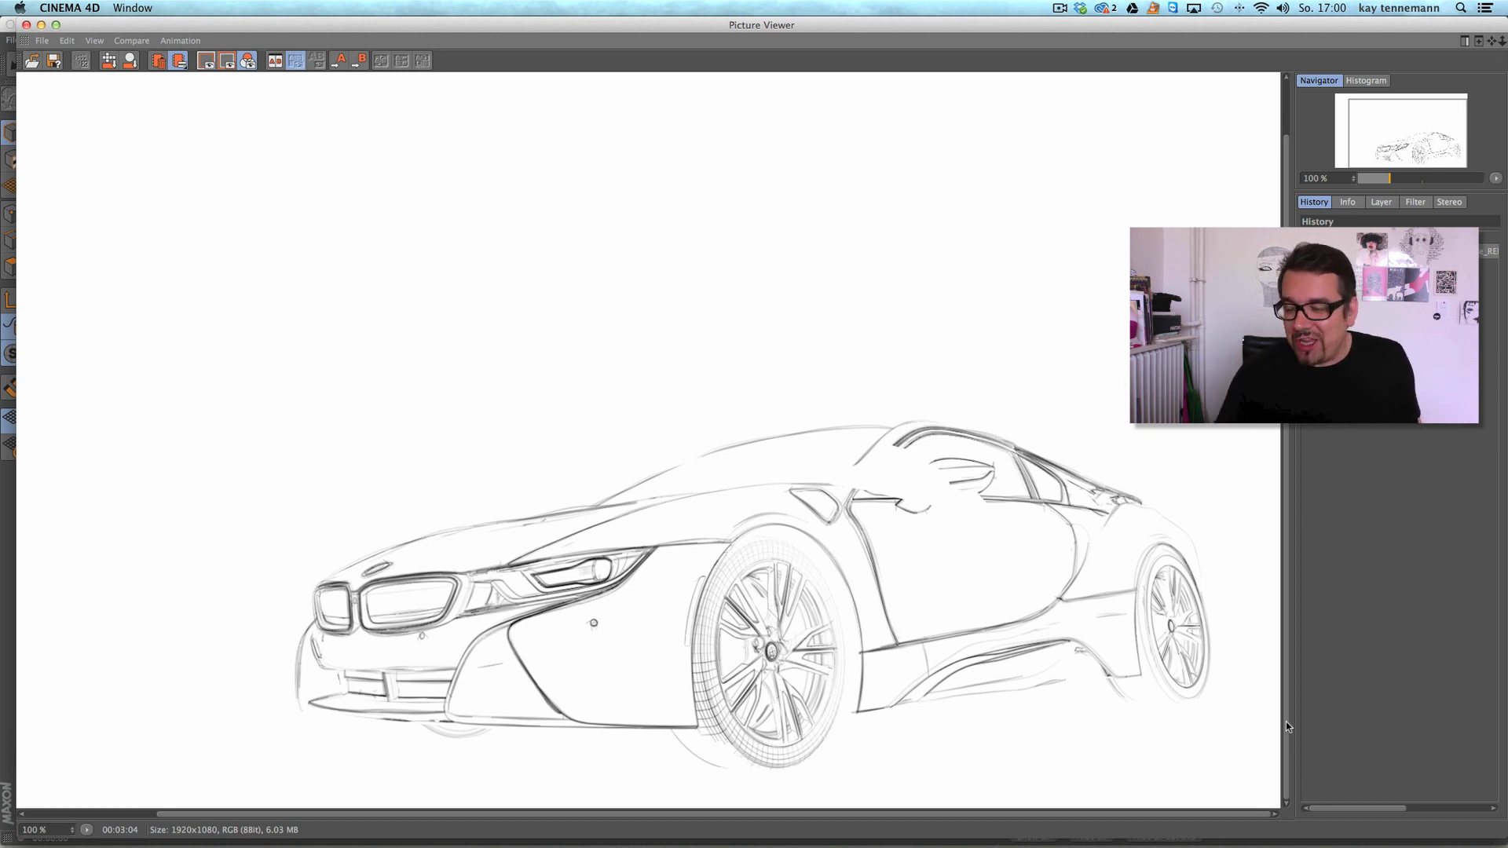
left_click(26, 25)
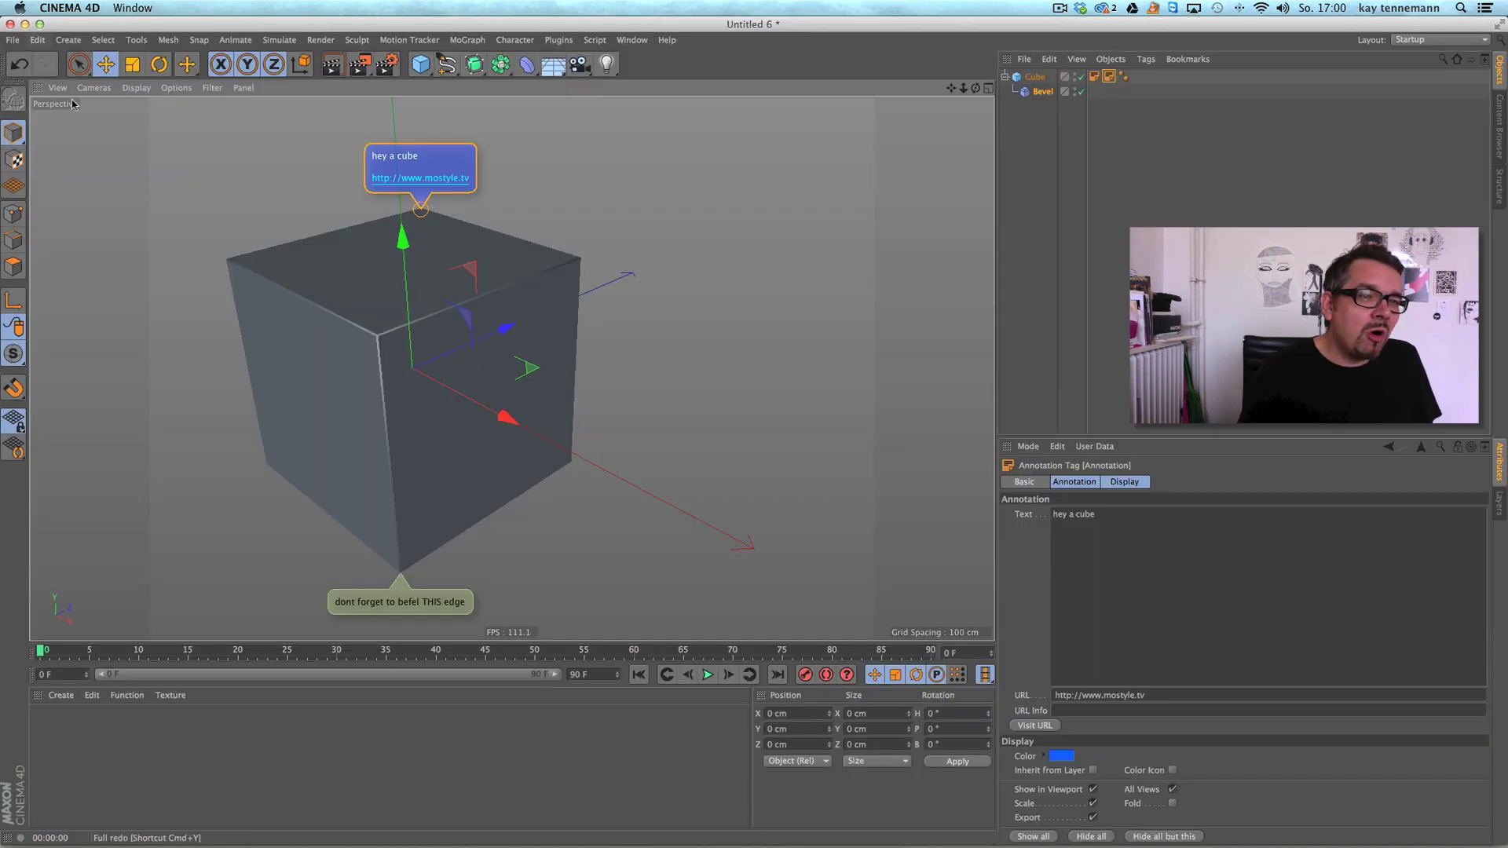